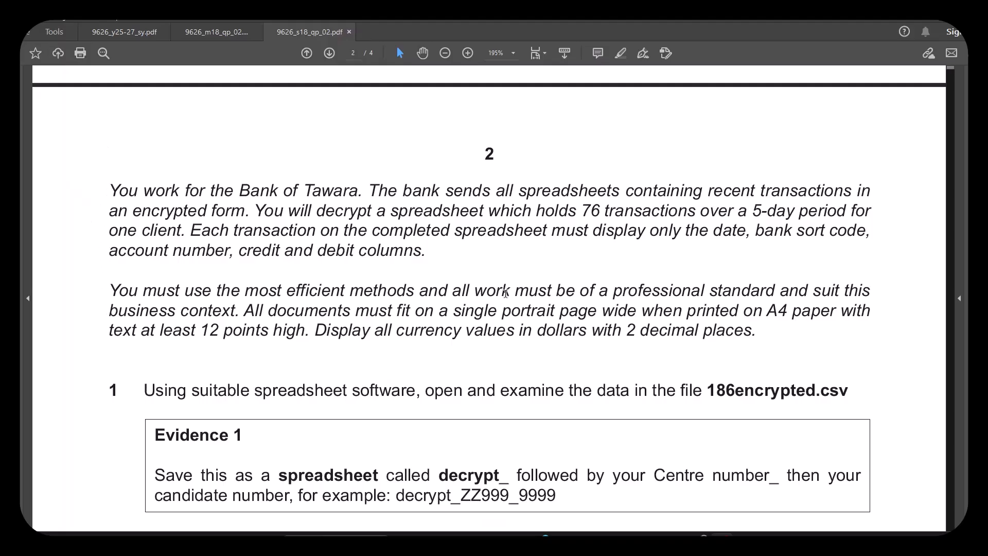
Read the exam paper's instructions for question 1 on saving the spreadsheet, inserting rows and formatting the title.
scroll(491, 315, "down", 1)
scroll(483, 322, "down", 5)
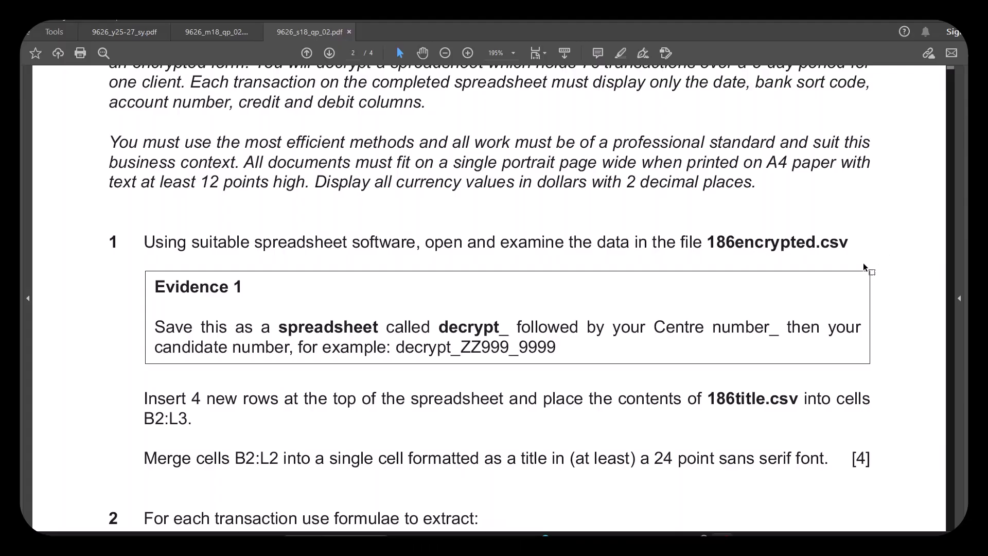
scroll(854, 266, "down", 3)
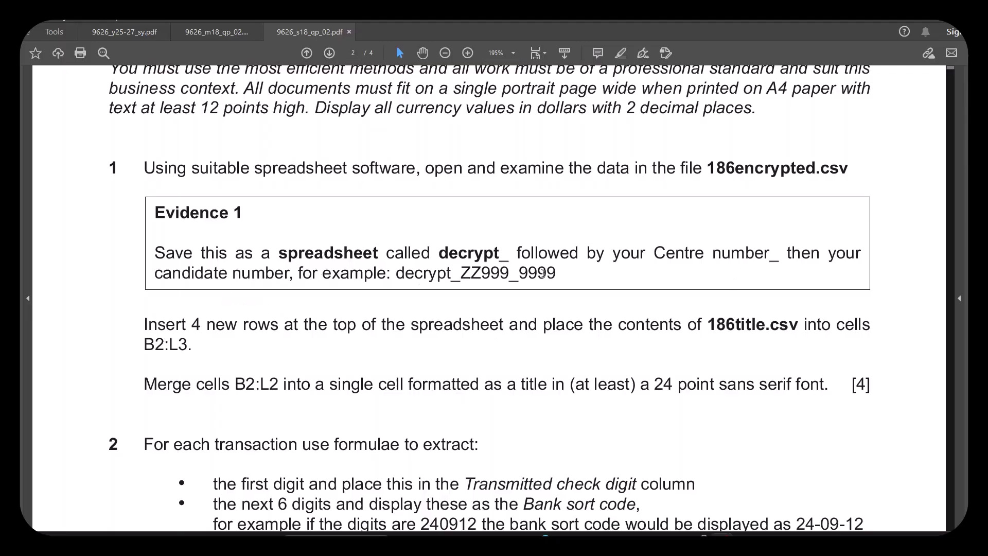
scroll(410, 287, "down", 1)
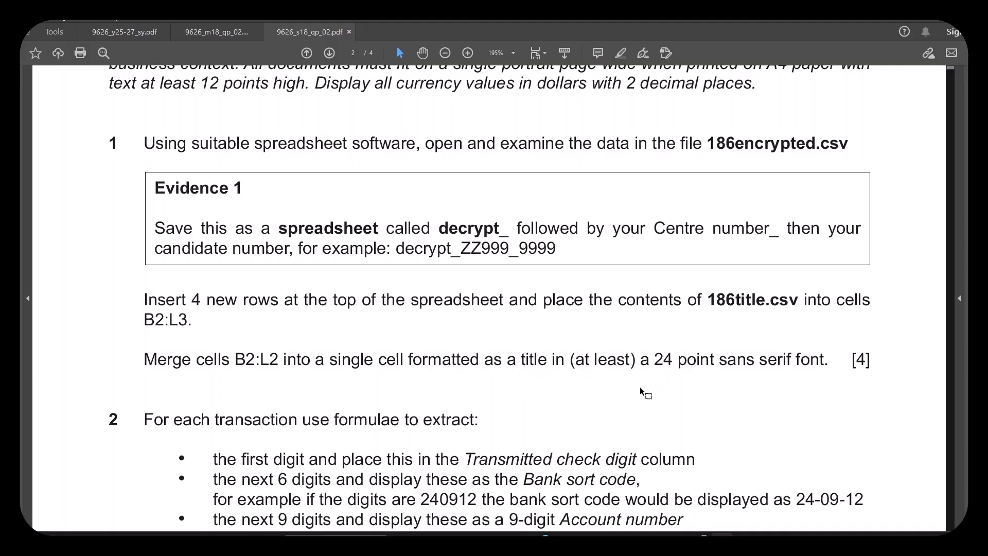
scroll(567, 373, "up", 1)
scroll(567, 380, "up", 1)
scroll(569, 379, "down", 1)
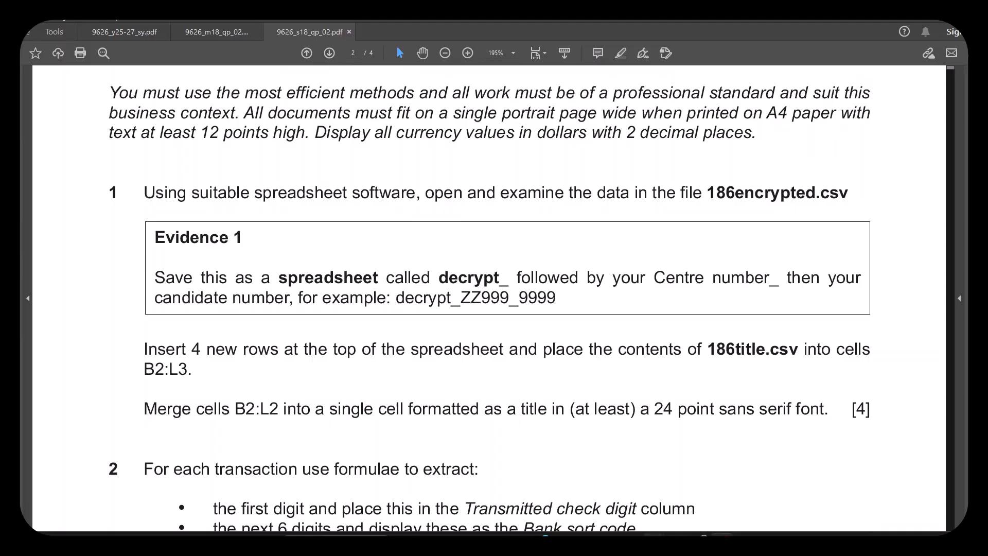
Switch to Excel and examine the data in 186title.csv and 186encrypted.csv.
mouse_move(653, 535)
left_click(630, 518)
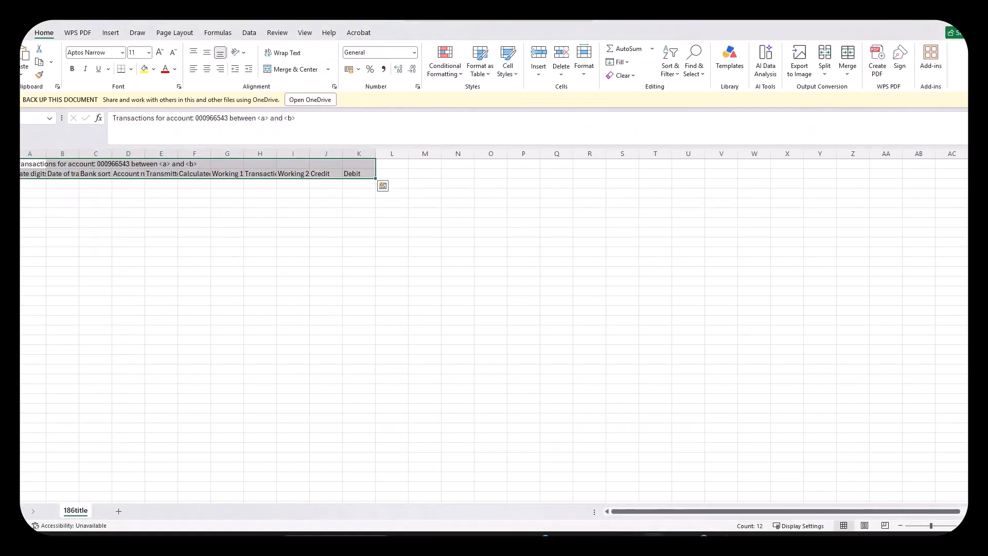
mouse_move(653, 538)
left_click(720, 487)
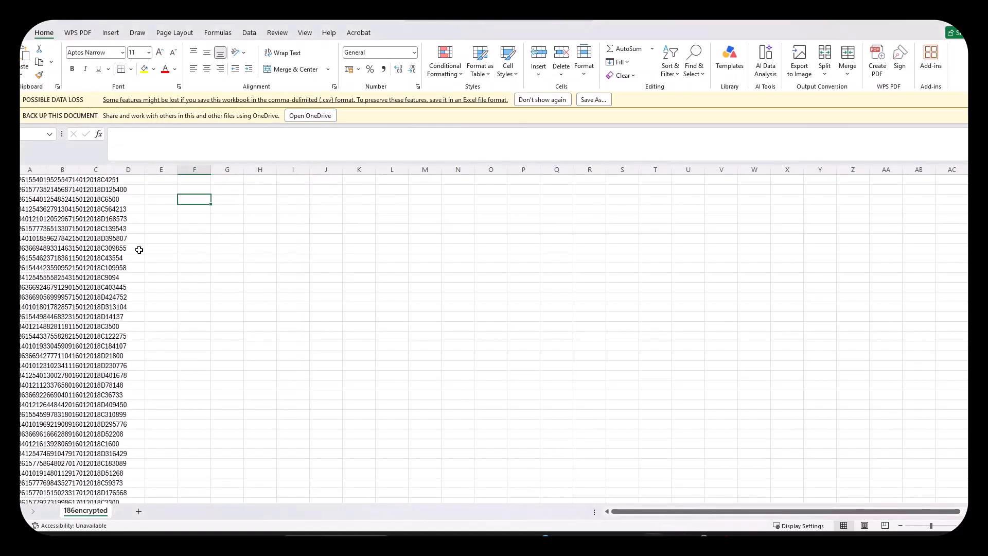
scroll(128, 227, "up", 1, "ctrl")
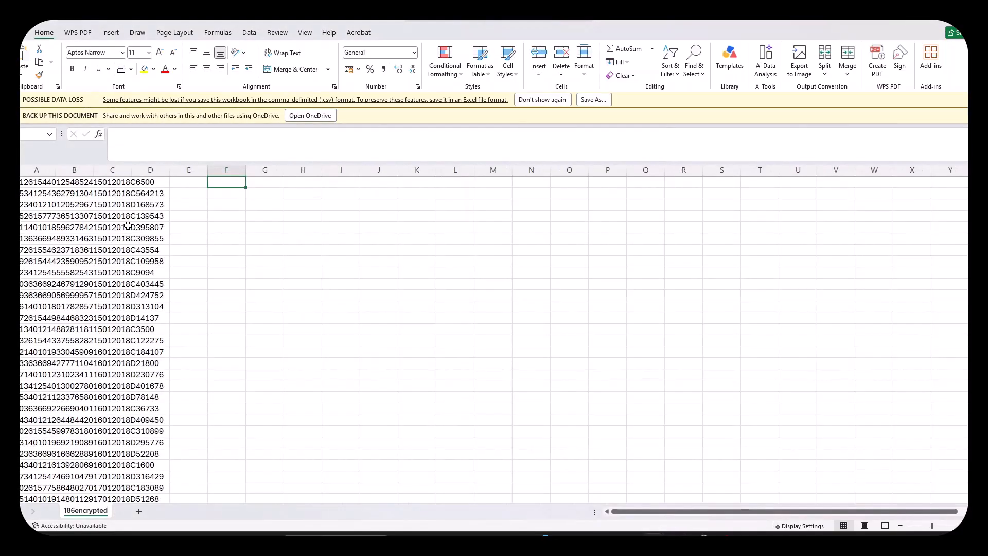
scroll(128, 226, "up", 1, "ctrl")
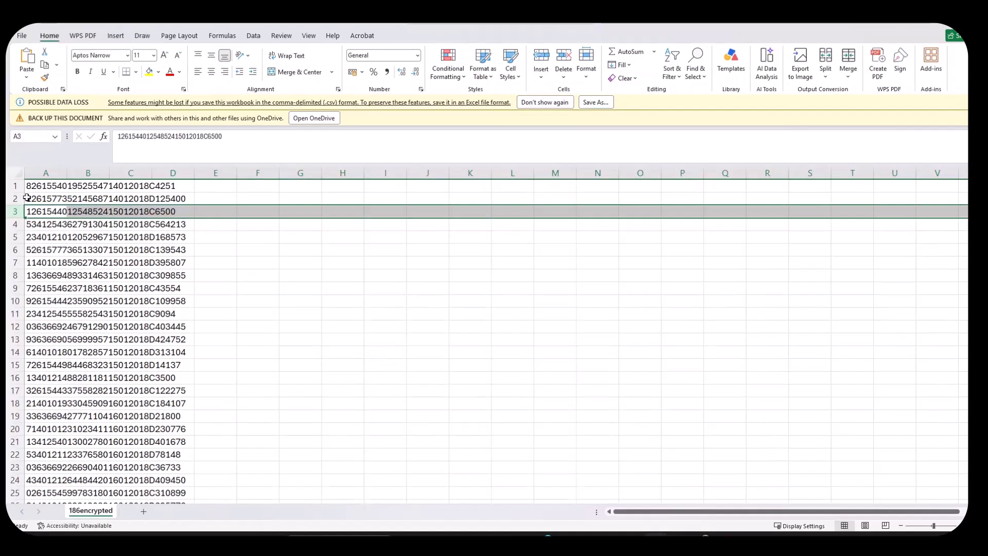
Insert four blank rows above the first data row of 186encrypted.csv.
left_click(12, 186)
right_click(12, 187)
left_click(41, 288)
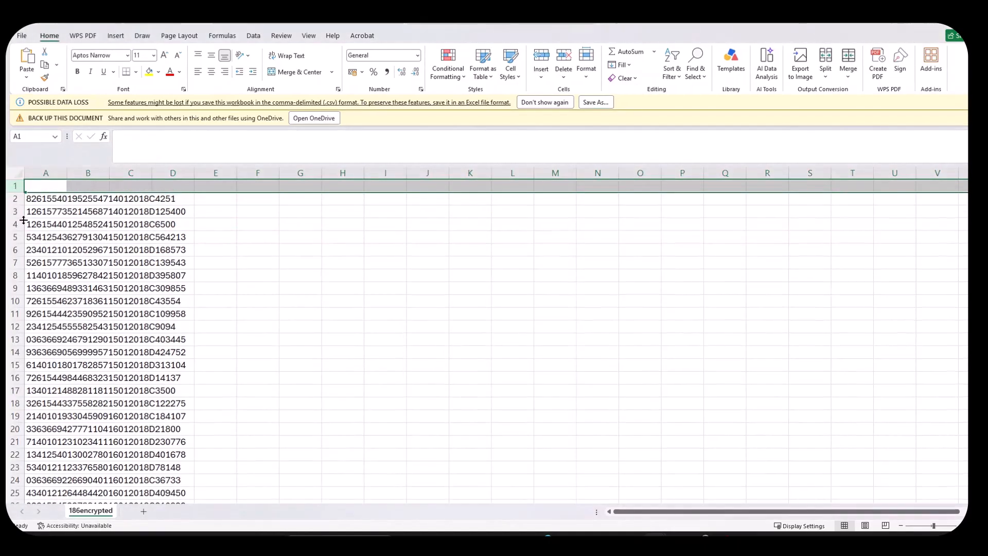
right_click(17, 187)
left_click(61, 287)
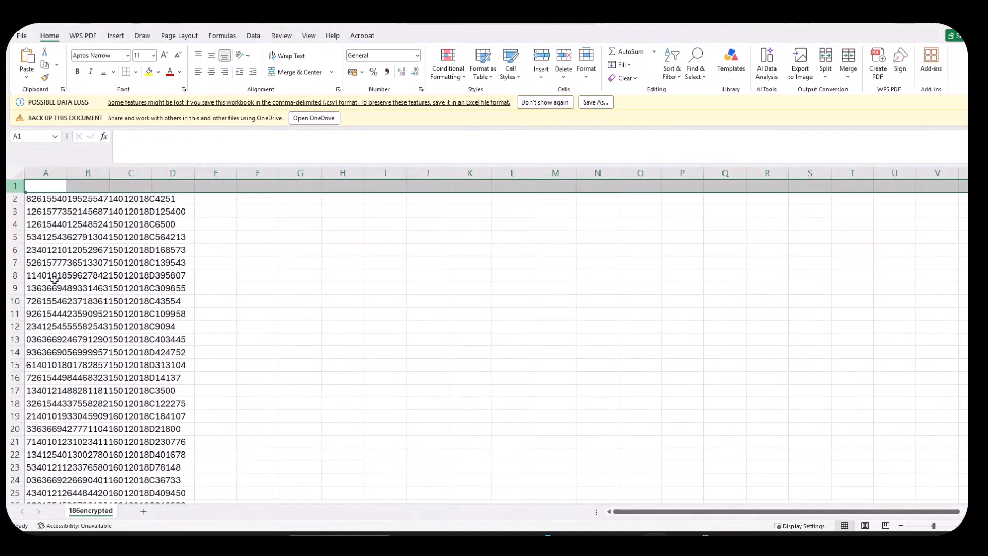
right_click(20, 189)
left_click(68, 288)
right_click(11, 185)
left_click(64, 288)
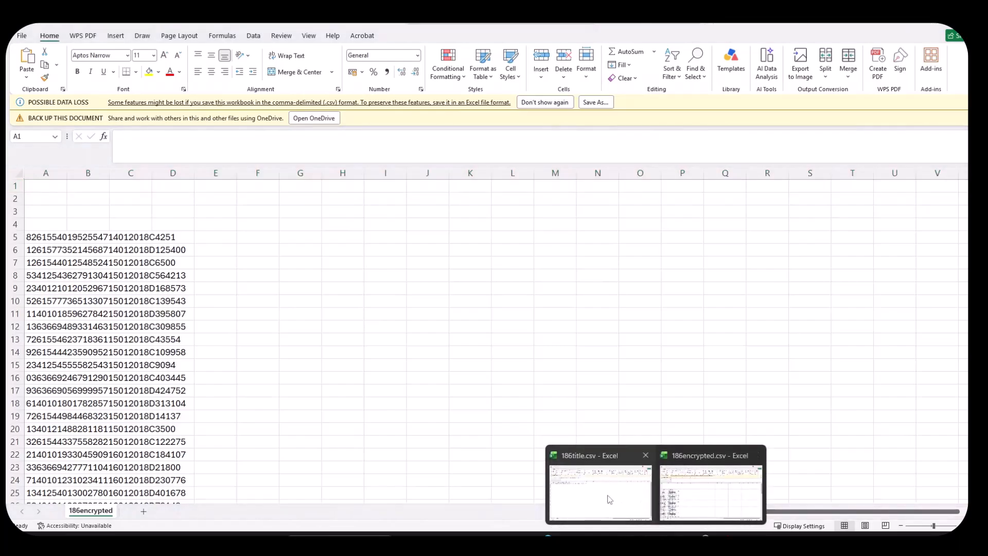
Copy the title and column headings A1:K2 from 186title.csv and paste them as values into 186encrypted.csv starting at B2.
left_click(705, 492)
right_click(39, 165)
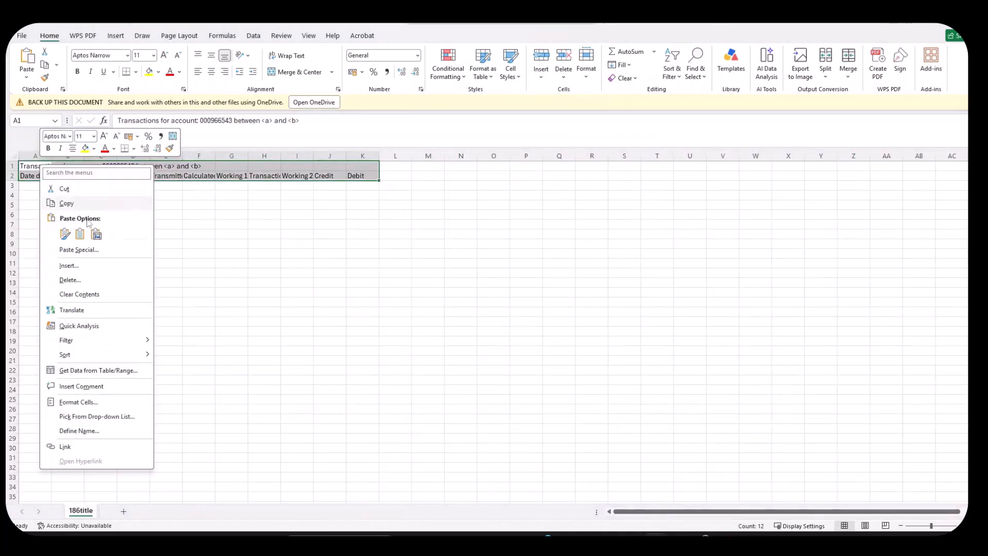
left_click(67, 203)
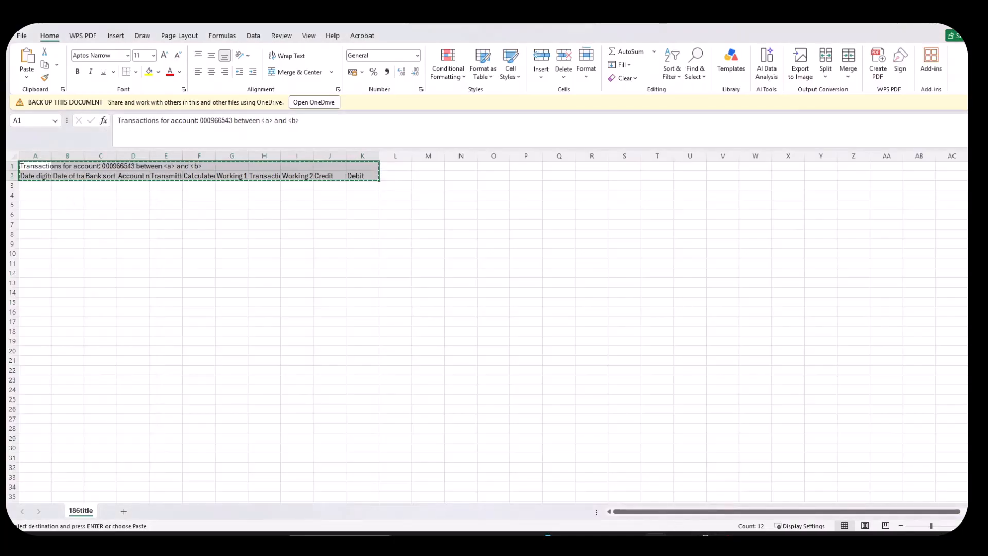
mouse_move(669, 530)
left_click(716, 502)
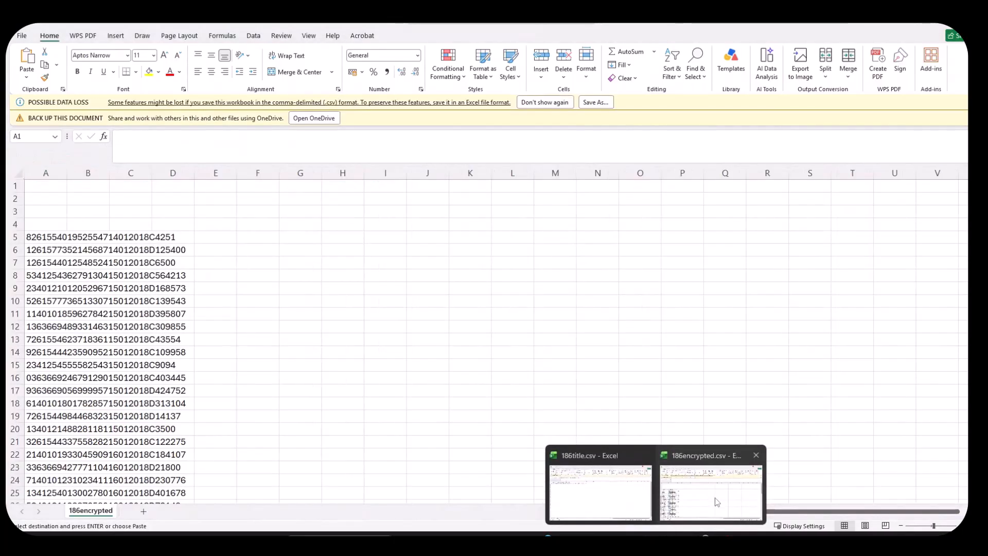
left_click(90, 198)
right_click(89, 198)
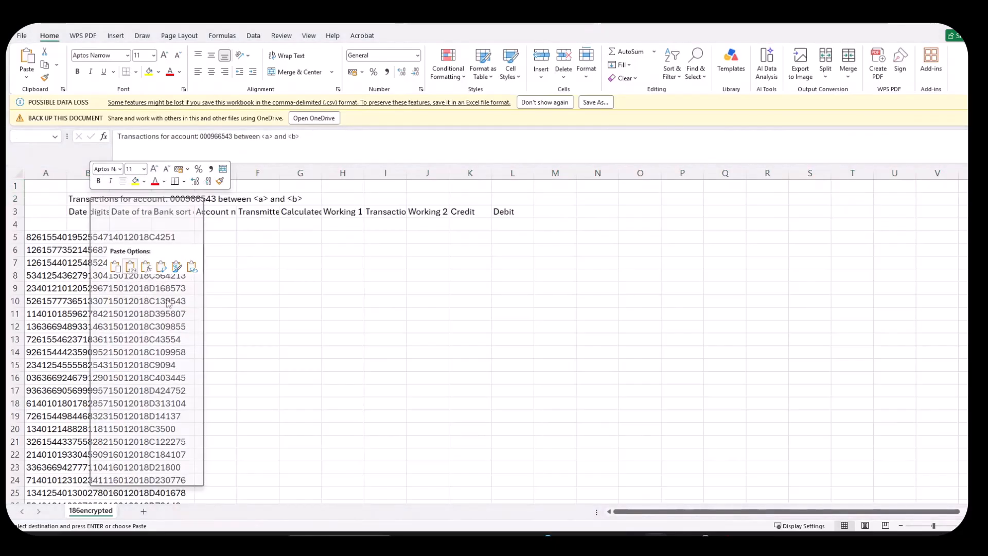
left_click(131, 267)
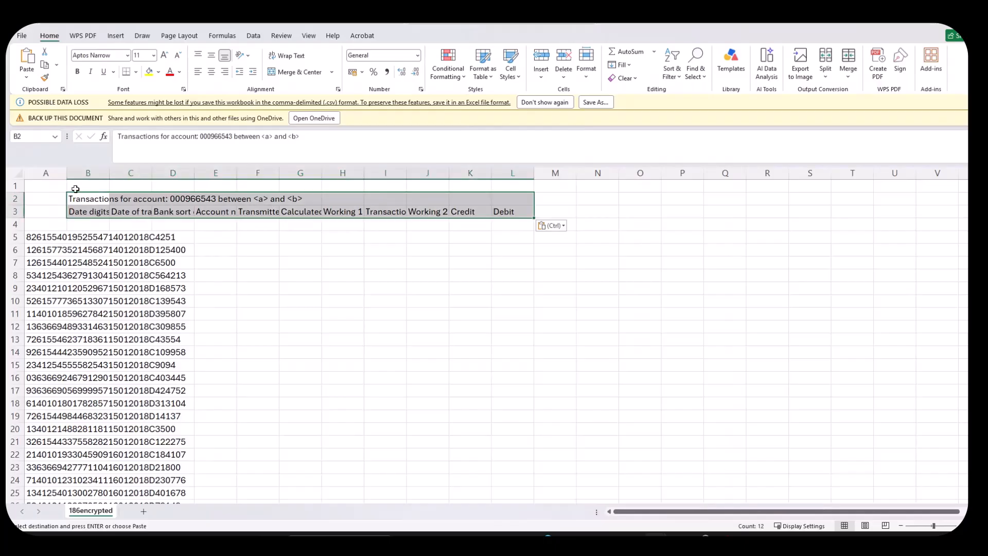
Auto-fit the width of all columns in the 186encrypted sheet.
left_click(19, 174)
double_click(65, 175)
left_click(364, 324)
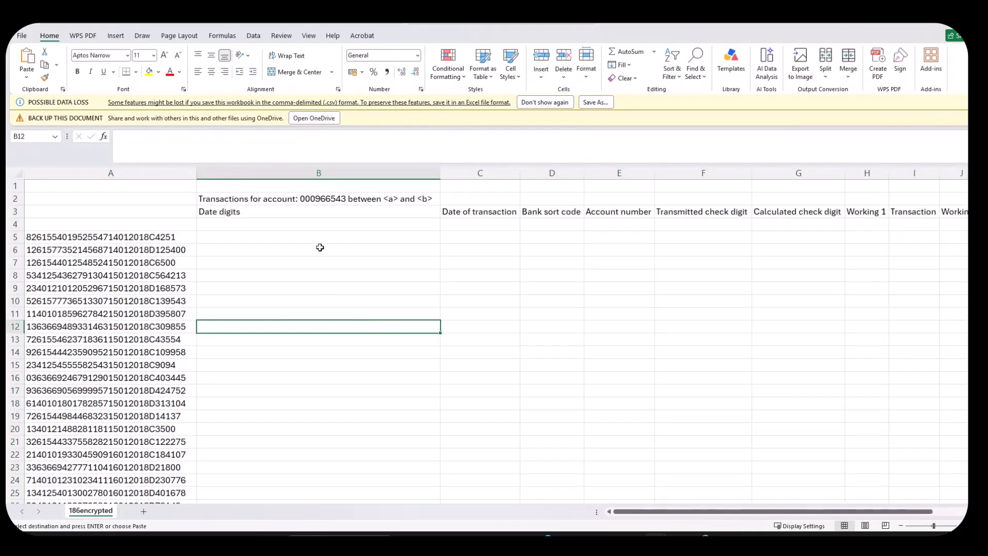
Merge and centre cells B2:L2 and set the title's font size to 24 points.
left_click_drag(264, 199, 851, 198)
left_click(298, 72)
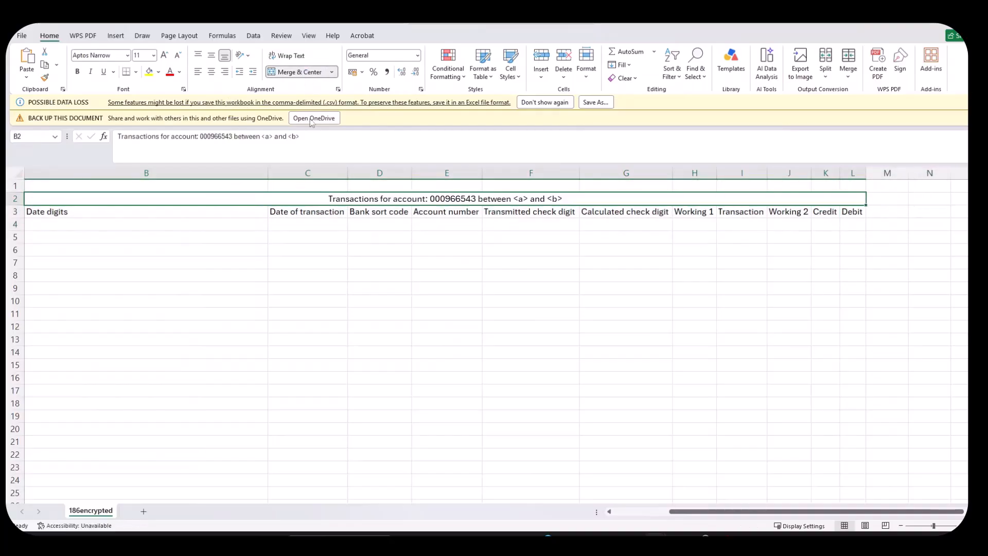
left_click(145, 55)
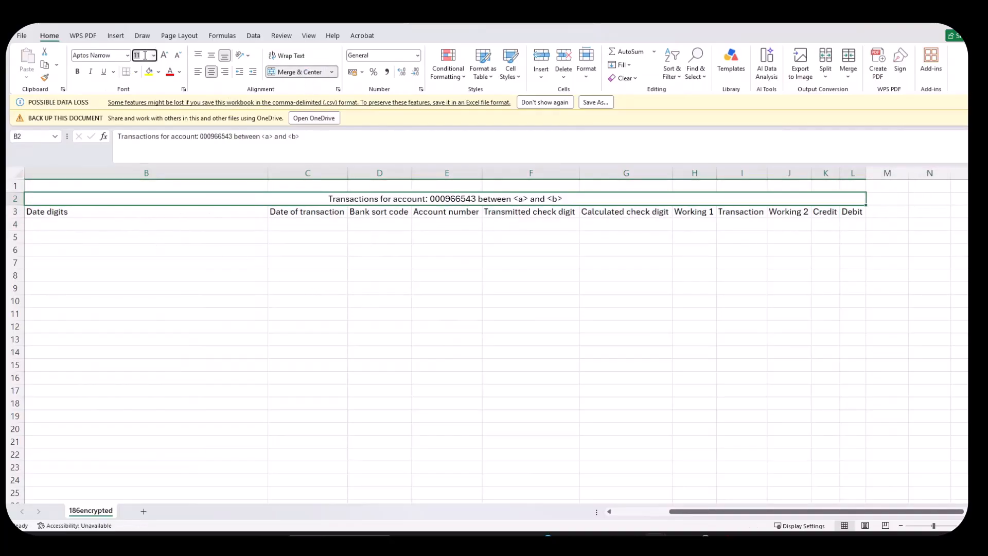
type("24")
key("Return")
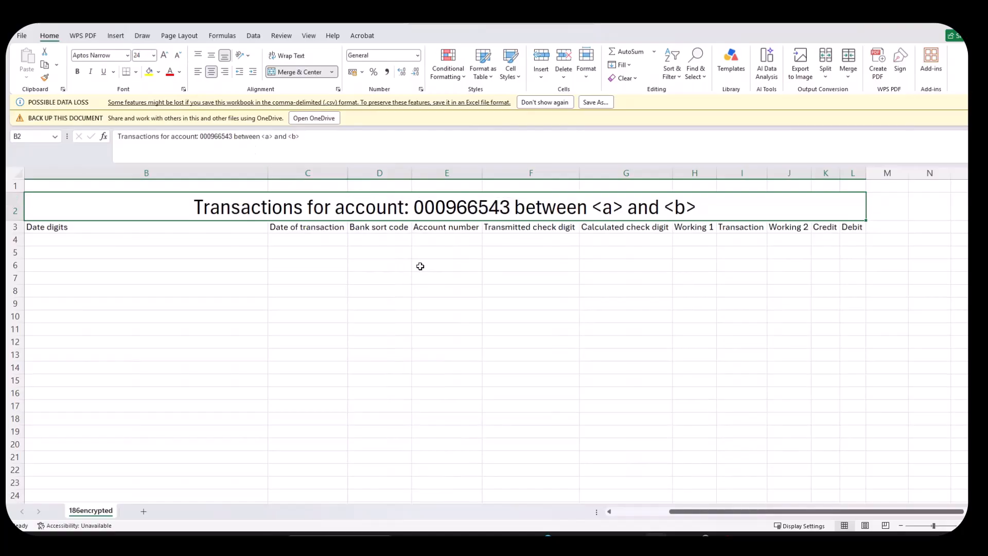
Auto-fit column B again so it matches the width of its Date digits heading.
left_click(629, 511)
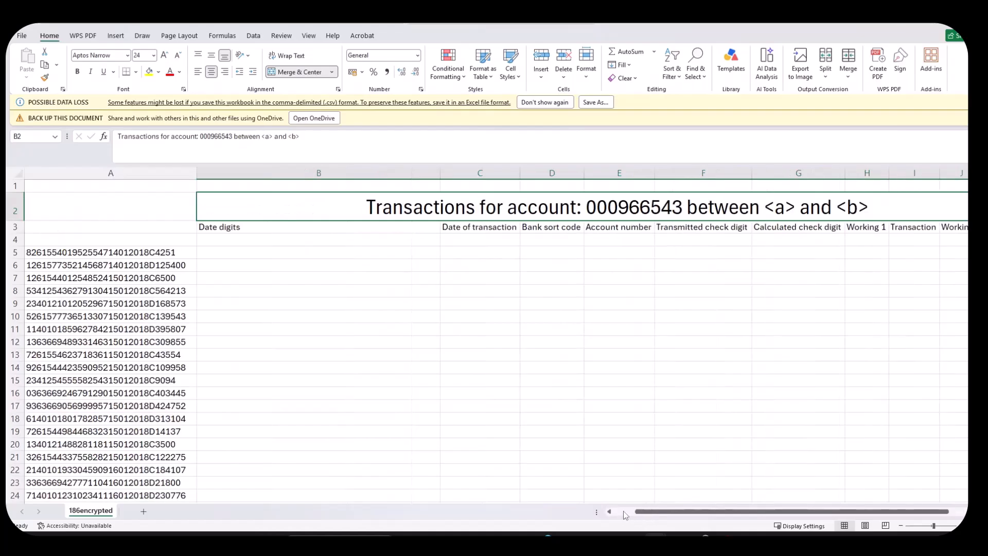
double_click(441, 173)
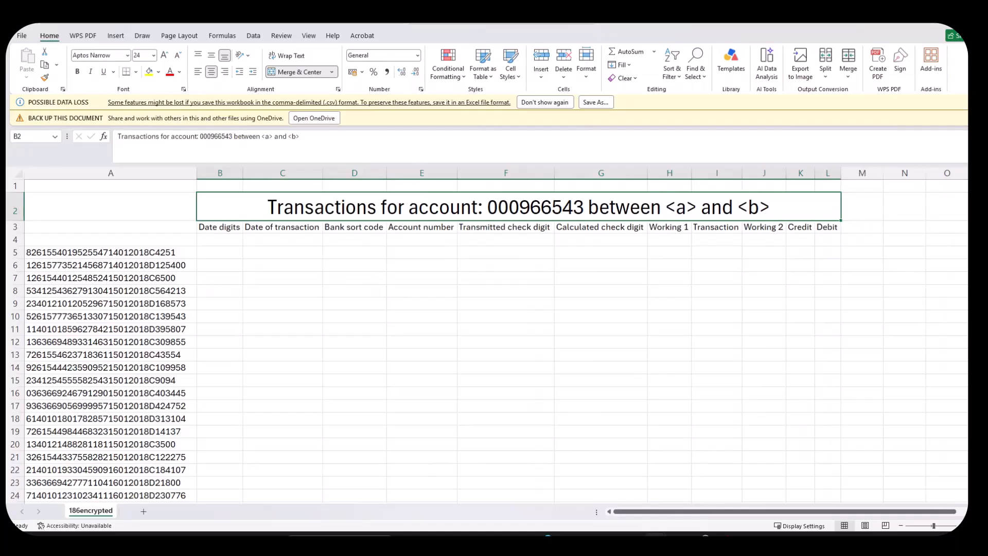
Check the exam paper's text requirements and set the font size of cells A3:L80 in 186encrypted.csv to 12 points.
key("alt+Tab")
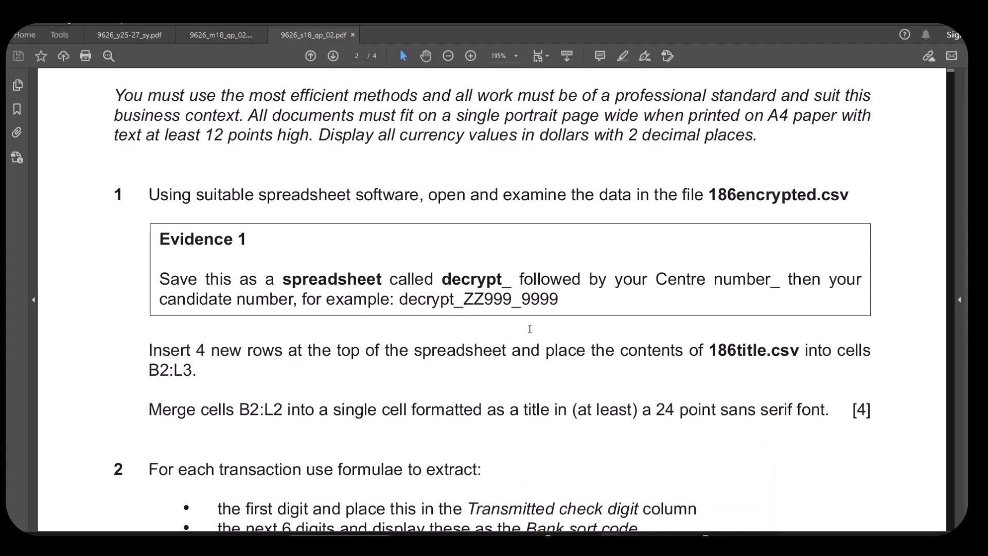
mouse_move(657, 536)
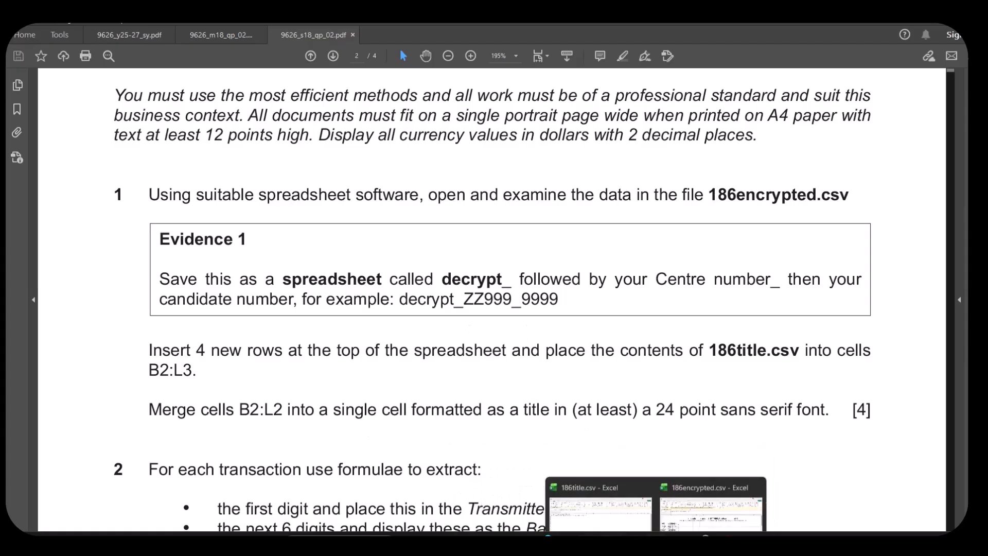
left_click(710, 519)
left_click_drag(44, 225, 829, 201)
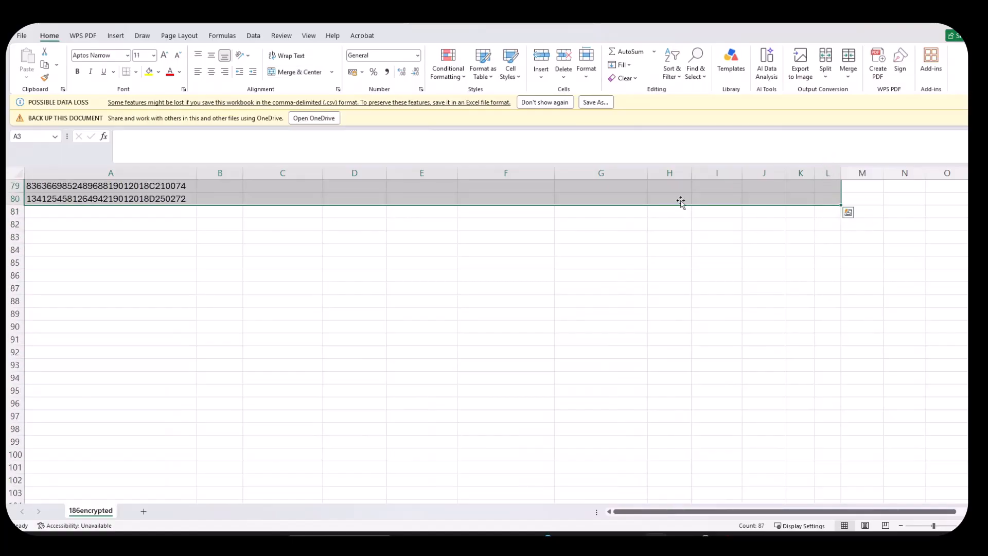
left_click(143, 56)
type("12")
key("Return")
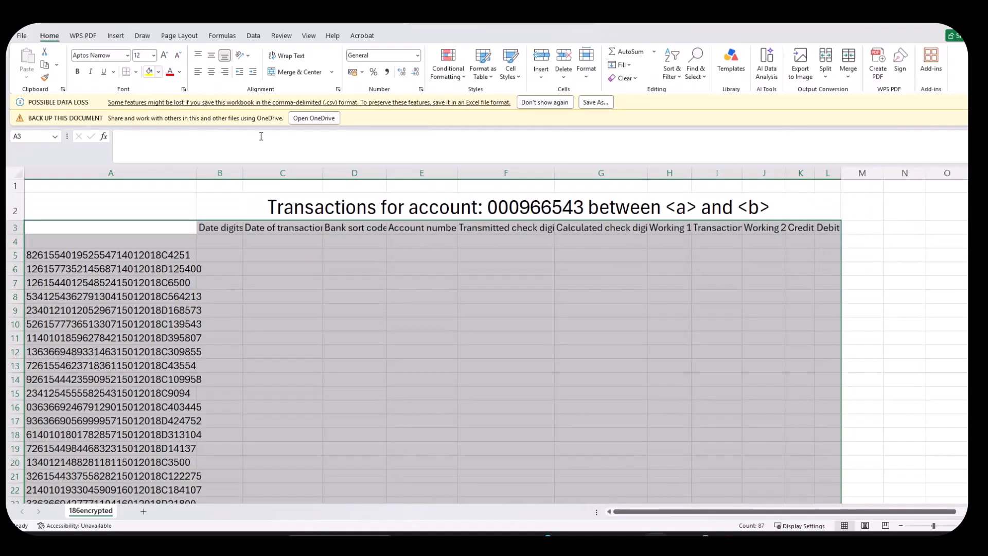
Save a copy of the file as an Excel Workbook named Decrypt_GH00_1000.xlsx in the 9626_s18_sf_02 folder.
left_click(22, 36)
left_click(37, 201)
left_click(166, 280)
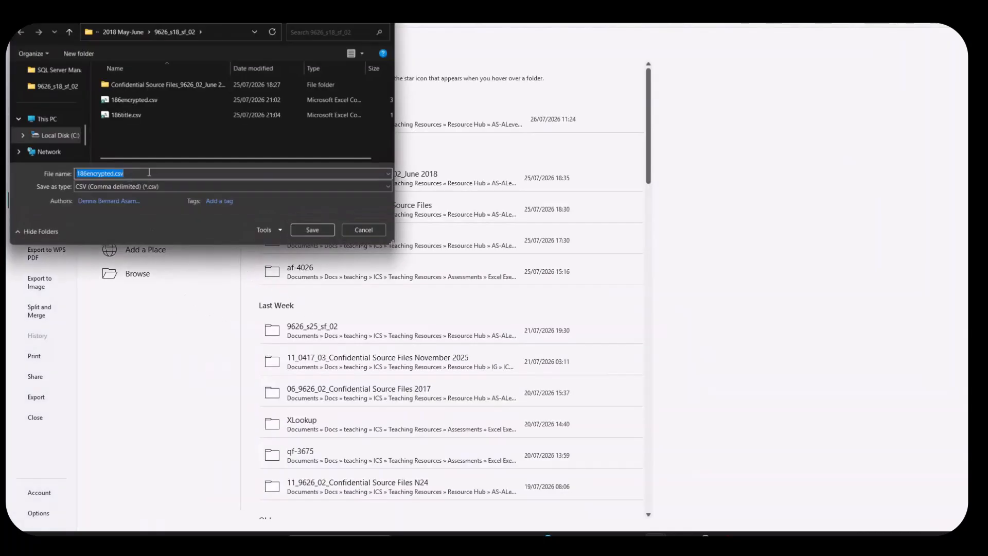
type("dE")
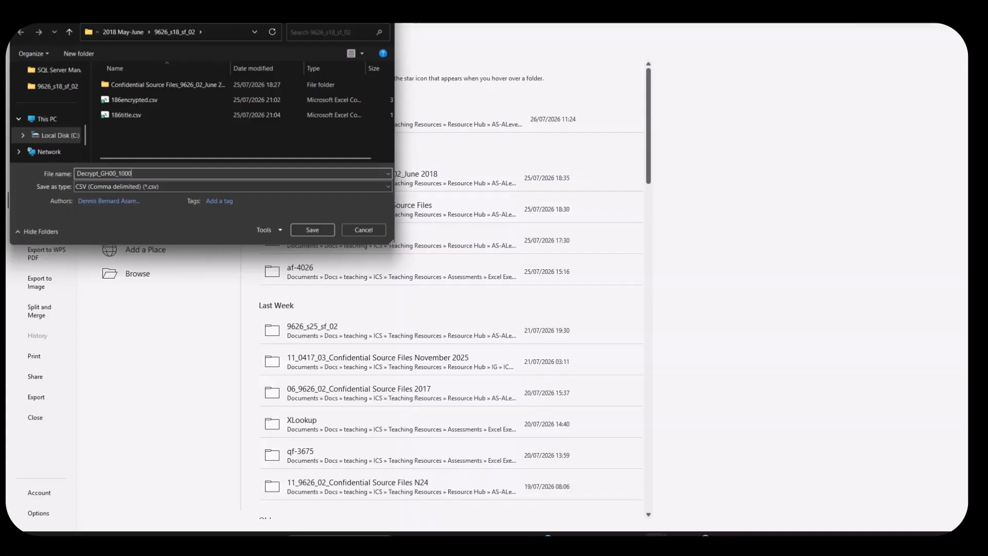
left_click(231, 187)
left_click(160, 194)
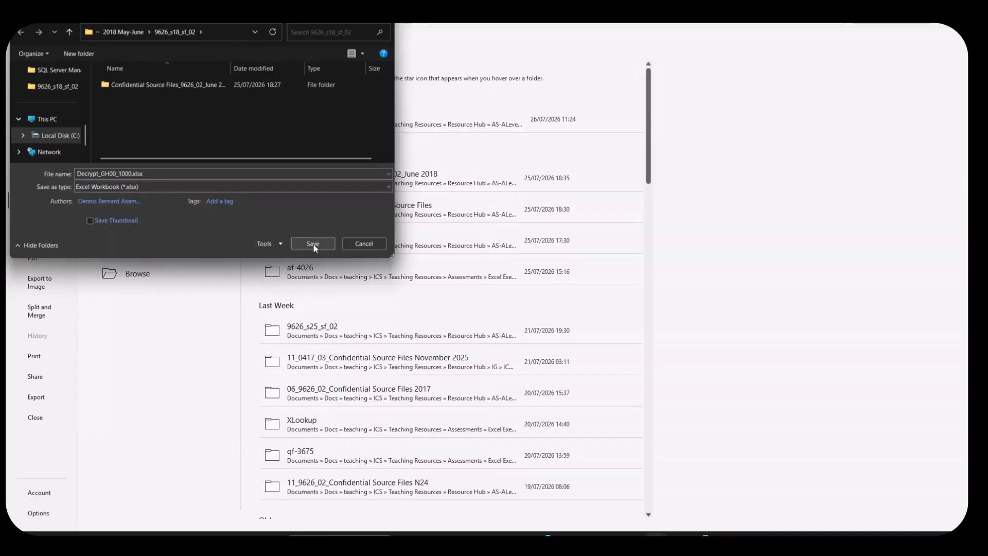
left_click(313, 244)
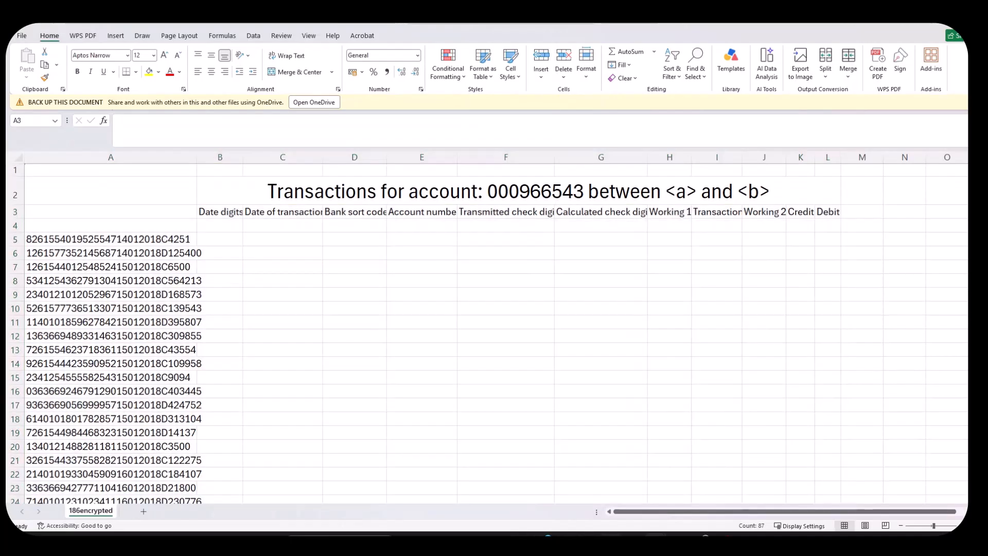
Switch to the exam paper and read question 2 on which digits to extract into each column.
key("alt+Tab")
scroll(247, 364, "down", 3)
scroll(248, 364, "down", 1)
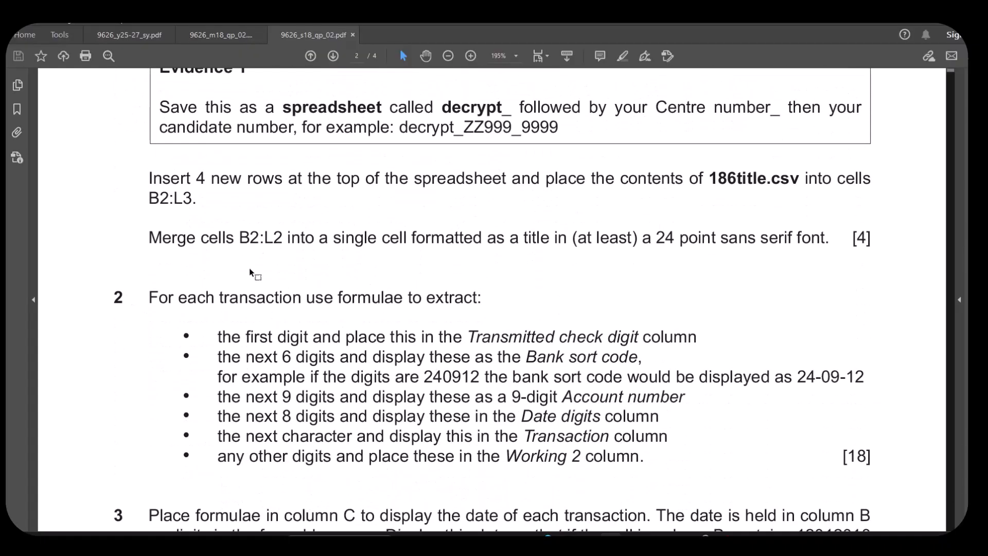
left_click_drag(447, 325, 489, 300)
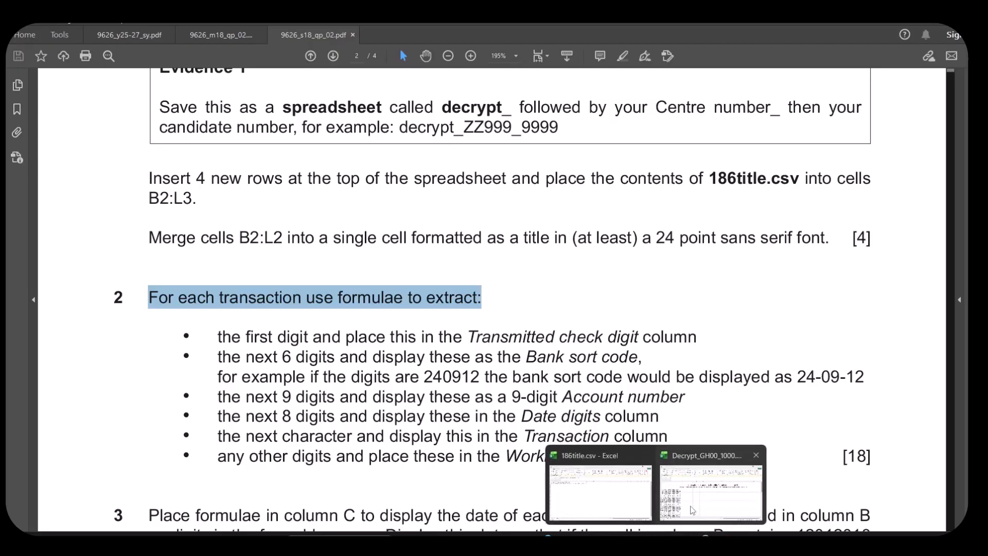
Switch to the Decrypt_GH00_1000 workbook in Excel and enter =LEFT(A5) in cell F5 under Transmitted check digit.
left_click(693, 508)
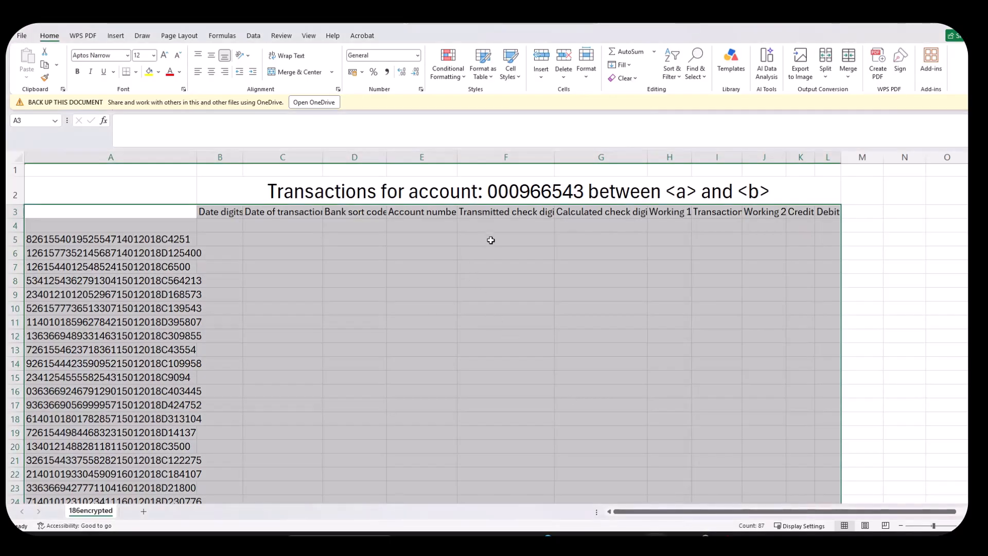
left_click(496, 240)
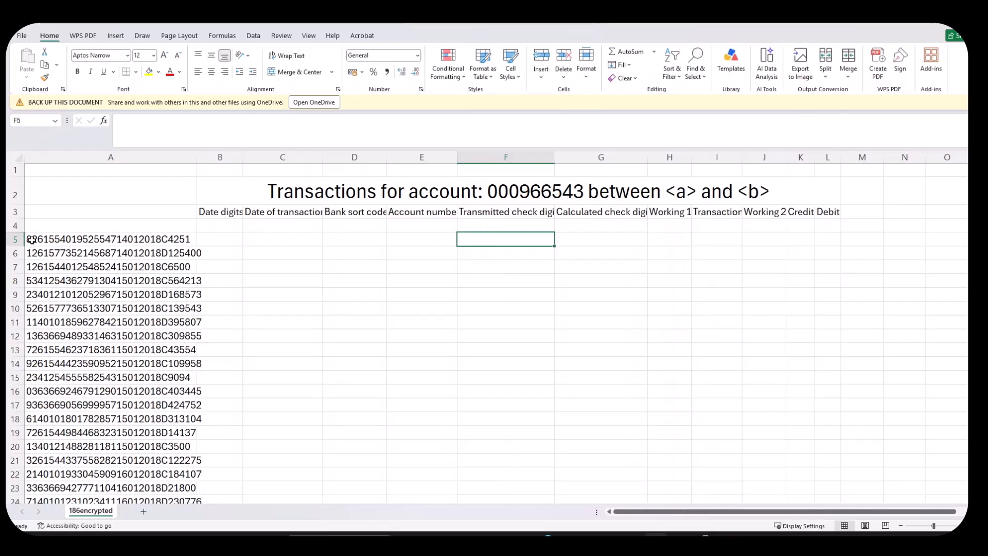
type("=le")
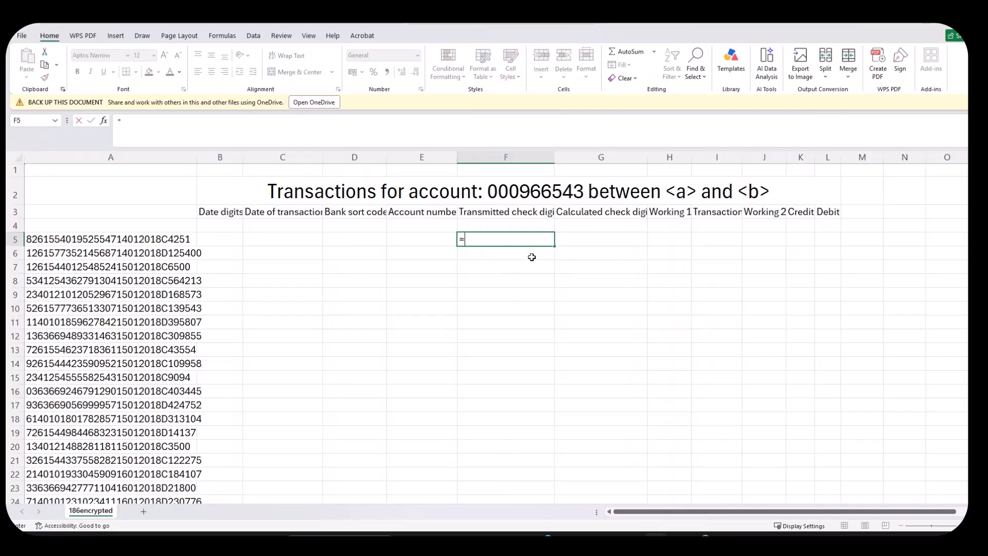
type("f")
key("Tab")
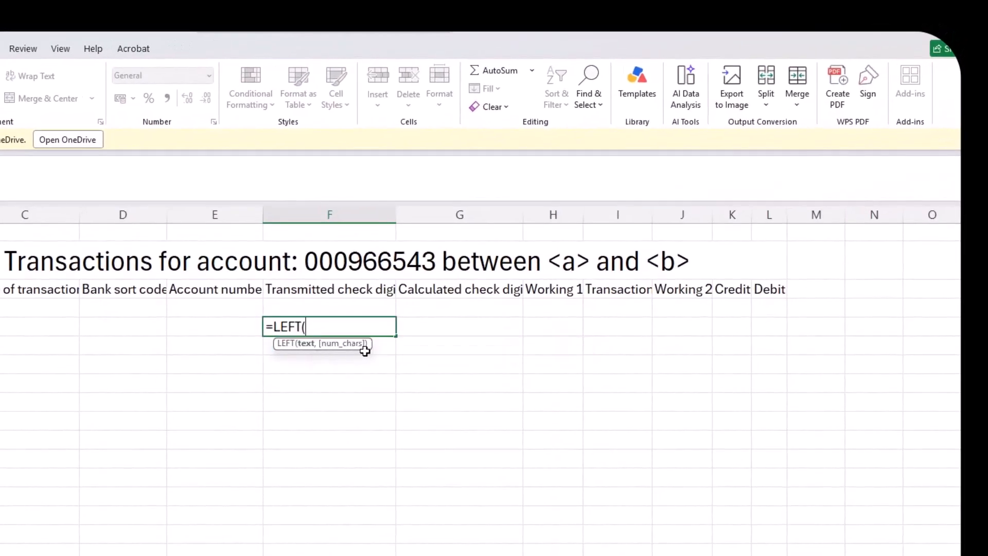
type("A5)")
key("Return")
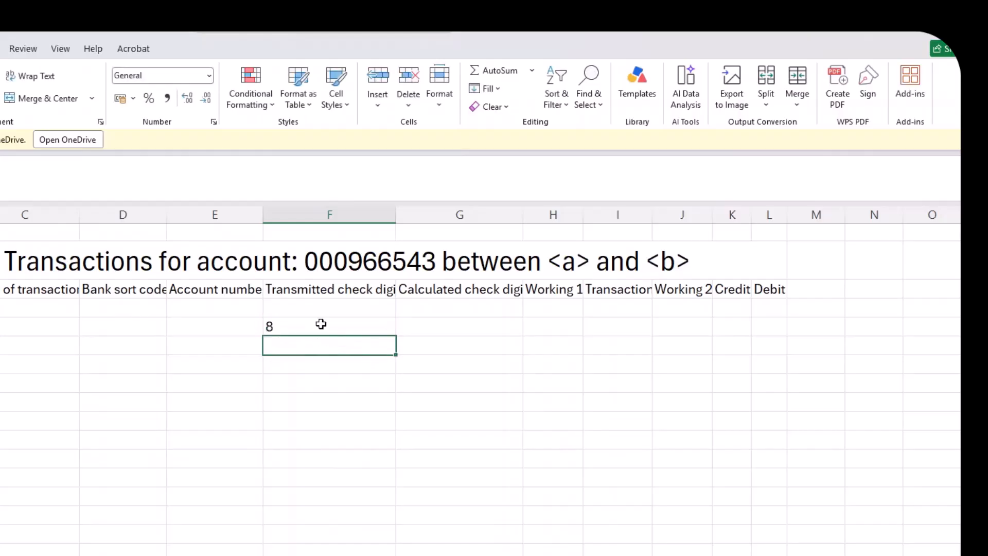
Extend the Transmitted check digit formula in F5 to =LEFT(A5,1) so it states the number of characters.
left_click(321, 324)
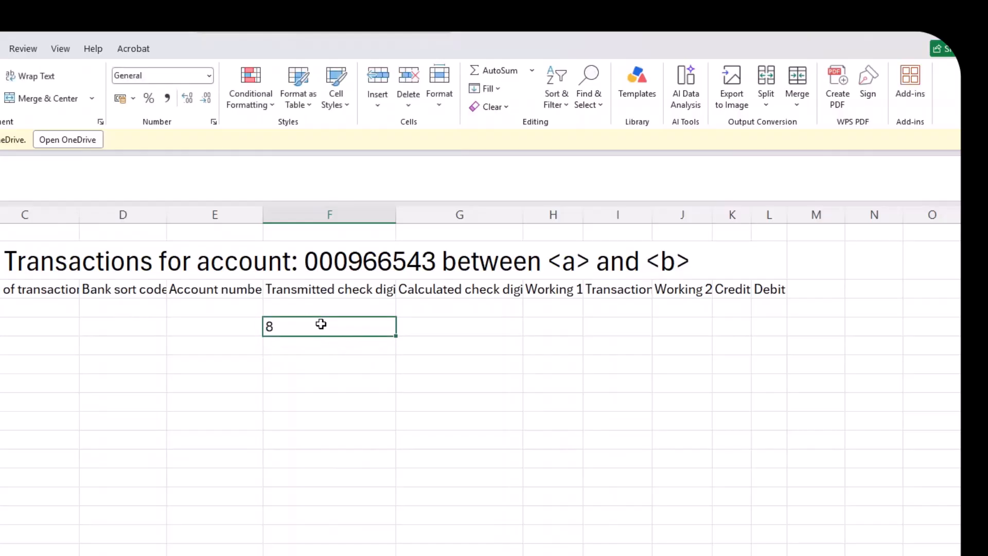
double_click(322, 327)
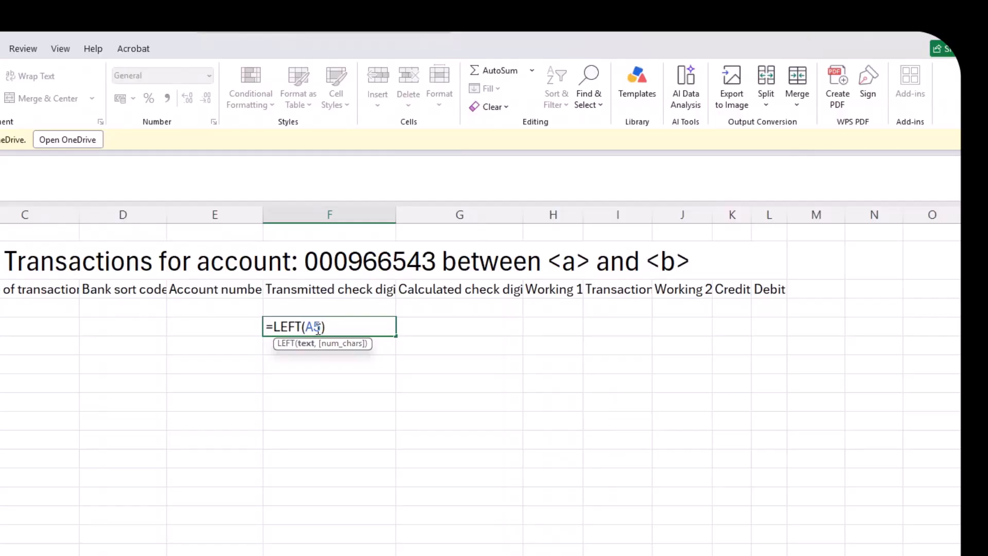
type(",1")
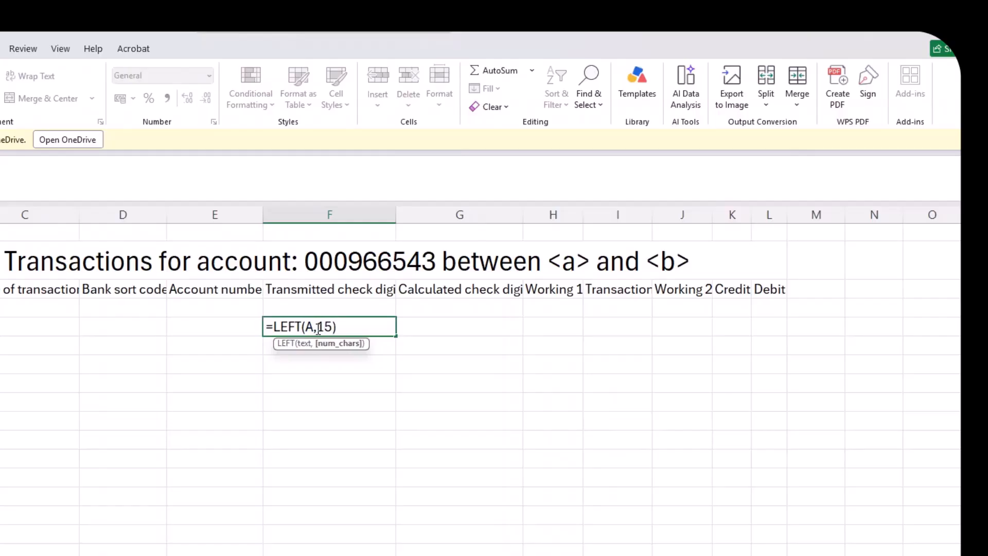
key("BackSpace")
key("BackSpace")
left_click(340, 328)
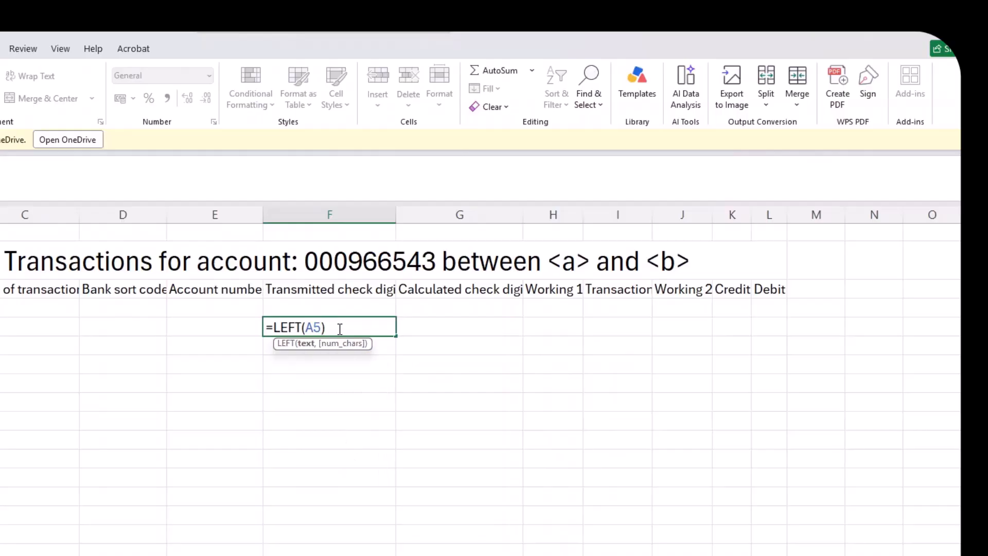
type(",1")
key("Return")
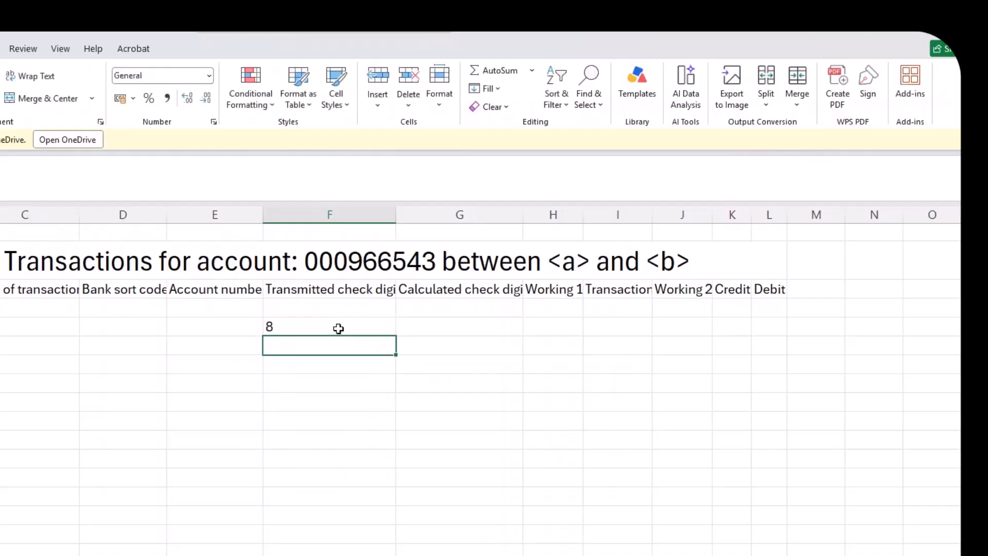
Begin the Bank sort code formula in D5 with the first digit pair and a join operator: =MID(A5,2,2)&.
left_click(121, 325)
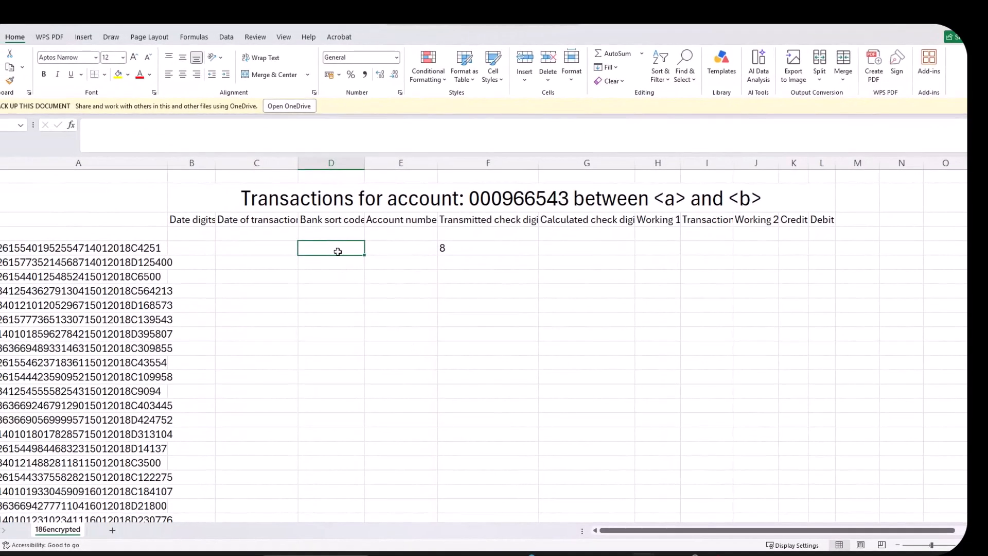
left_click(455, 249)
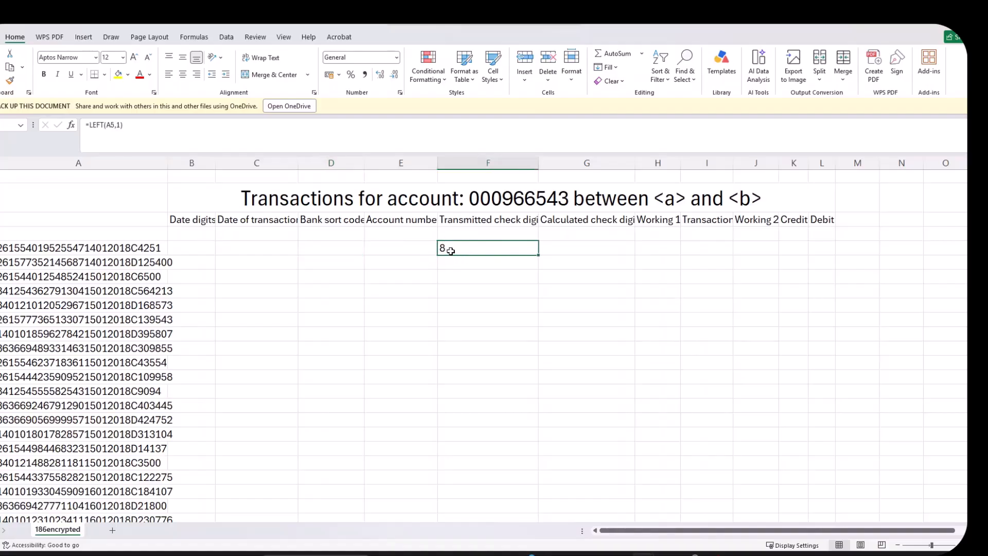
left_click(319, 245)
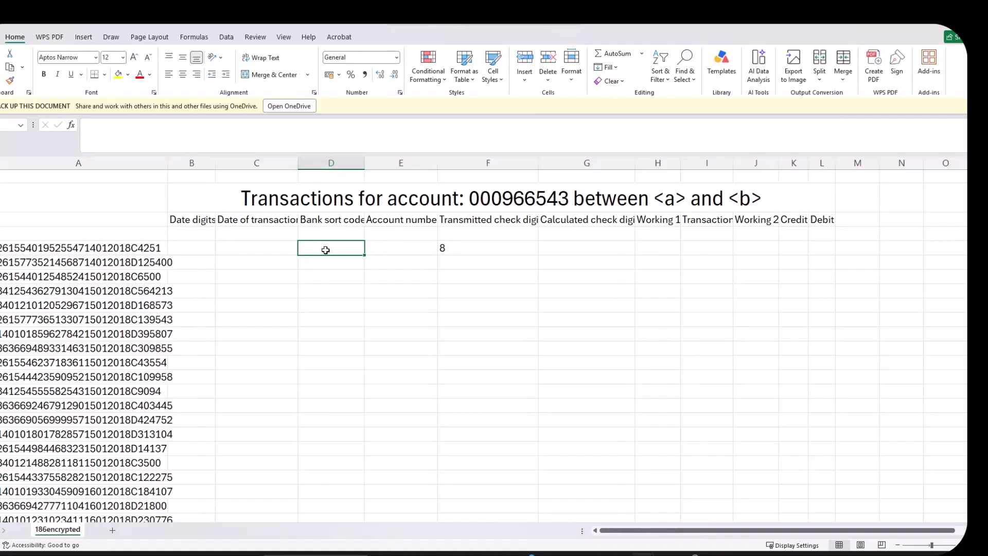
type("=")
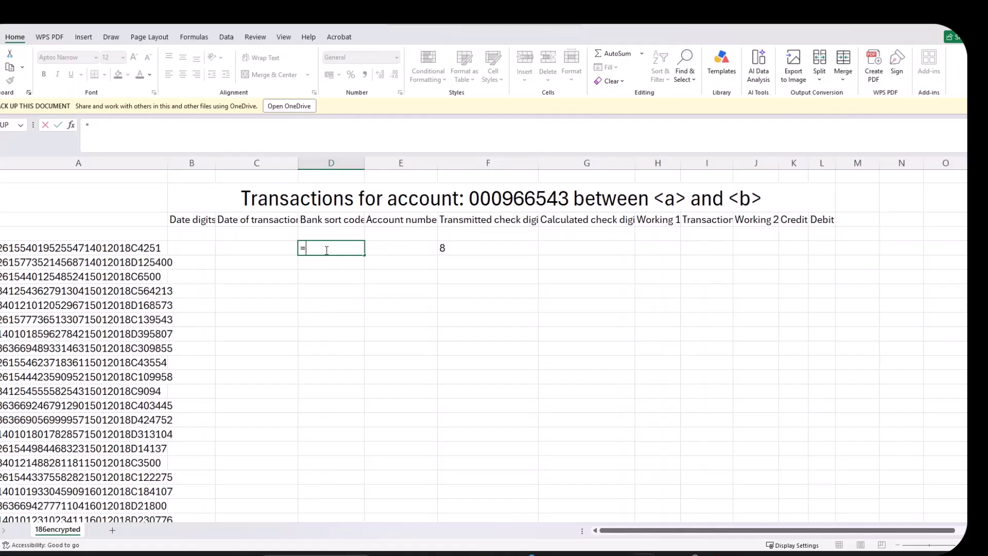
type("mi")
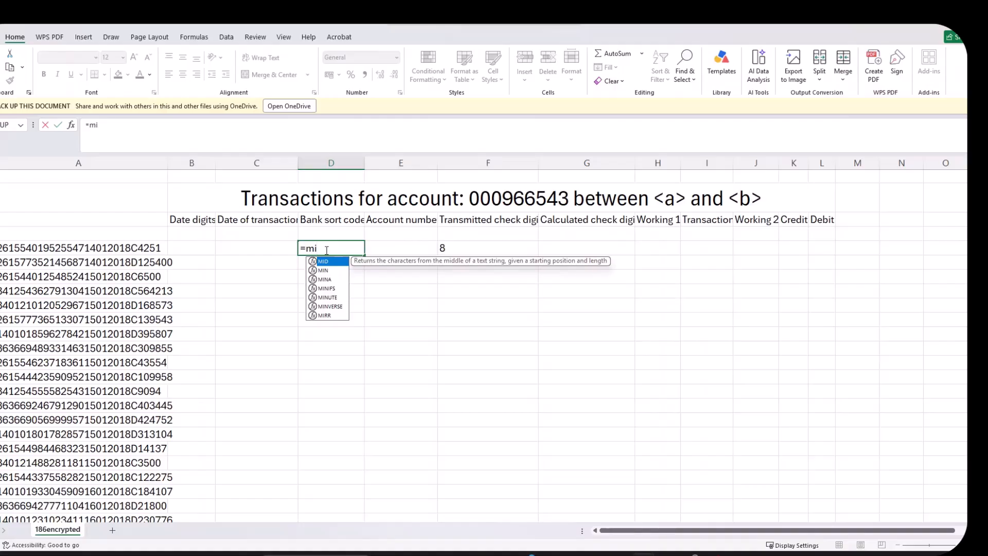
type("d")
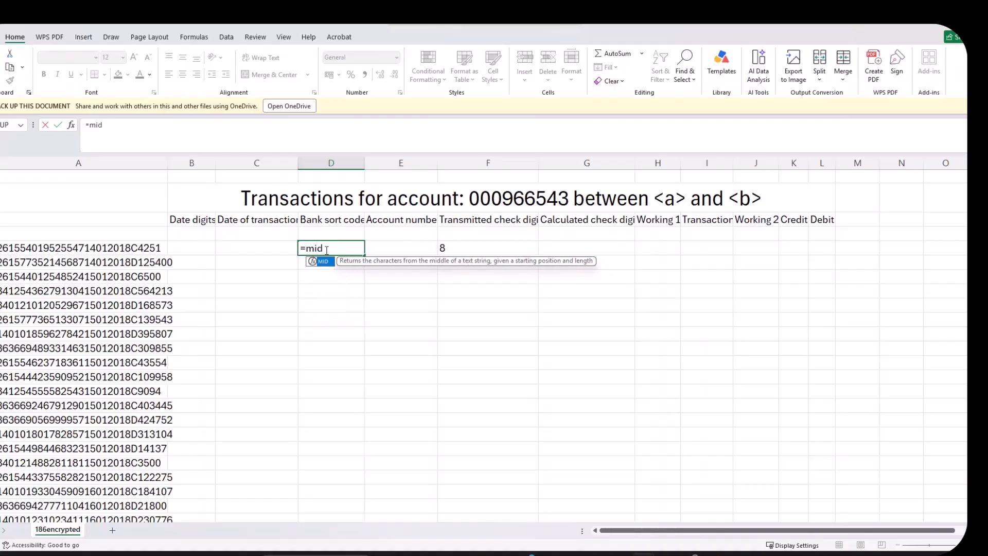
key("Tab")
left_click(141, 248)
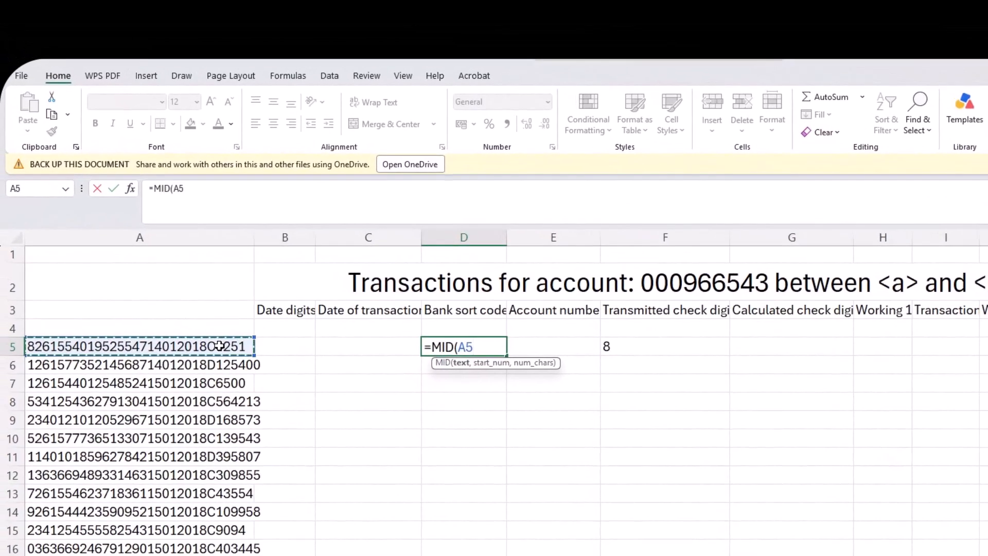
type(",2,2")
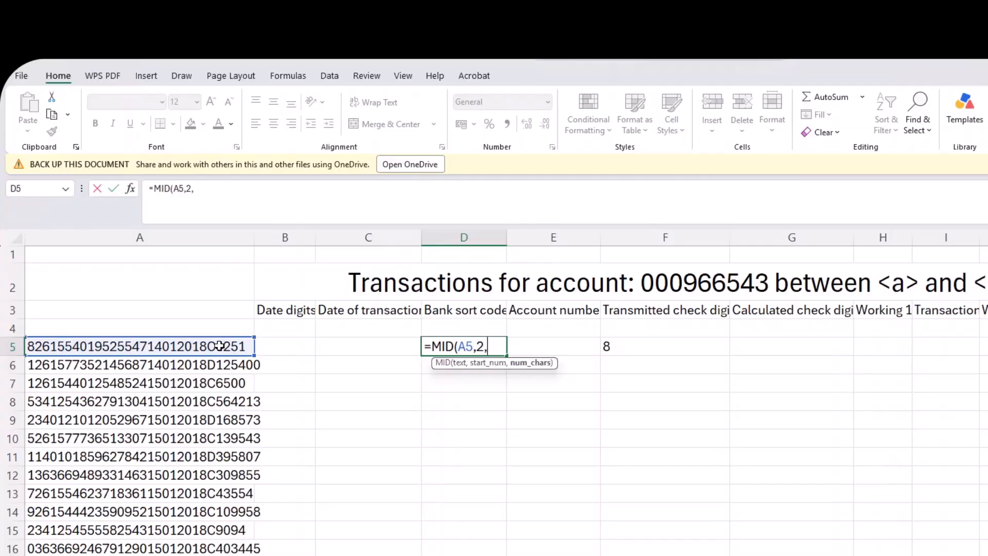
type(")&")
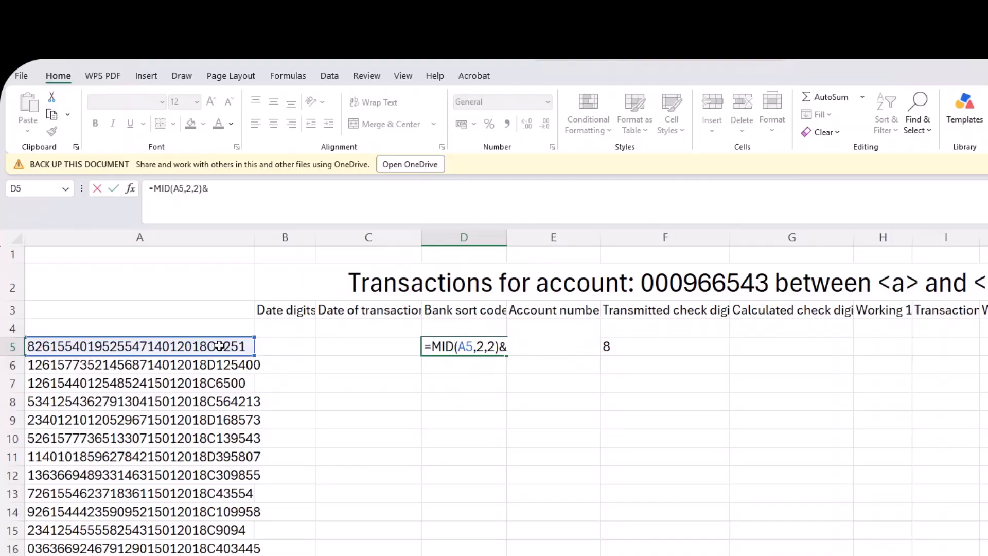
Continue the D5 formula with a hyphen and the second digit pair: "-"&MID(A5,4,2)&.
type("\"-\"&Mid(")
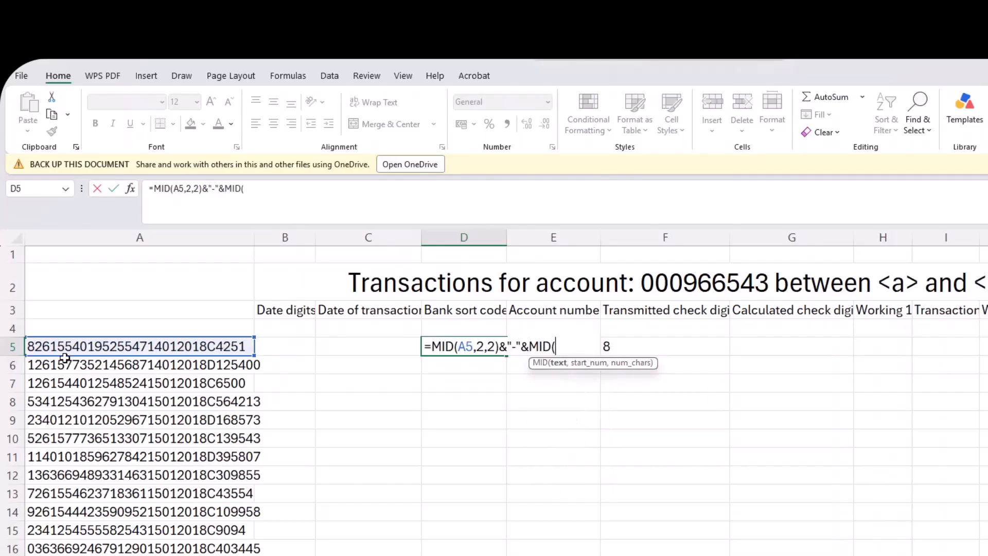
left_click(112, 346)
type(",")
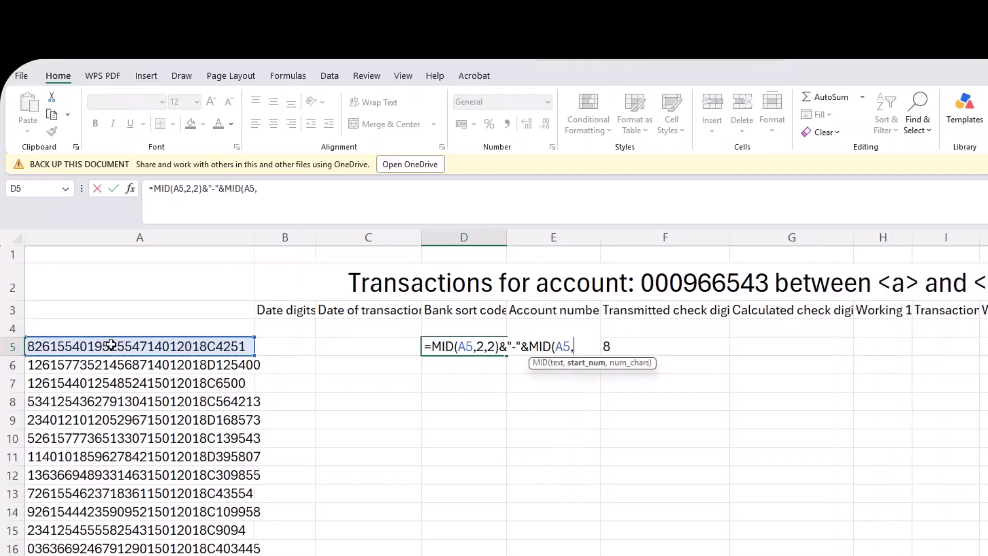
type("4,2")
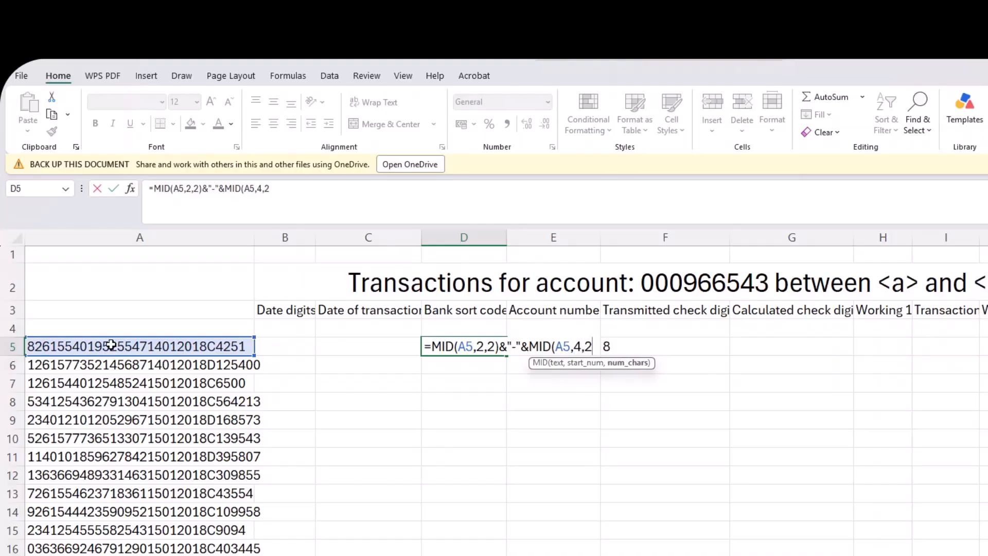
type(")&\"")
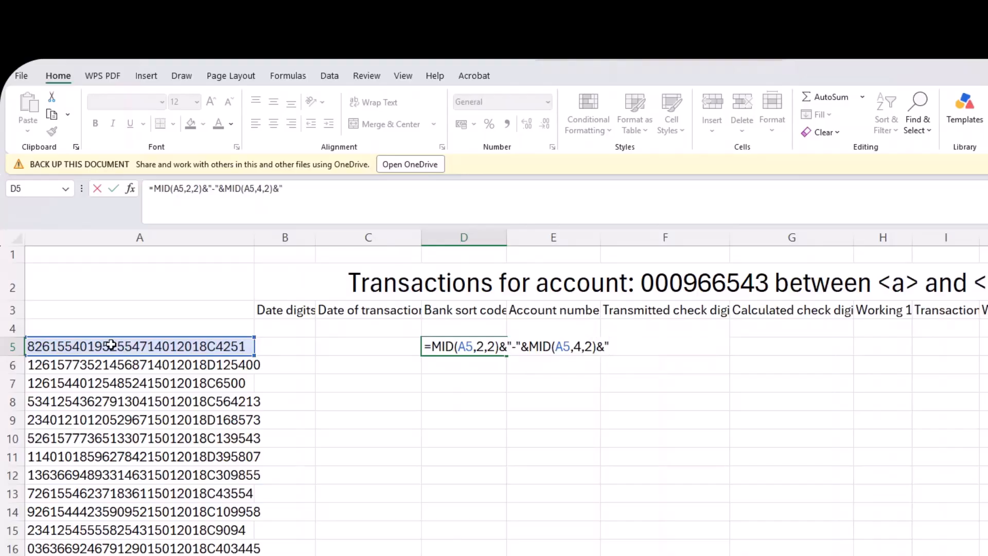
Complete the D5 formula with a second hyphen and the last digit pair, "-"&MID(A5,6,2), and enter it.
type("-\"&mid(")
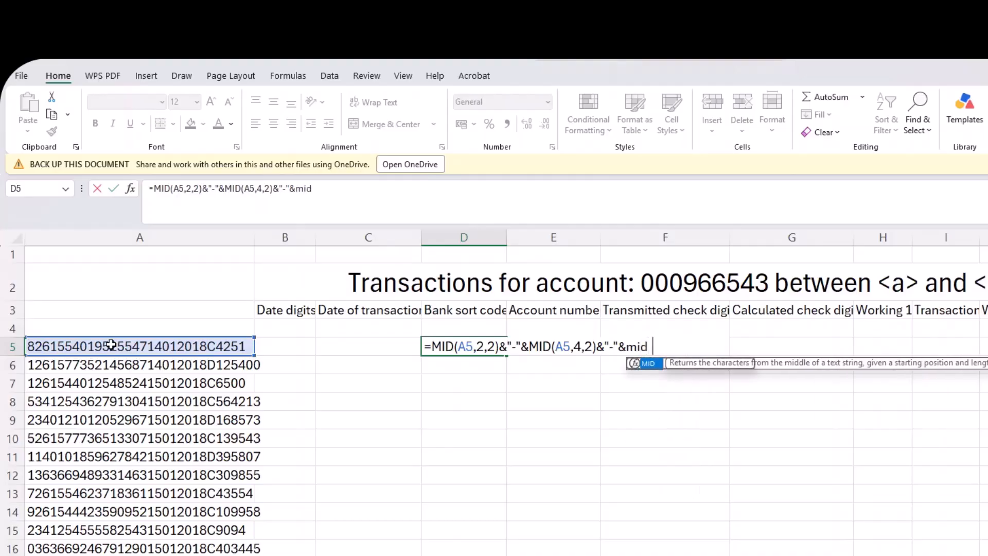
left_click(80, 347)
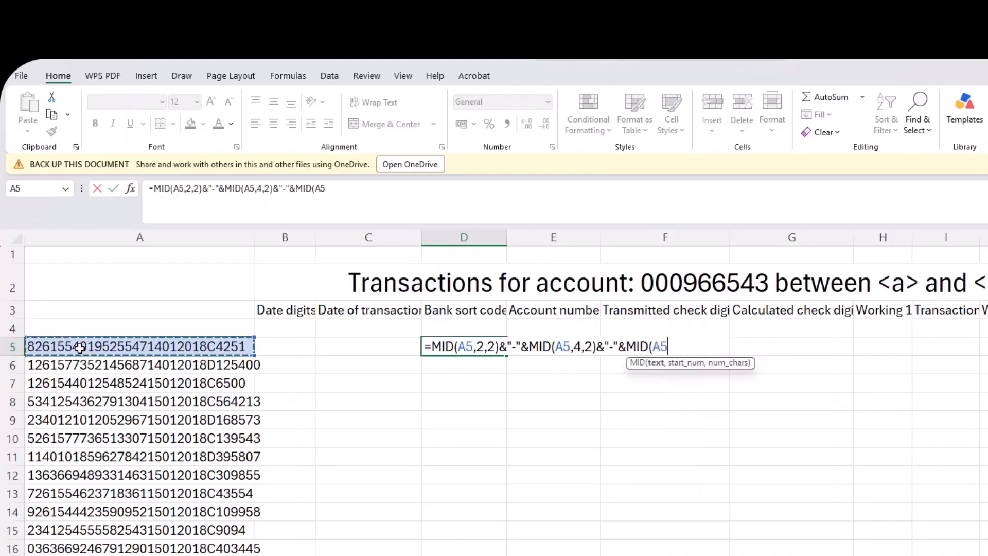
type(",")
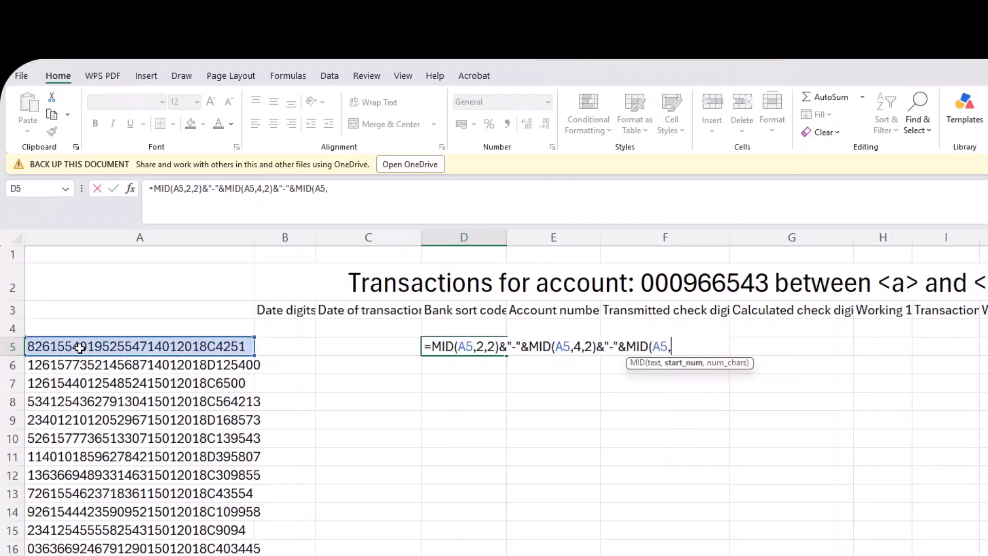
type("6,2")
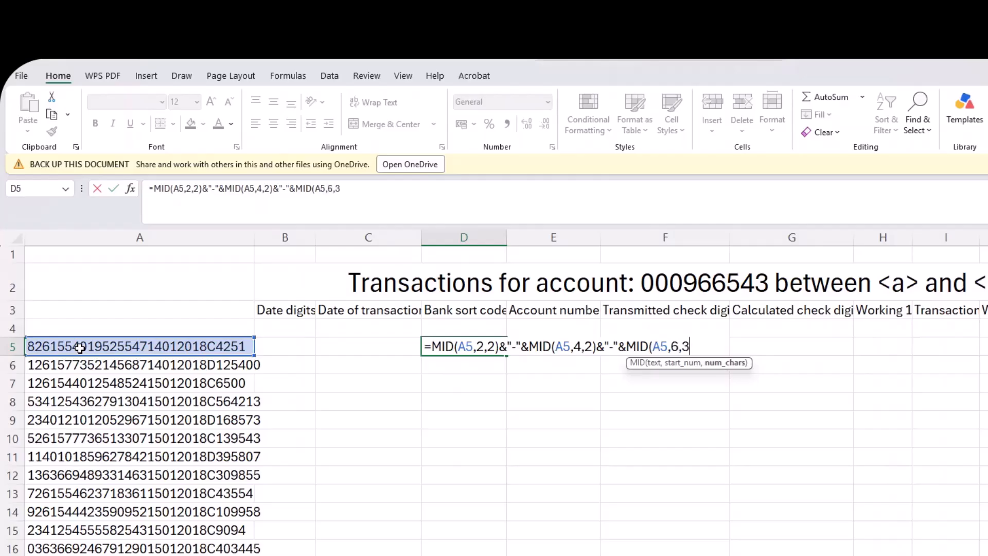
type(")")
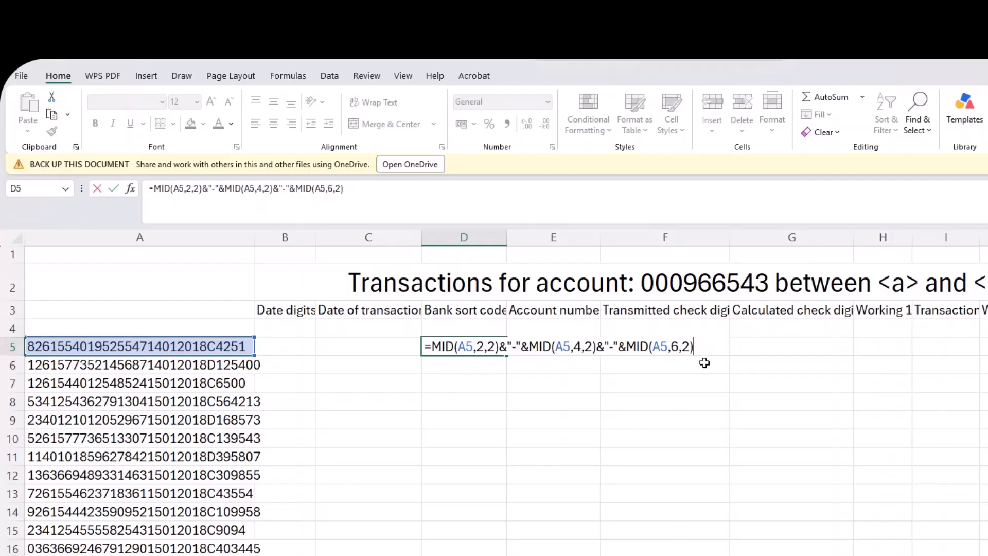
key("Return")
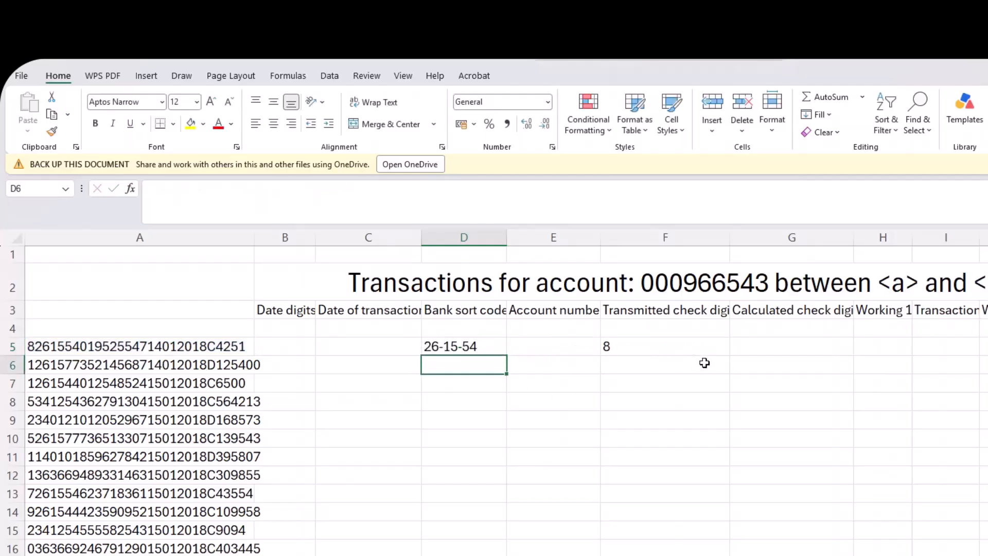
left_click(488, 343)
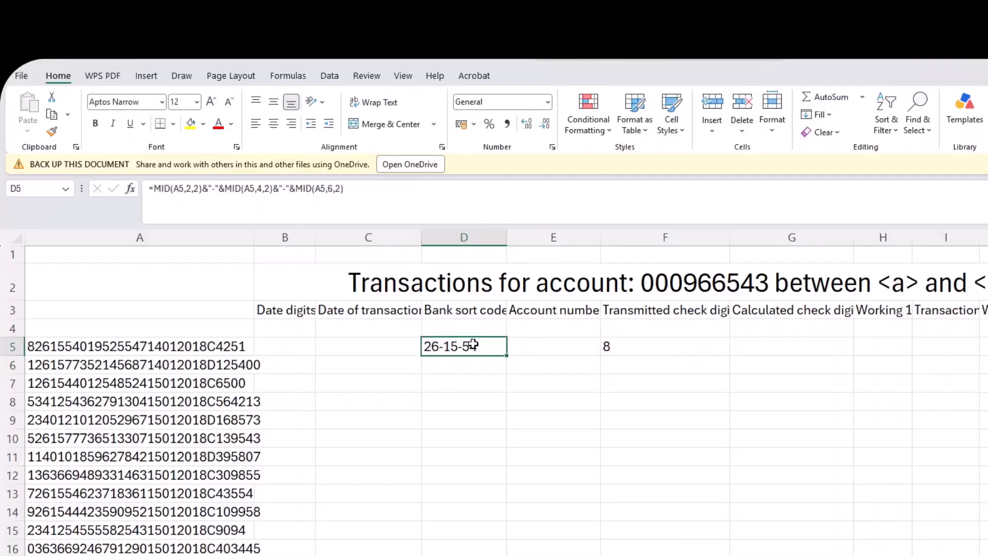
Begin an alternative sort code formula in D6 with =CONCAT(MID( and show the CONCAT function's arguments.
left_click(457, 368)
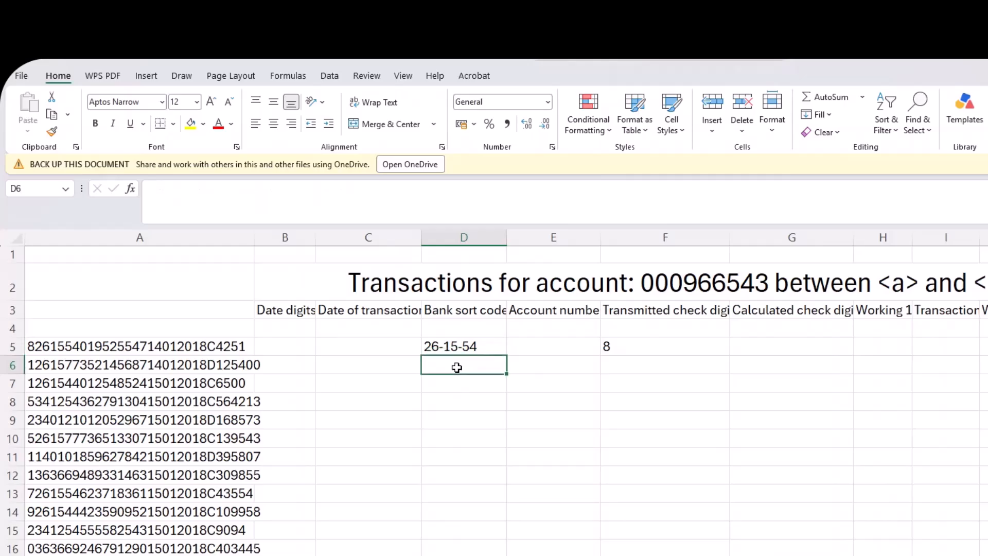
type("=conc")
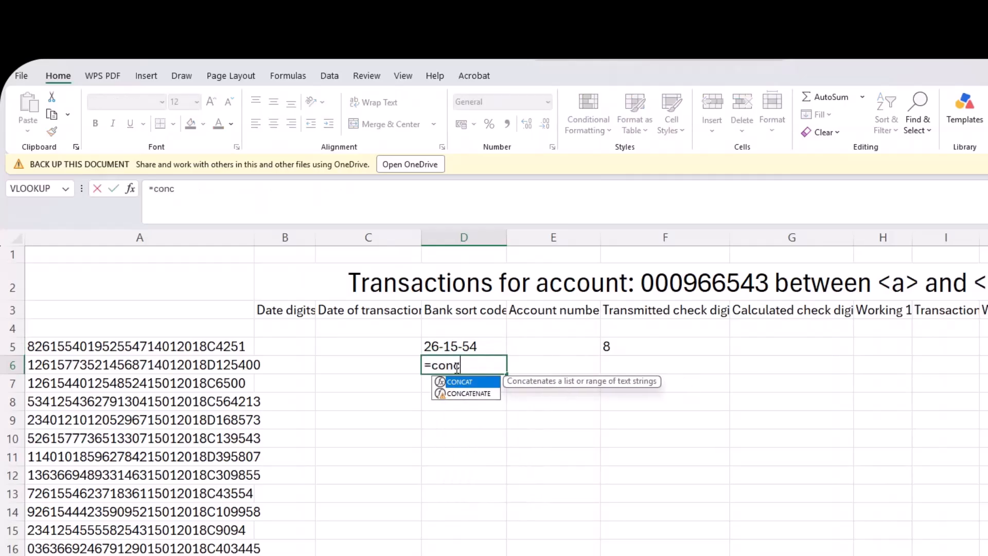
key("Tab")
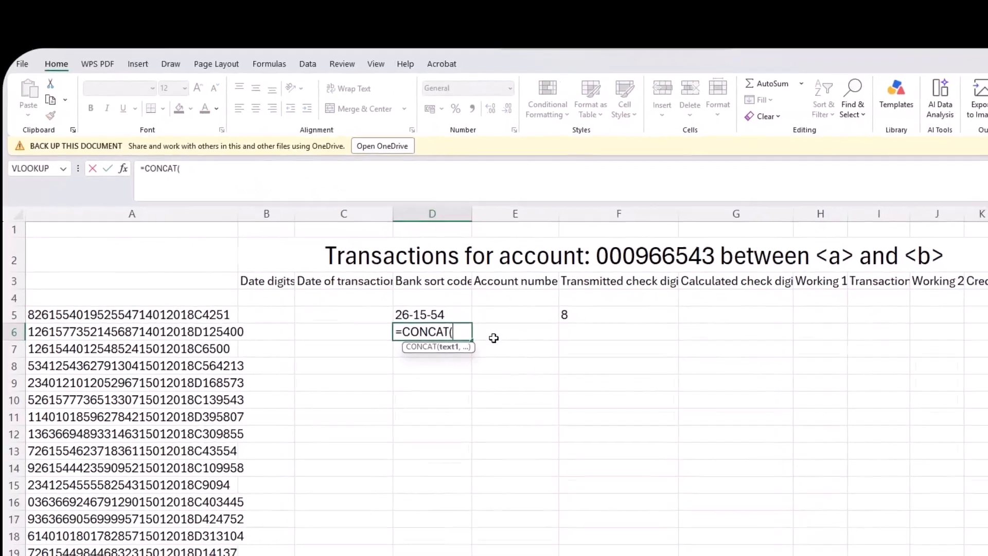
type("mid")
key("Tab")
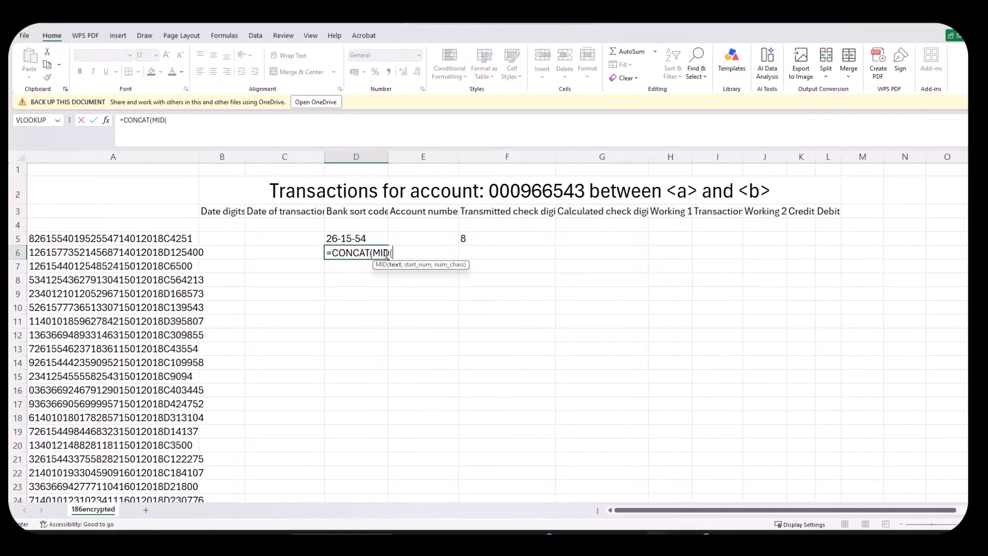
left_click(355, 255)
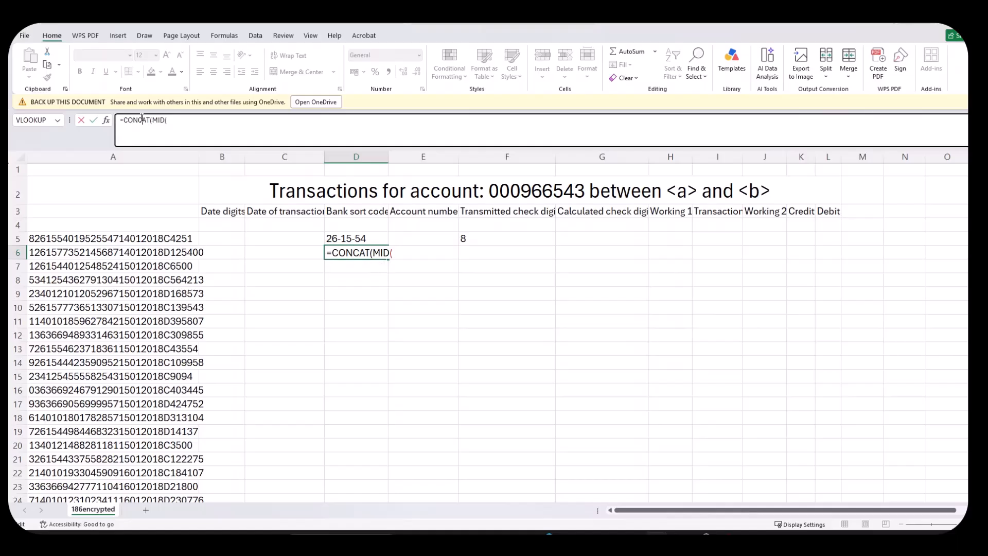
left_click(106, 120)
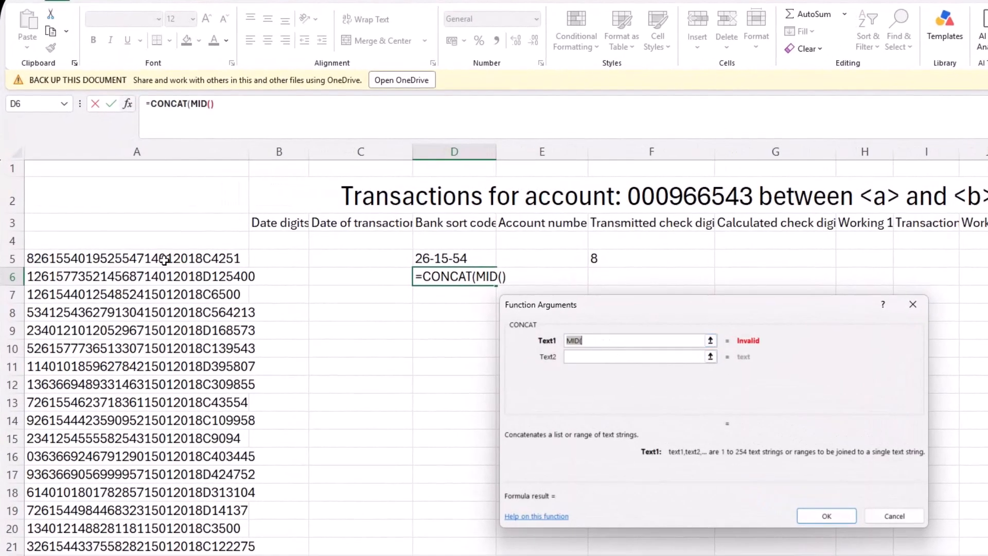
Replace the first CONCAT argument with a MID function using text A5, start number 2 and 2 characters.
left_click(164, 260)
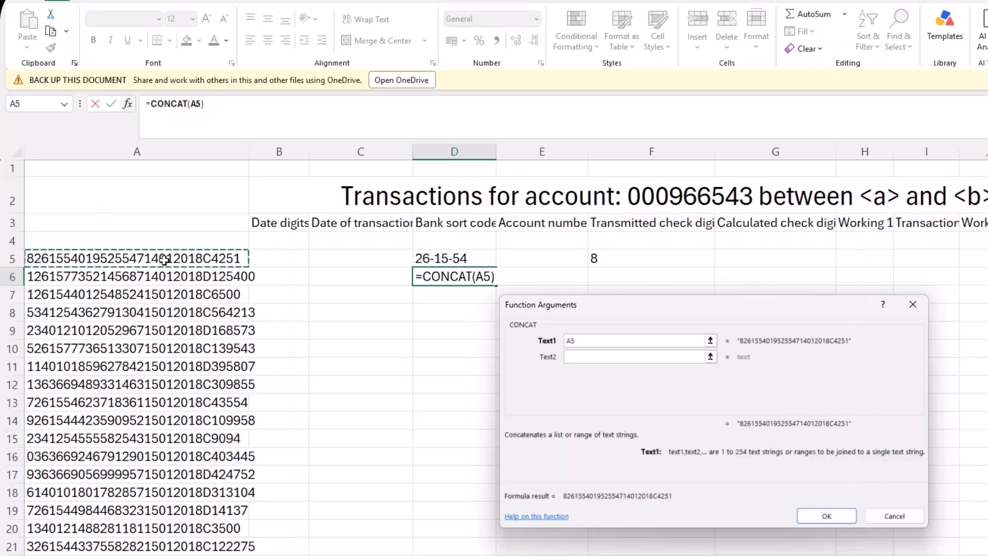
key("BackSpace")
key("BackSpace")
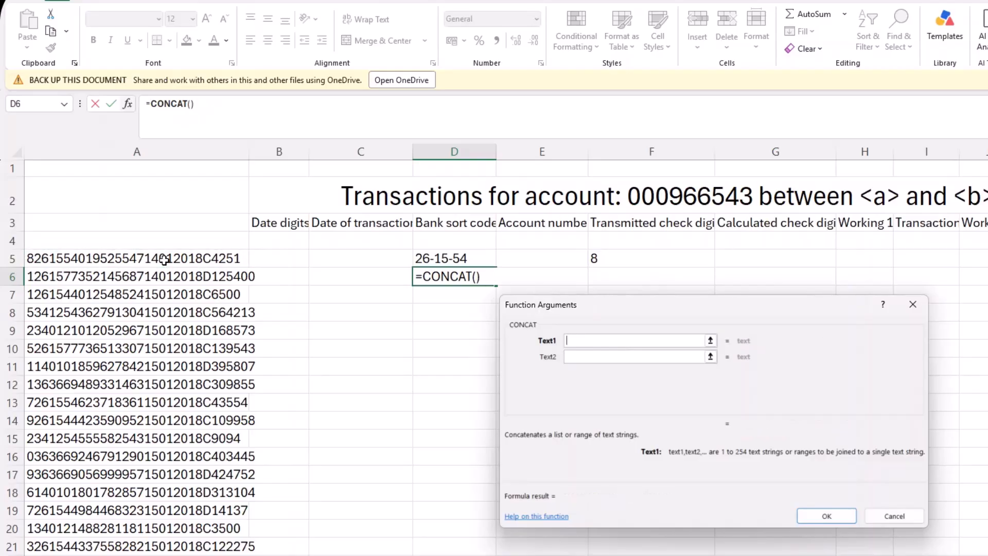
type("id()")
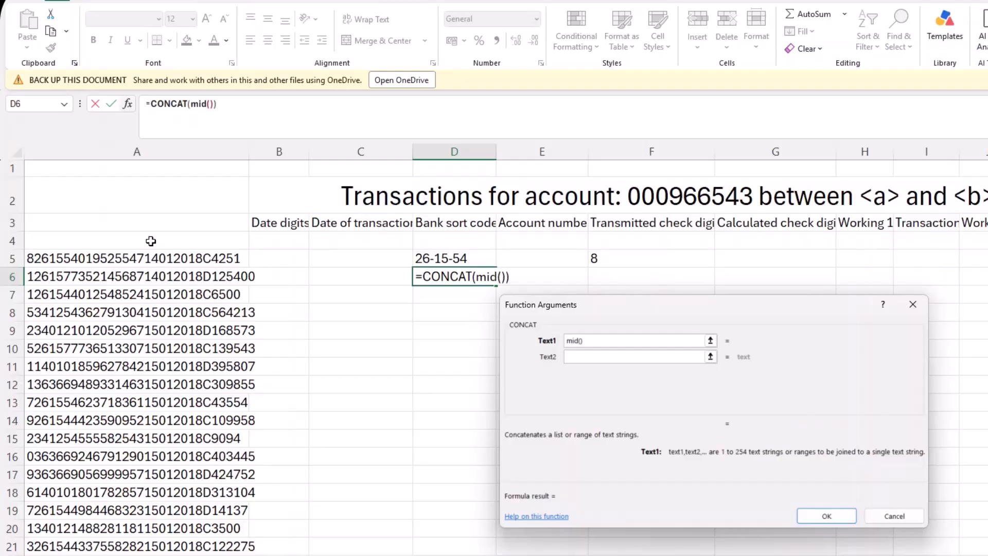
left_click(198, 105)
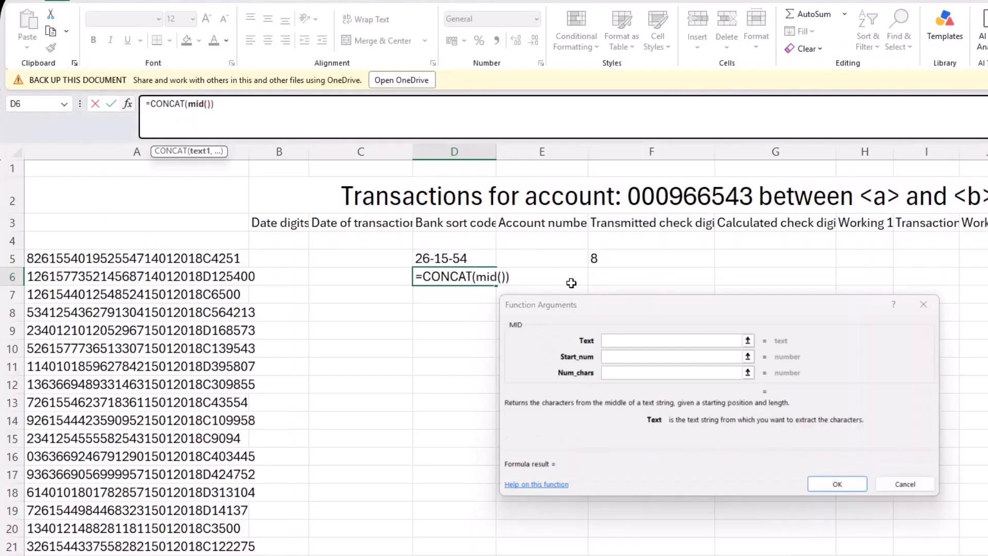
left_click(188, 258)
left_click(623, 356)
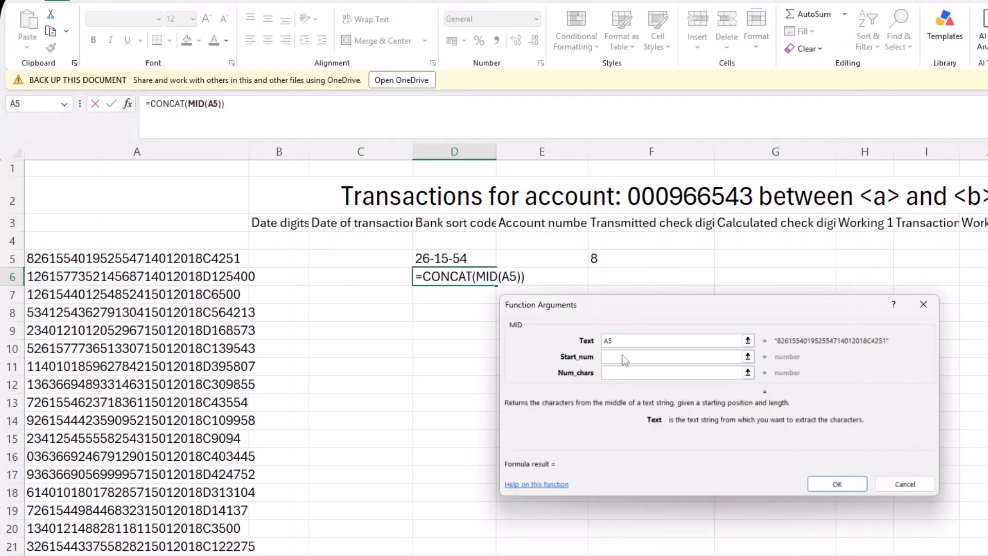
type("2")
left_click(626, 373)
type("2")
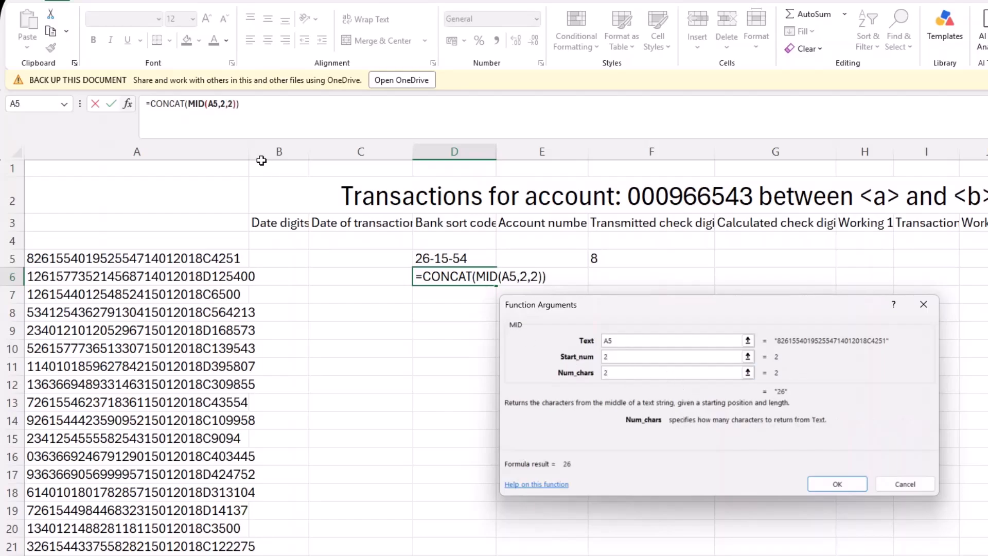
Add "-" as the second CONCAT argument and MID(A5,4,2) as the third, reusing the first MID expression.
left_click(176, 104)
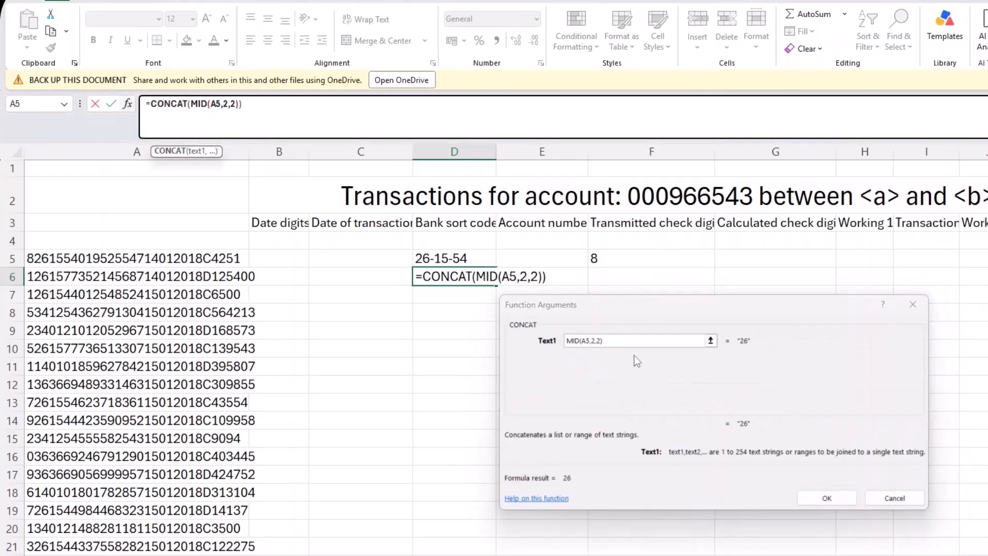
left_click(656, 342)
left_click(620, 358)
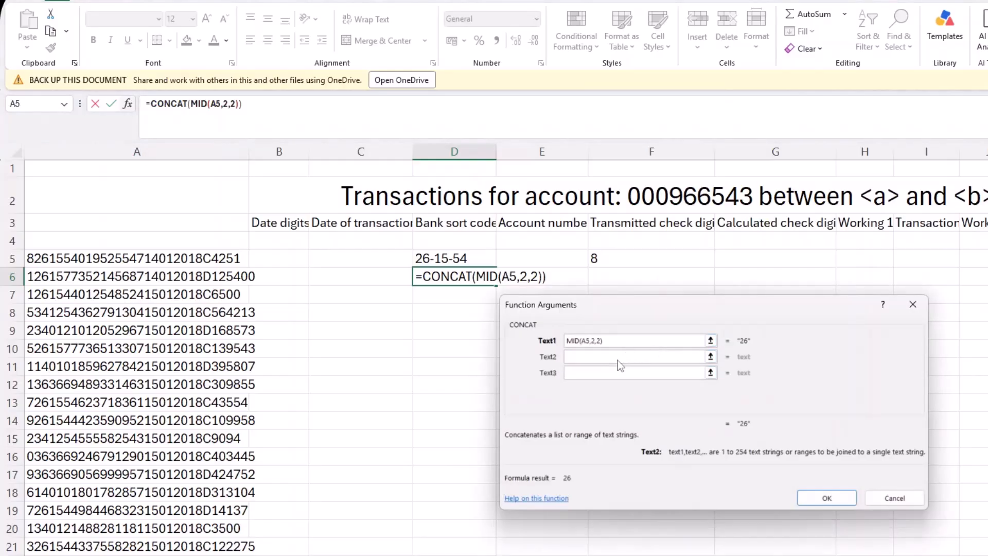
type("-")
left_click(619, 376)
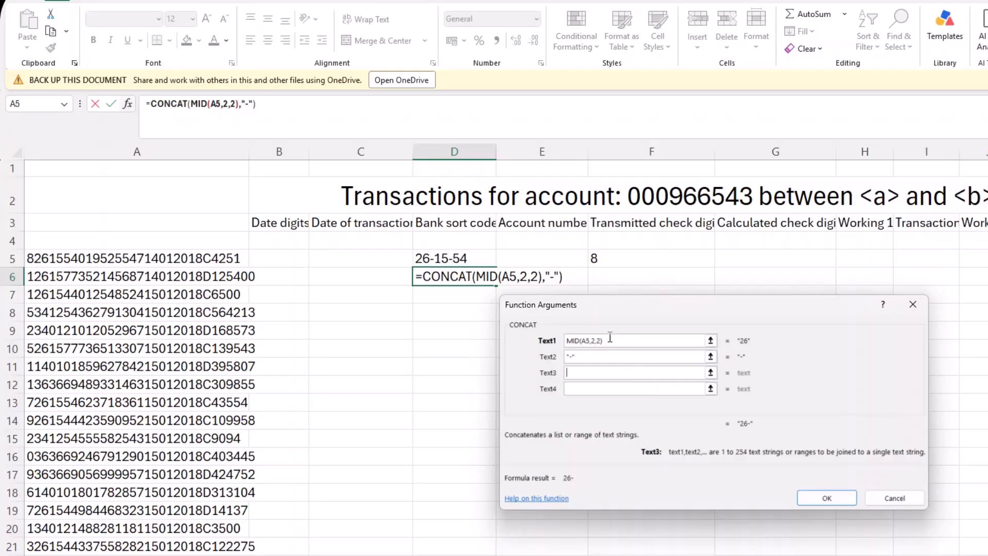
left_click_drag(598, 341, 550, 338)
left_click(578, 372)
key("ctrl+v")
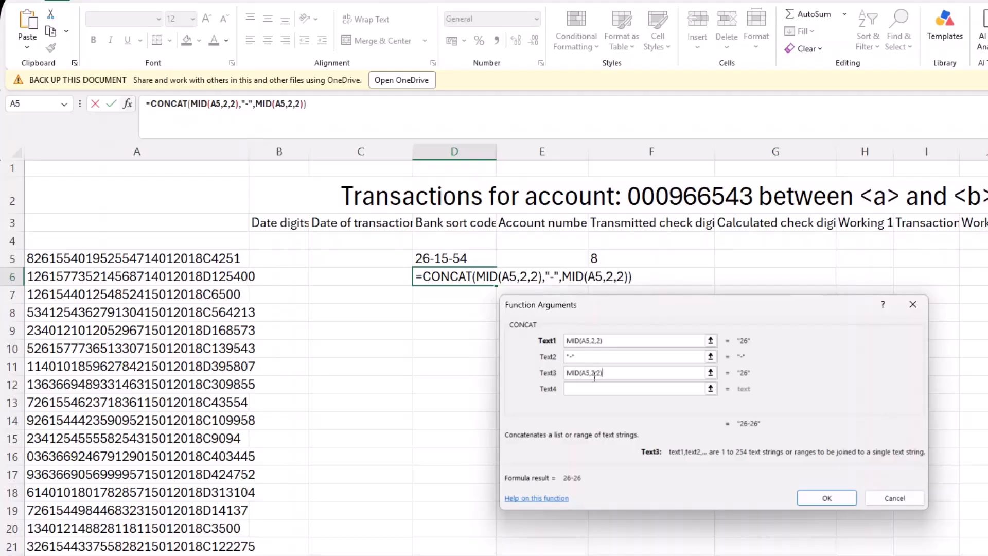
left_click(595, 373)
key("BackSpace")
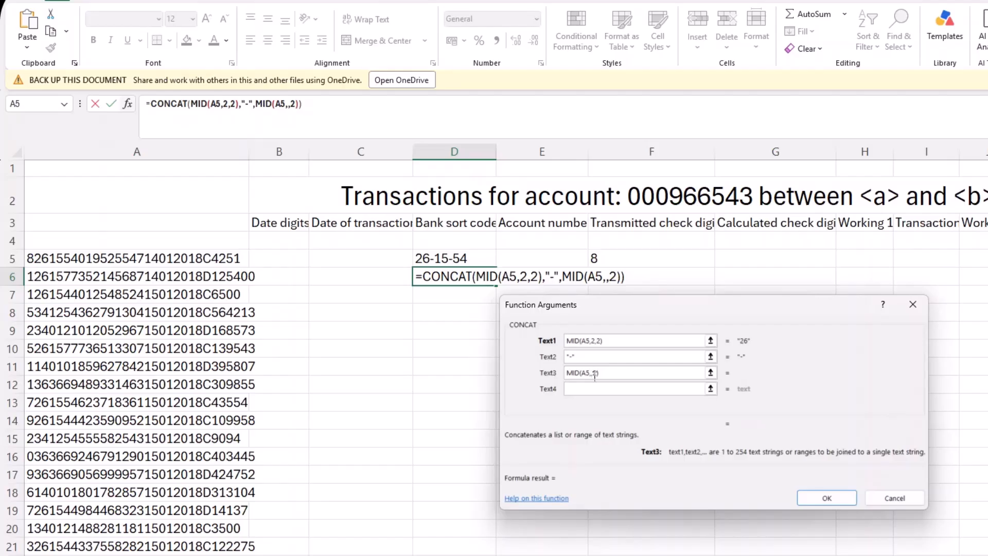
type("4")
Add "-" as the fourth CONCAT argument and MID(A5,6,2) as the fifth, then enter the formula in D6.
left_click(595, 388)
type("-")
left_click(596, 405)
key("ctrl+v")
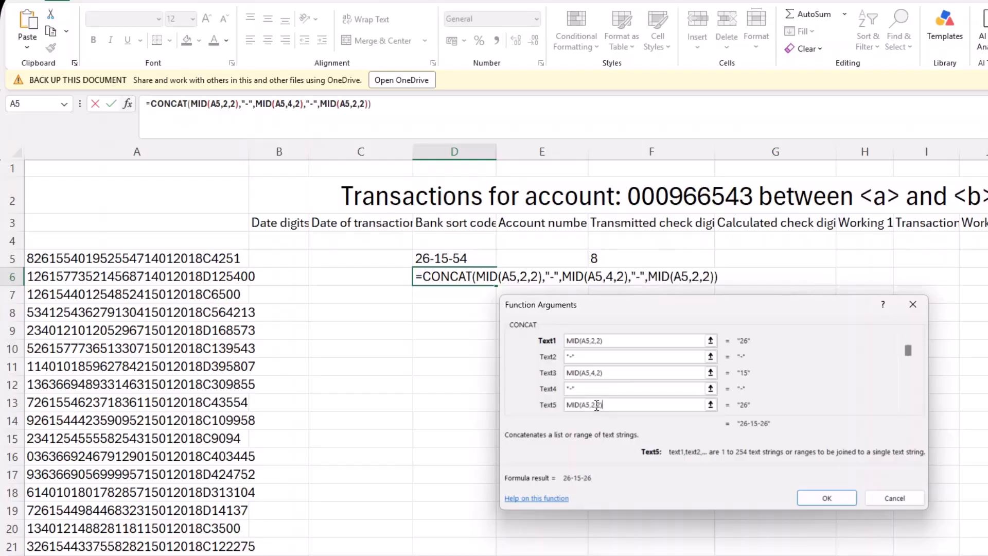
left_click(596, 405)
key("BackSpace")
type("6")
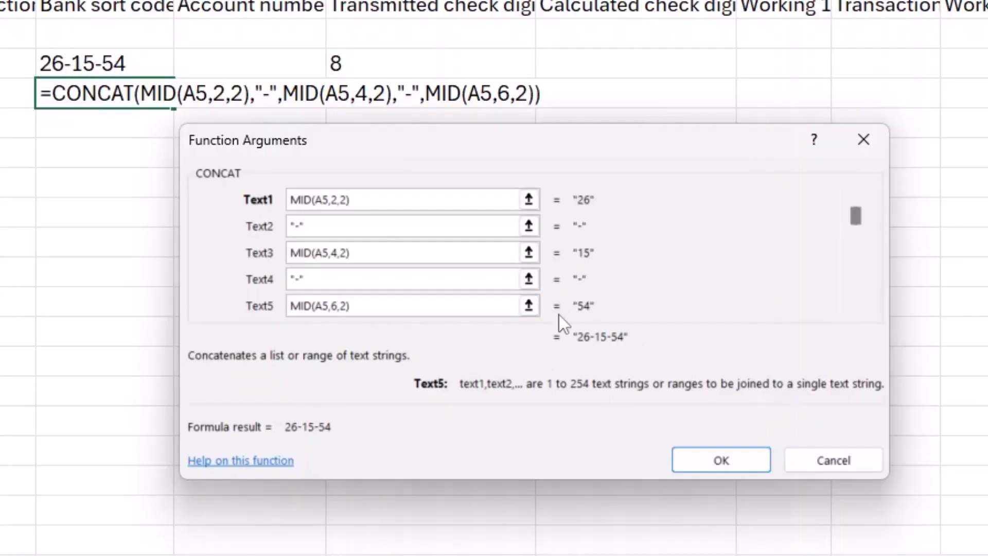
left_click(728, 464)
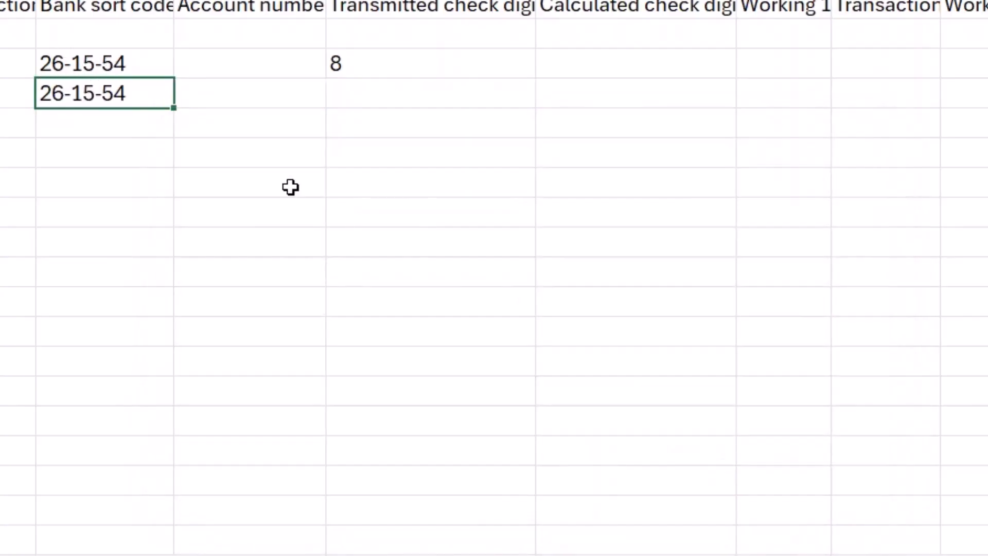
Delete the alternative CONCAT formula from D6.
left_click(138, 67)
left_click(135, 91)
key("Delete")
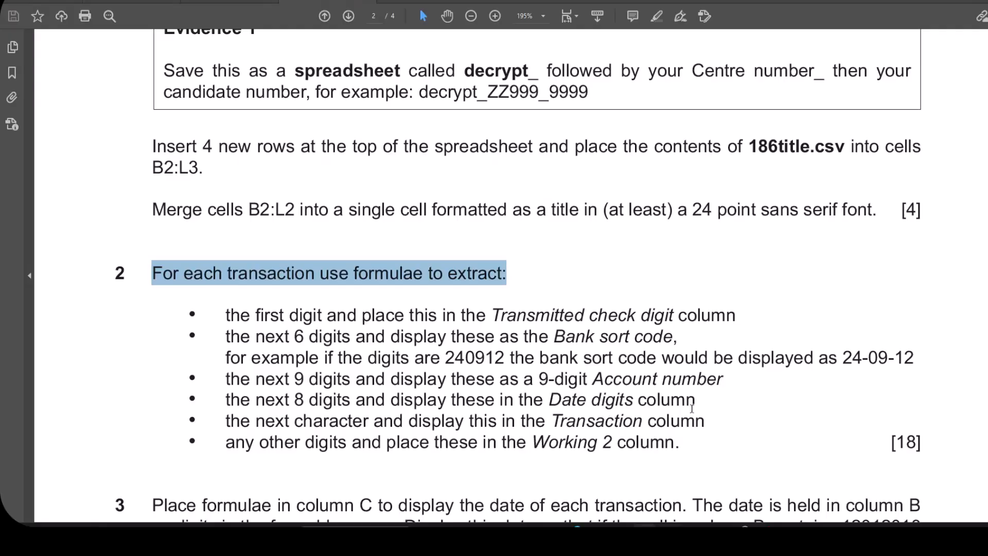
Return to the Decrypt_GH00_1000.xlsx workbook and extract the Account number in E5 with =MID(A5,8,9).
mouse_move(692, 526)
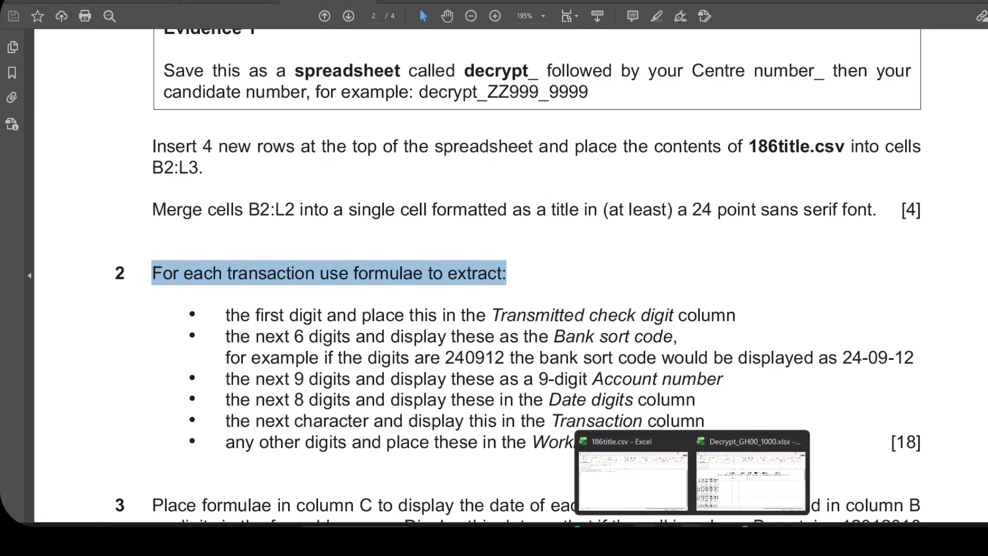
left_click(723, 490)
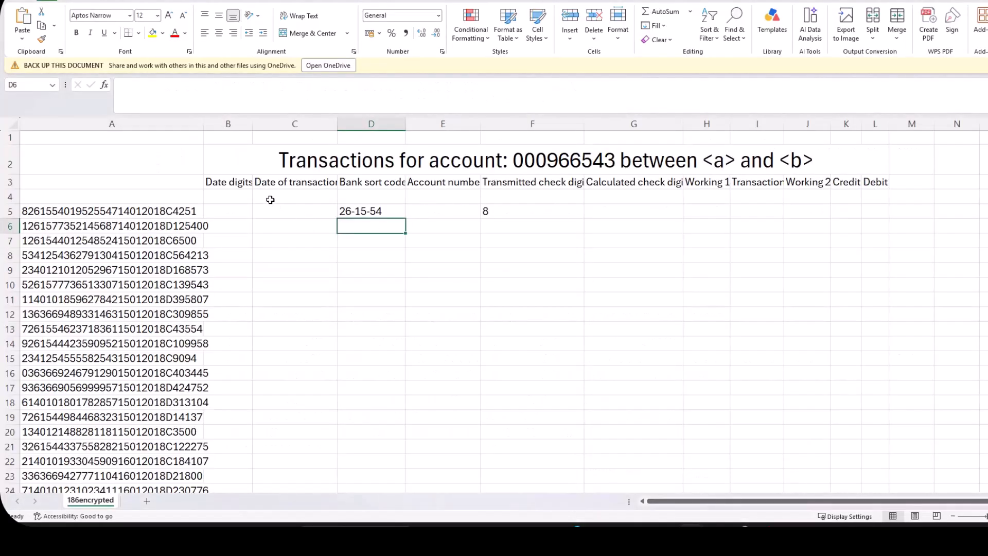
left_click(439, 210)
type("=MID(")
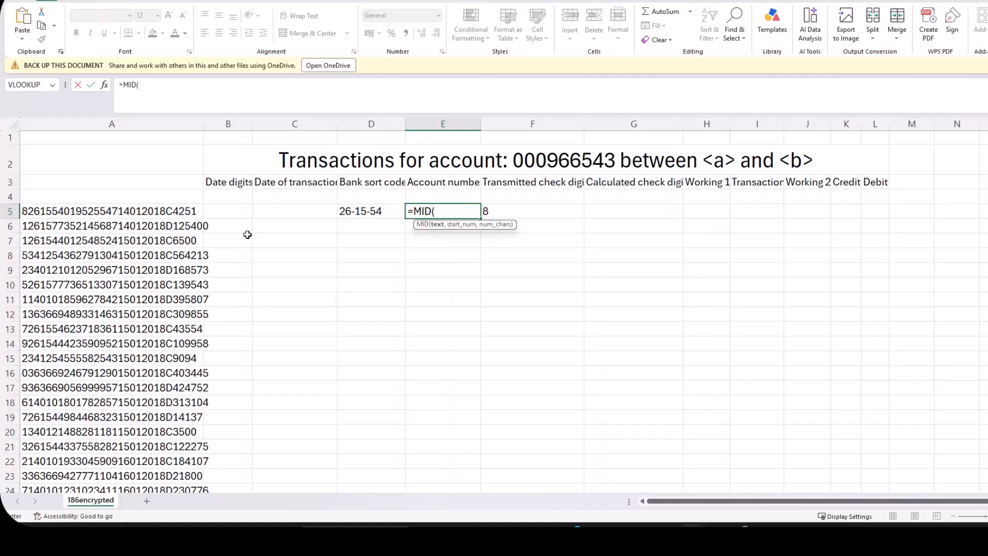
left_click(190, 211)
type(",8,9")
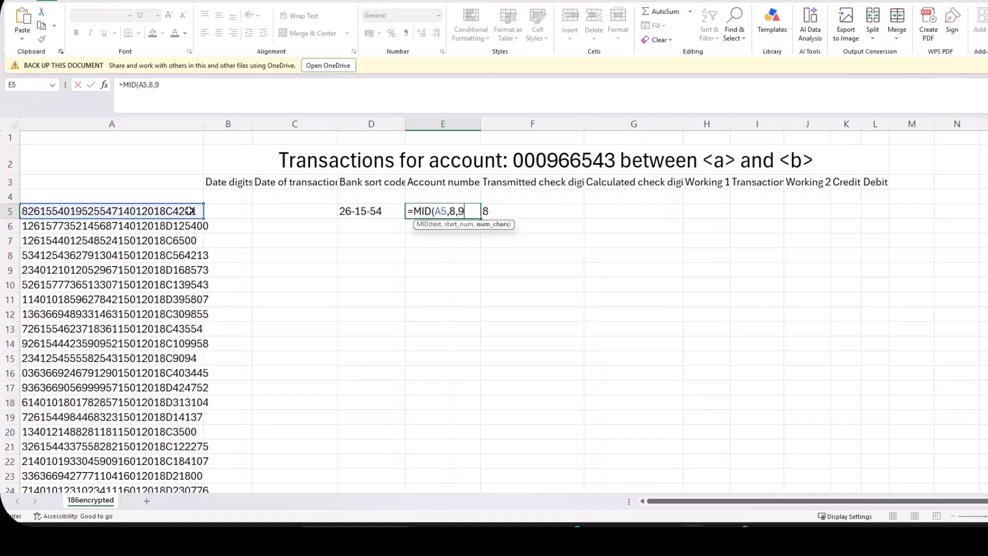
type(")")
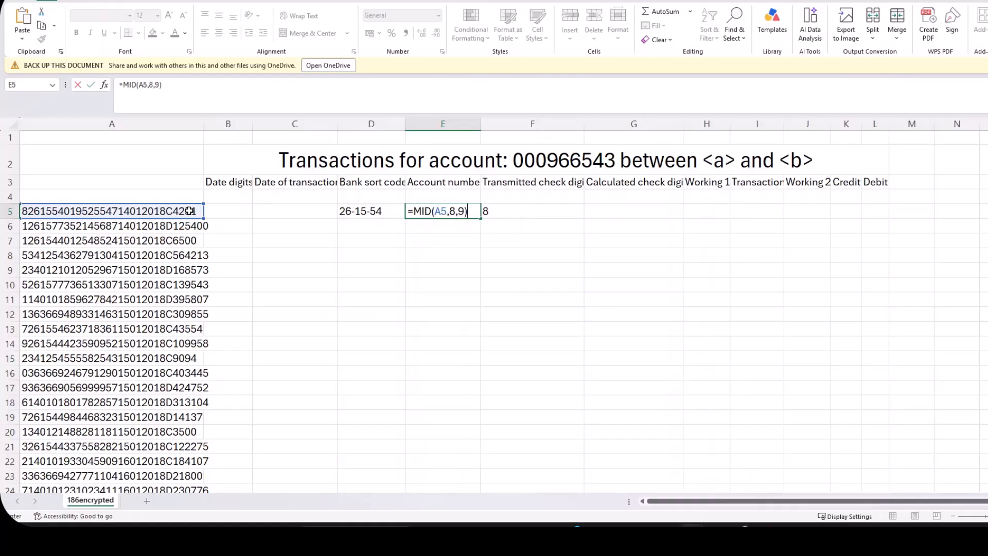
key("Return")
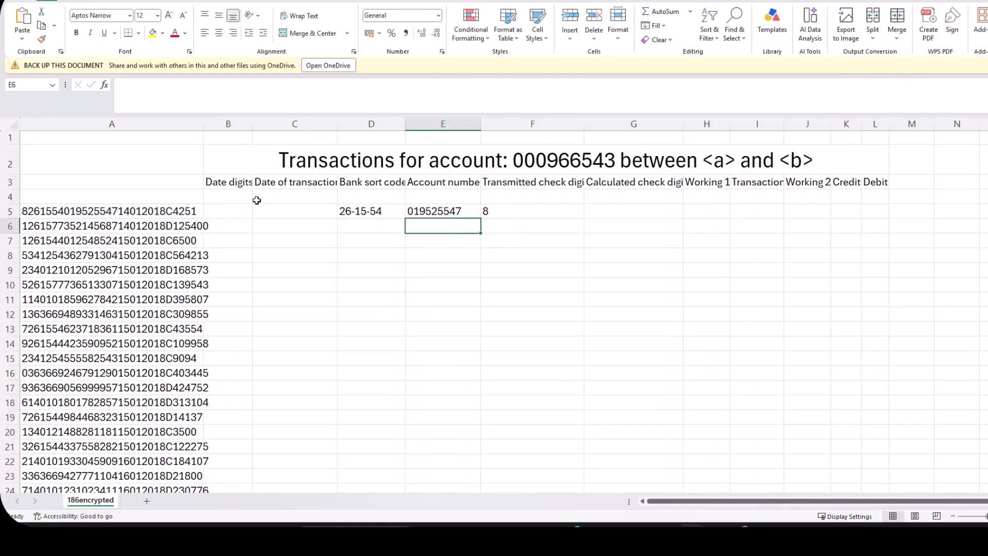
Extract the Date digits in B5 with the formula =MID(A5,17,8).
left_click(229, 207)
type("=mi")
key("Tab")
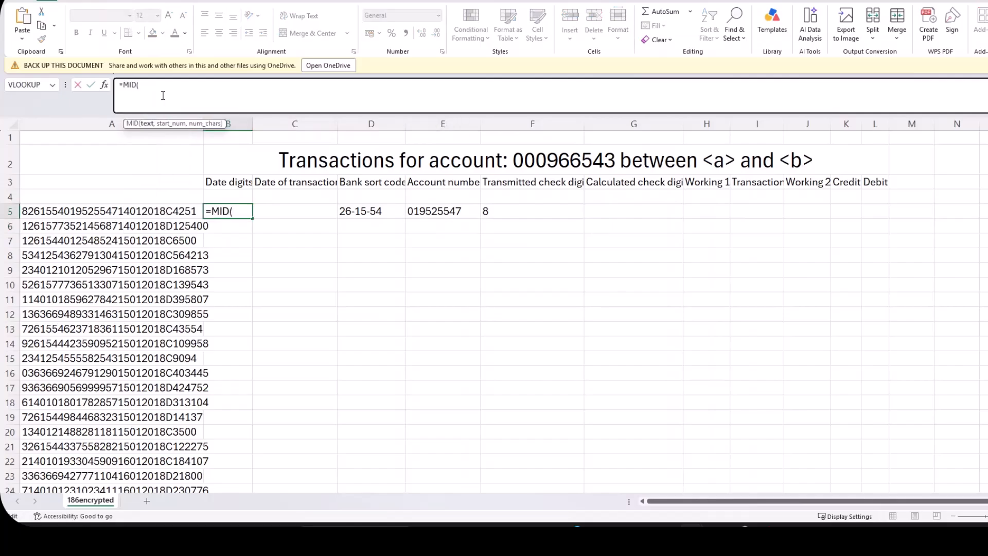
left_click(169, 211)
type(",")
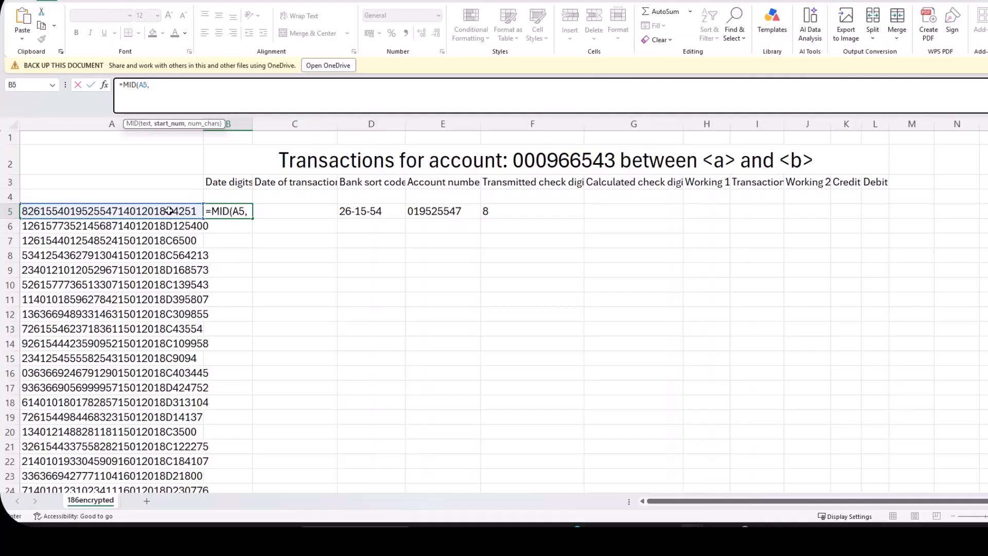
type("17,")
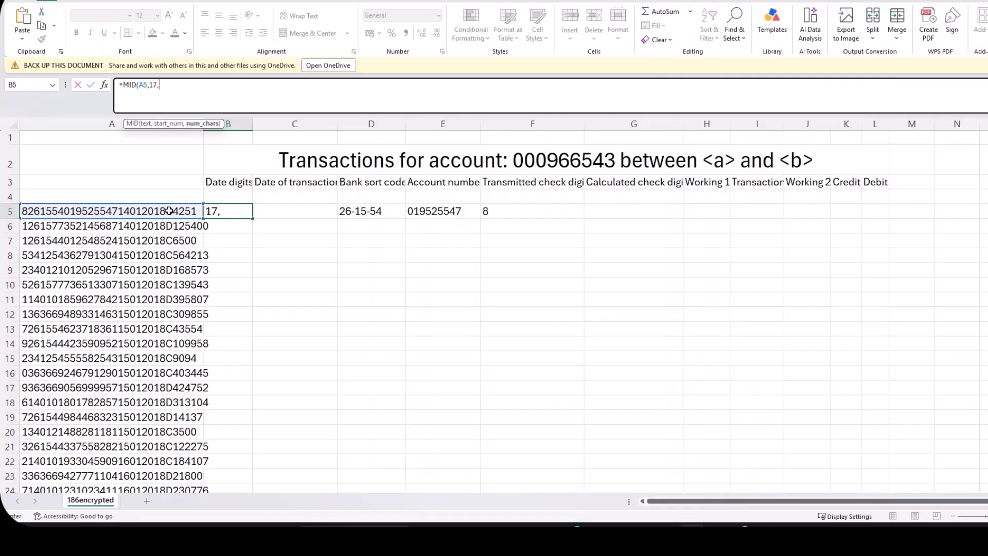
type("8)")
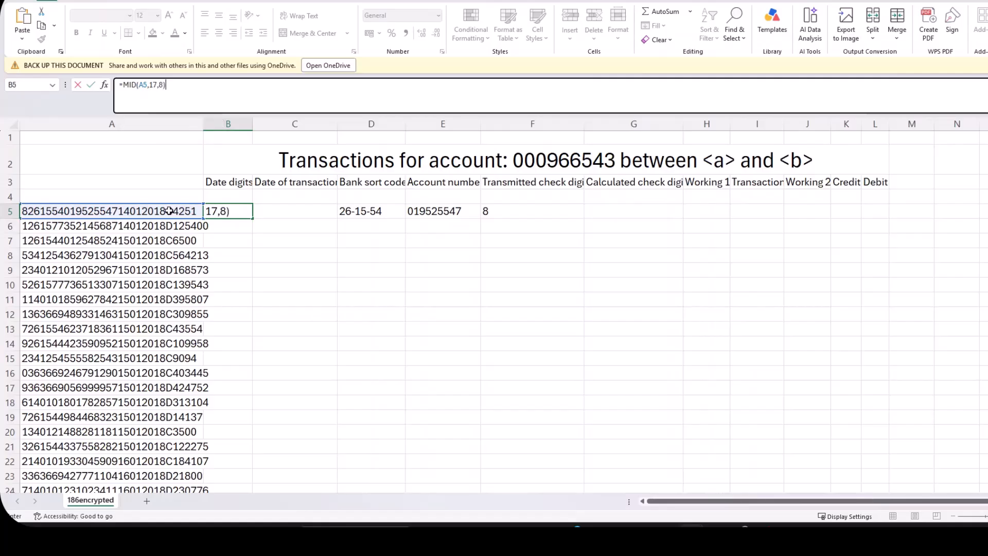
key("Return")
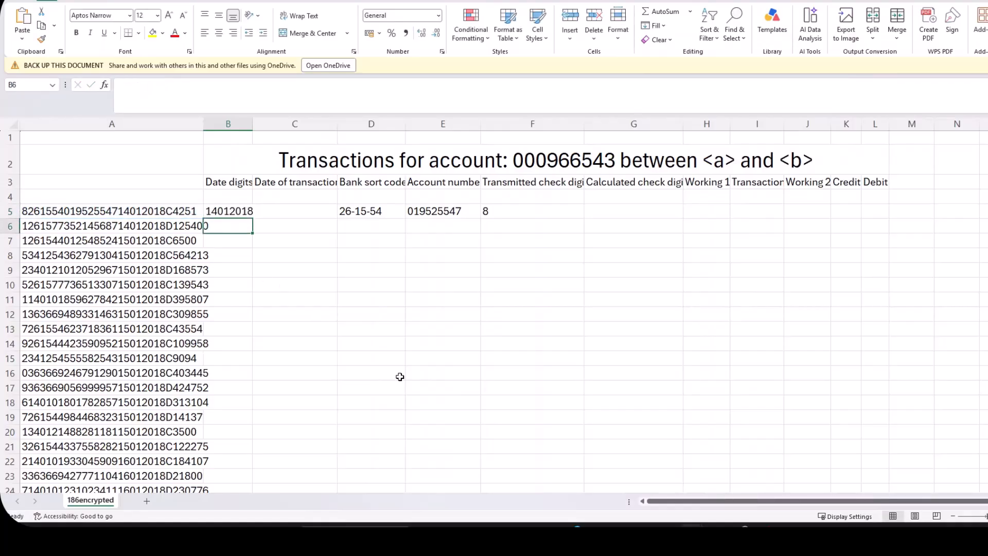
Check the remaining extraction requirements of task 2 in 9626_s18_qp_02.pdf and return to the workbook.
left_click(285, 214)
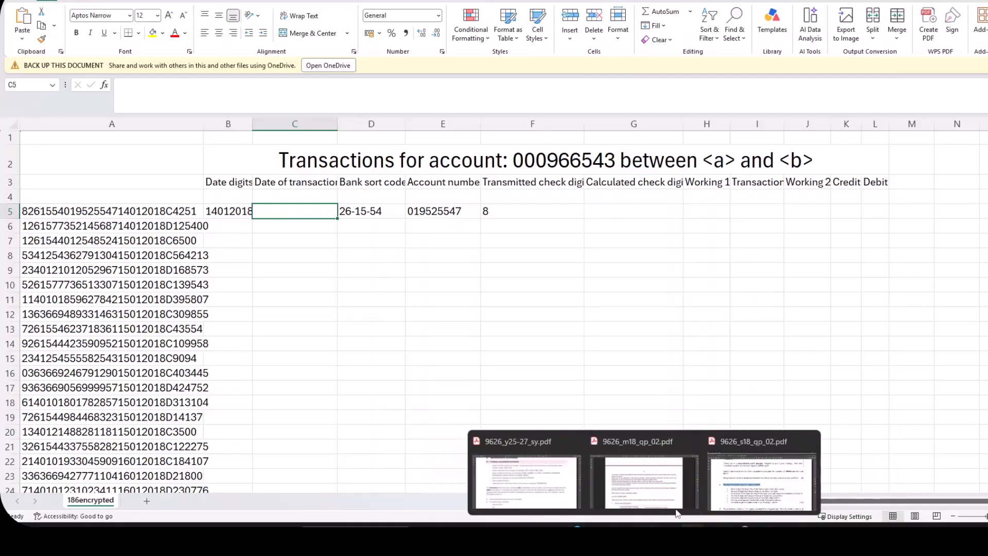
left_click(734, 496)
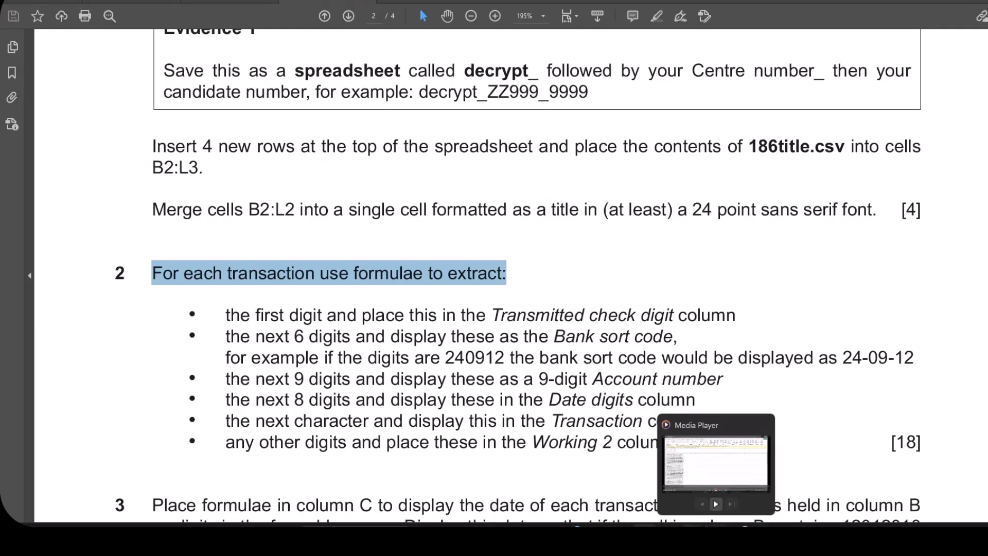
left_click(744, 463)
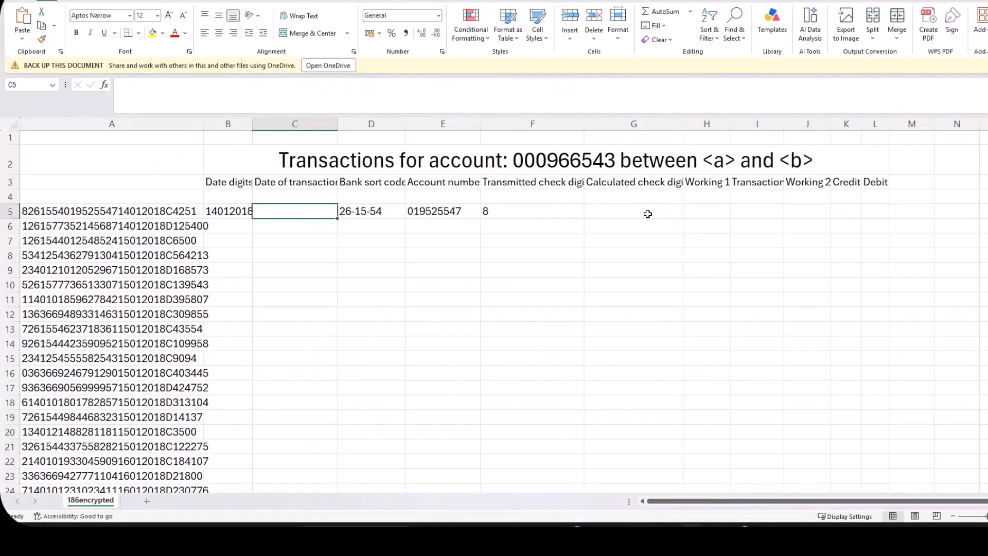
Extract the Transaction character in I5 with the formula =MID(A5,25,1).
left_click(769, 211)
type("=")
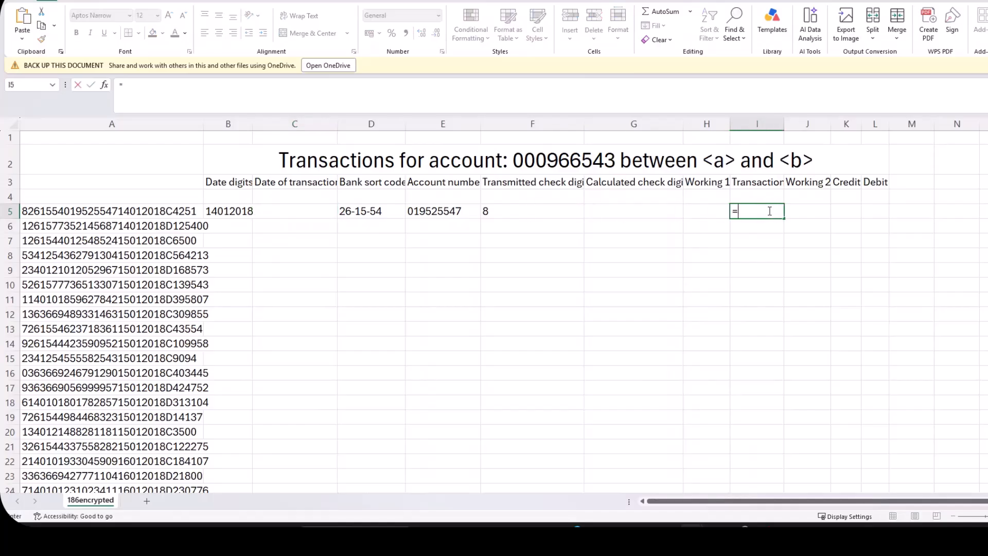
type("mid")
key("Tab")
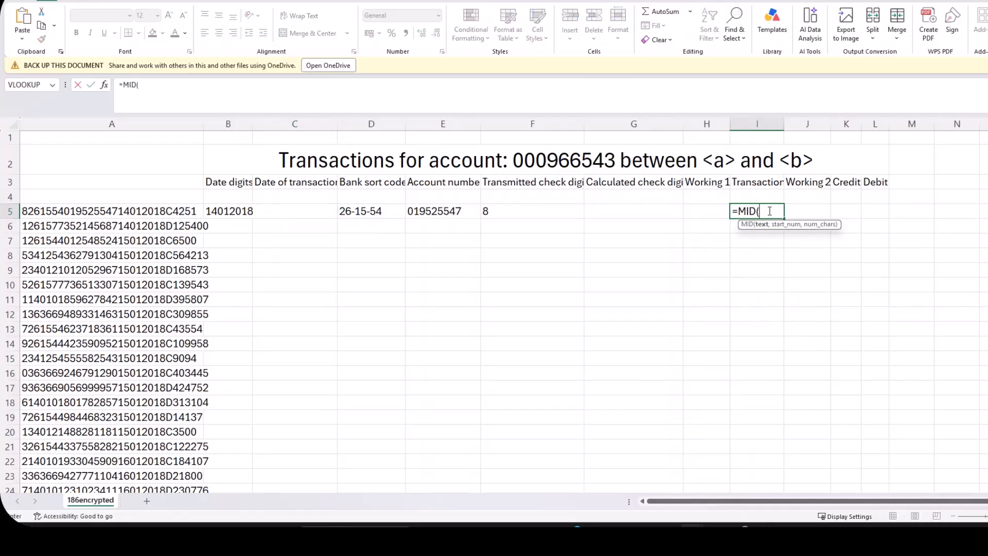
left_click(148, 208)
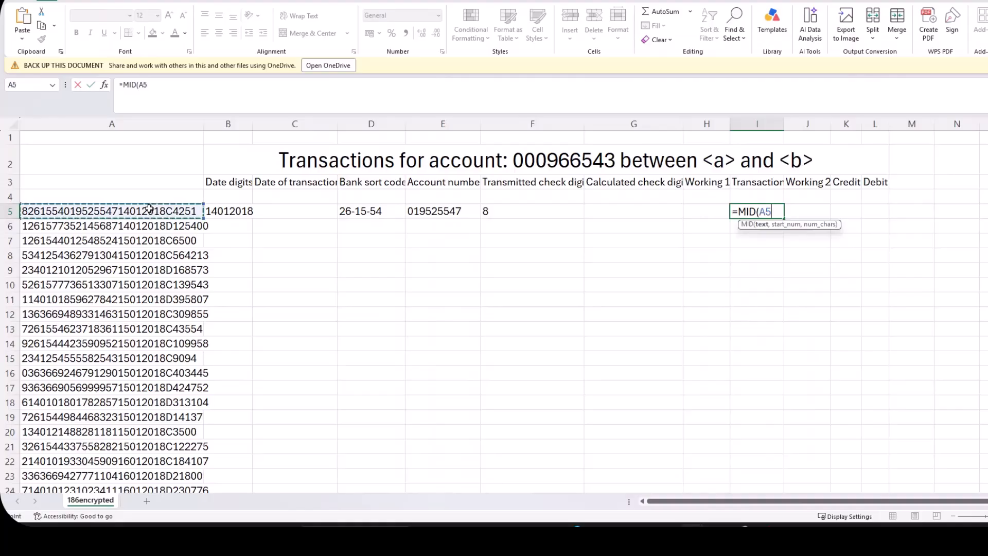
type(",25")
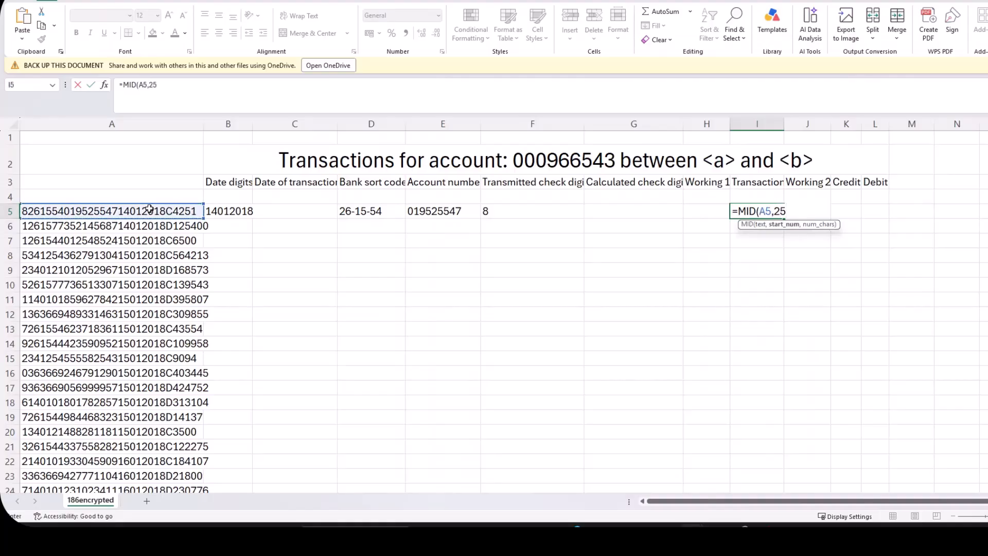
type(",1)")
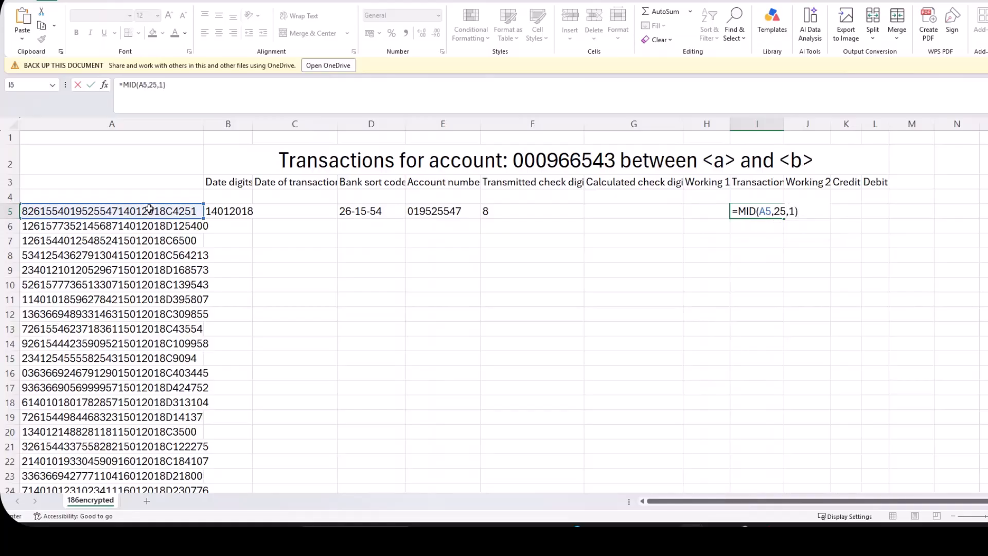
key("Return")
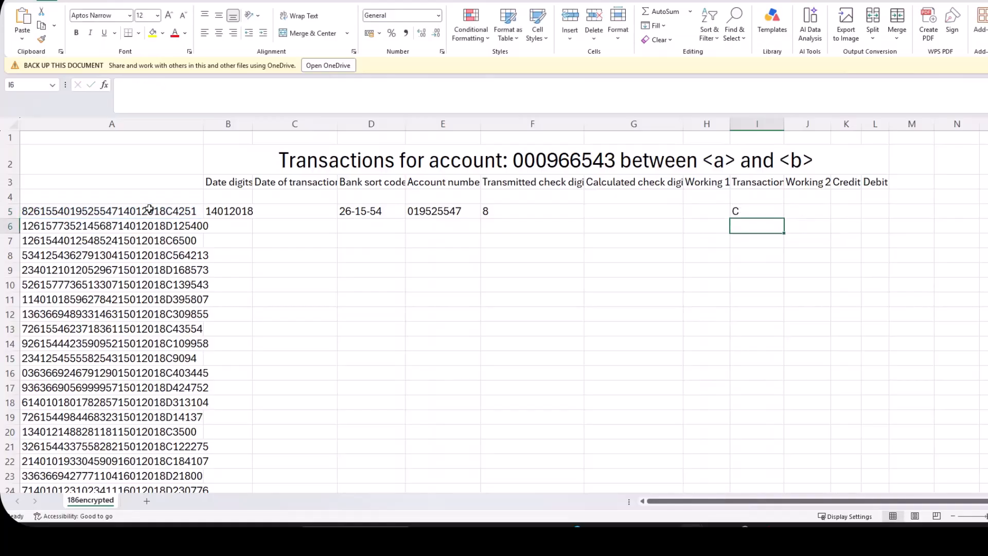
left_click(752, 210)
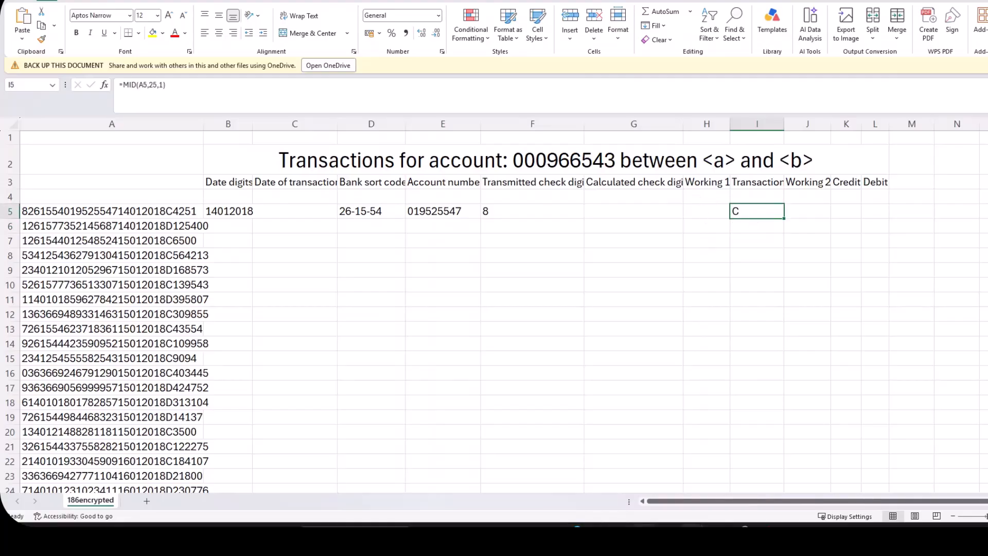
Check the last extraction requirement of task 2 in 9626_s18_qp_02.pdf and return to the Decrypt_GH00_1000.xlsx workbook.
mouse_move(644, 524)
left_click(731, 481)
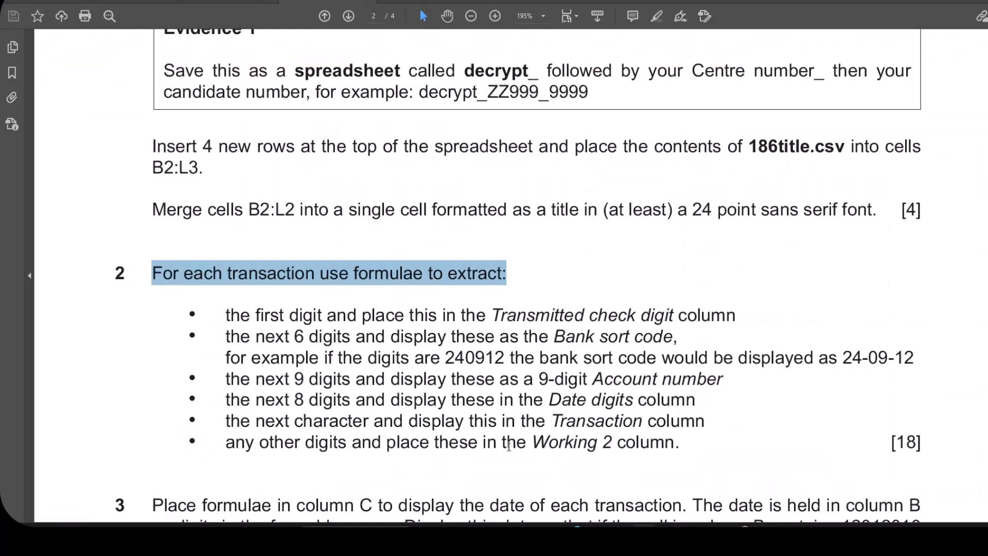
mouse_move(691, 523)
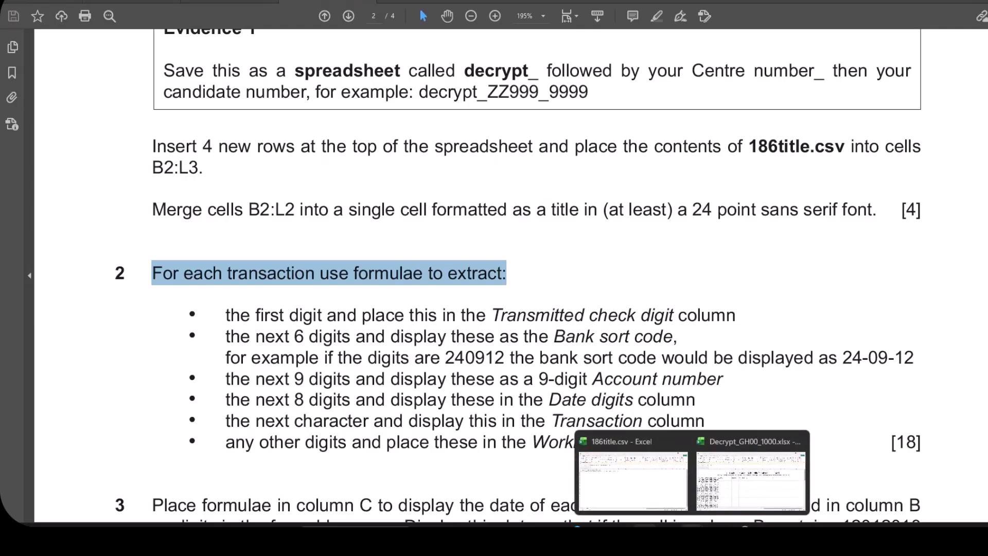
left_click(751, 475)
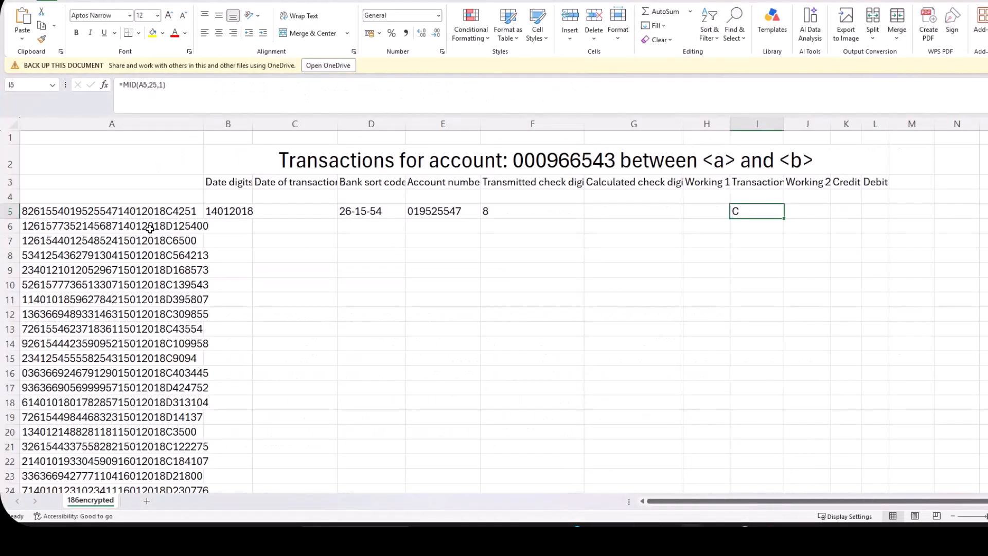
Widen column A to fit the encrypted codes and examine how many digits follow the transaction letter in A5 to A11.
left_click_drag(203, 123, 221, 123)
left_click(181, 211)
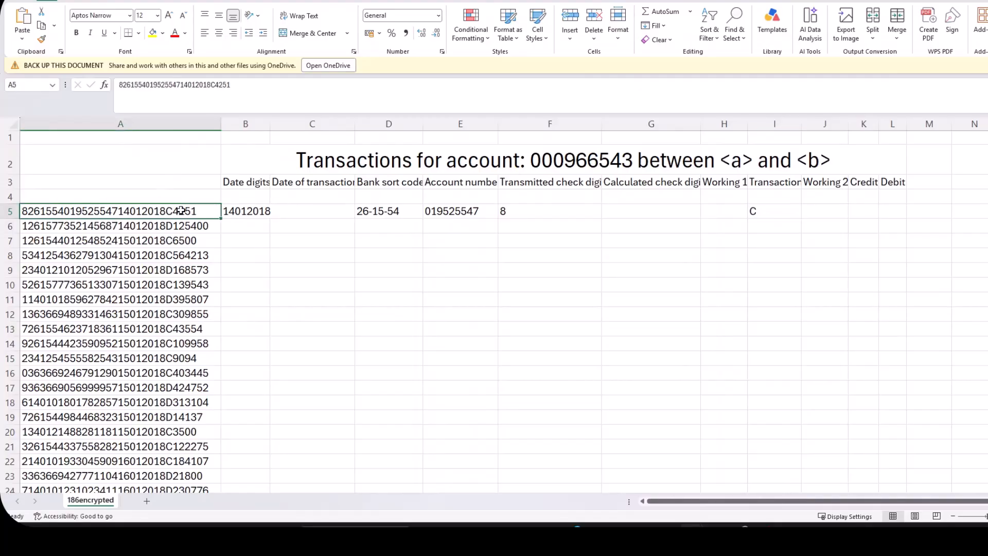
left_click(181, 227)
left_click(180, 244)
left_click(183, 255)
left_click(194, 265)
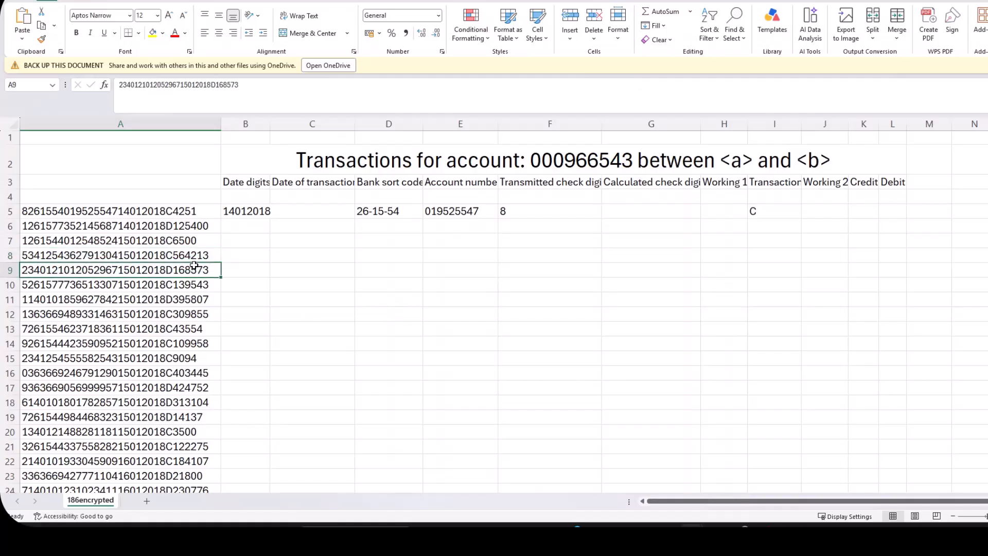
left_click(193, 283)
left_click(194, 296)
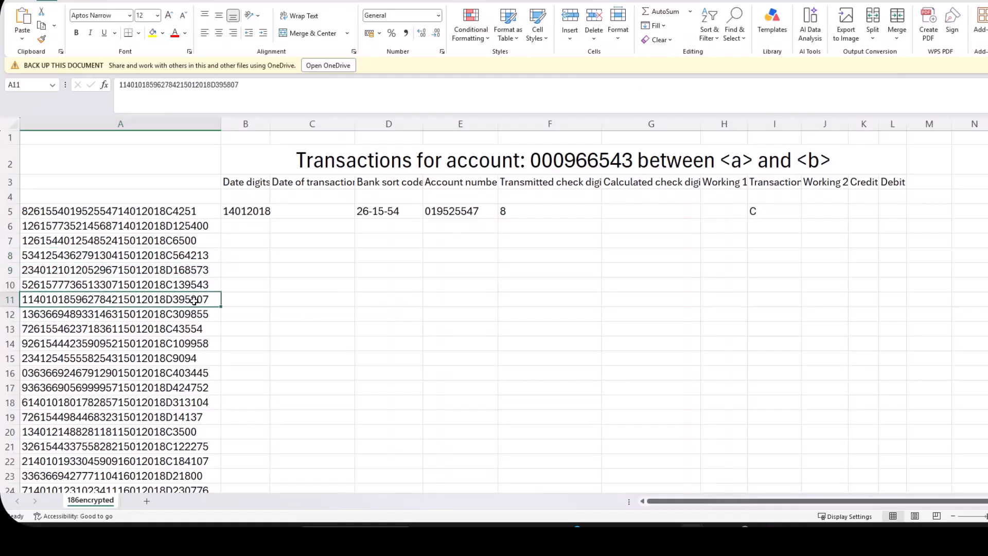
left_click(171, 226)
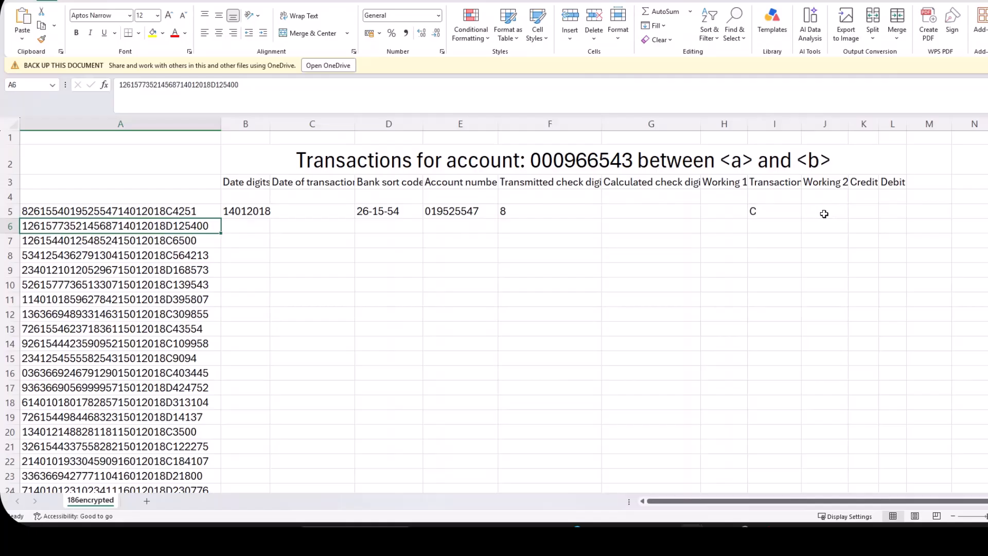
Re-read the Working 2 column requirement in the exam paper PDF and switch back to the workbook.
mouse_move(659, 525)
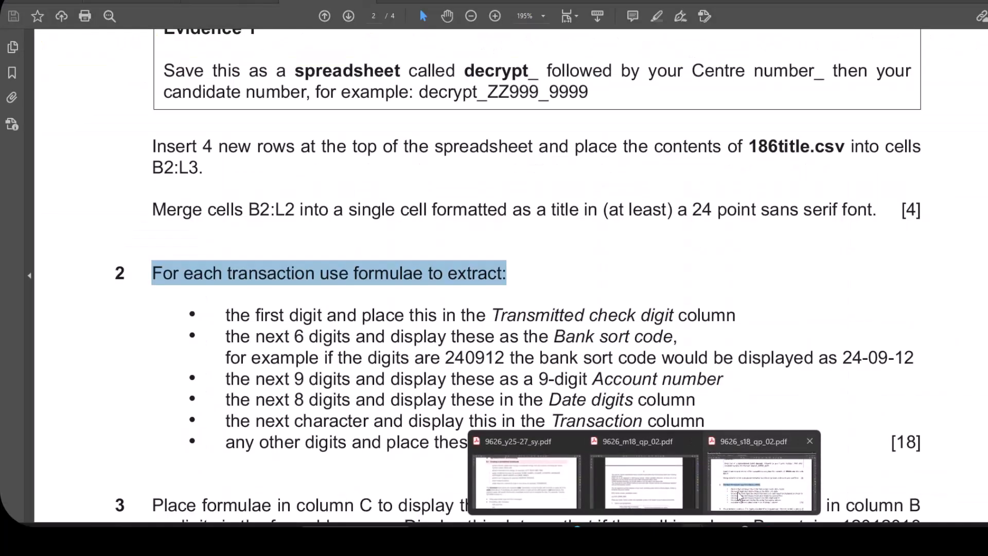
left_click(739, 496)
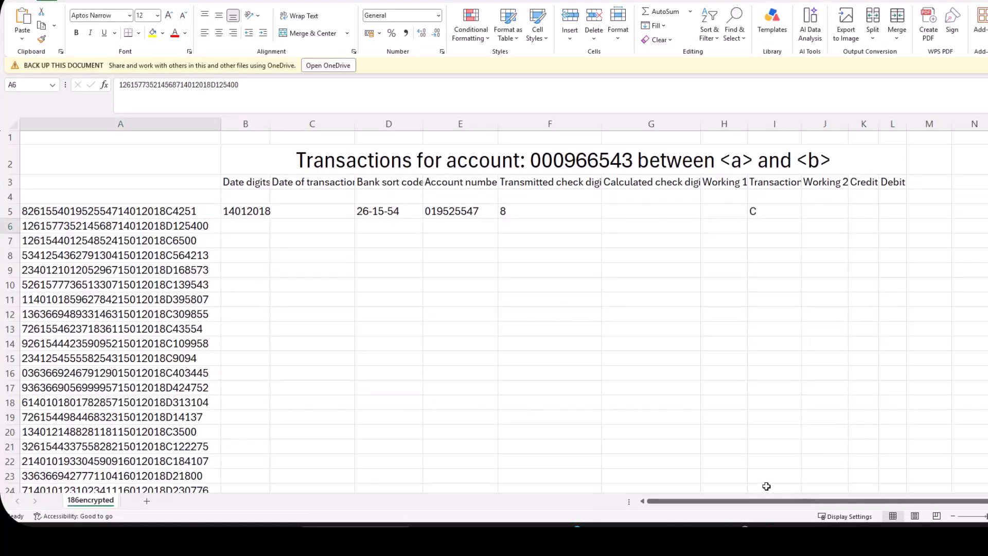
left_click(770, 489)
Extract the remaining digits into the Working 2 column in J5 with the formula =MID(A5,26,LEN(A5)-25).
left_click(835, 213)
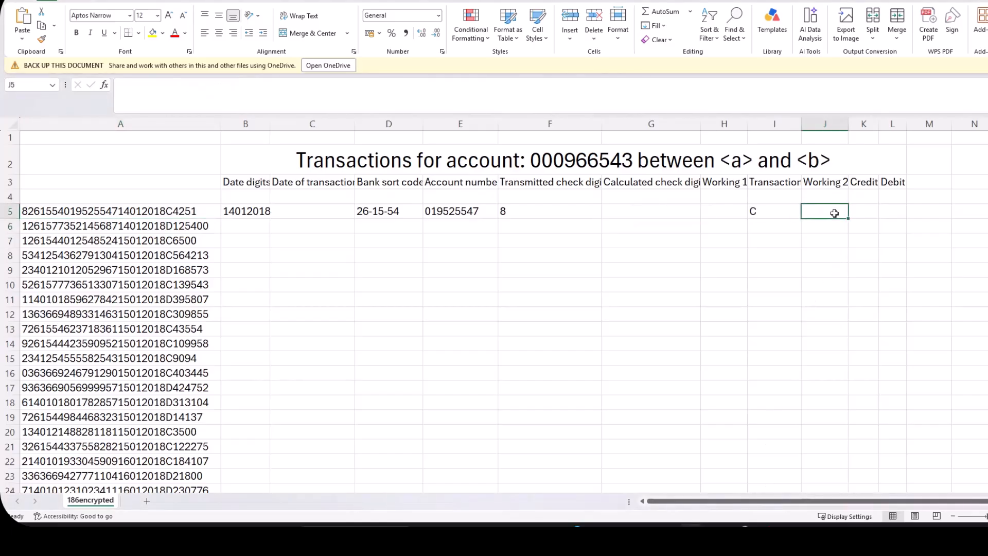
type("=mi")
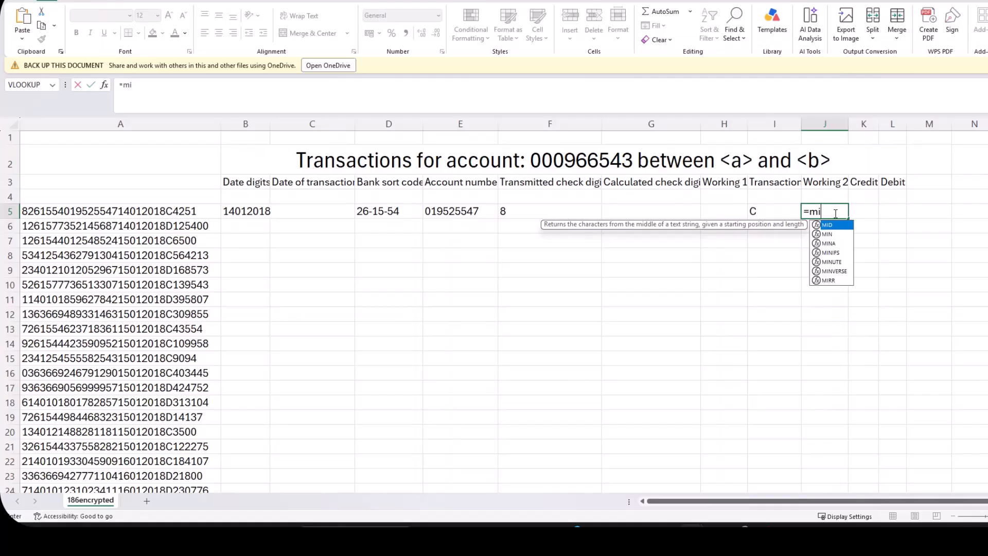
key("Tab")
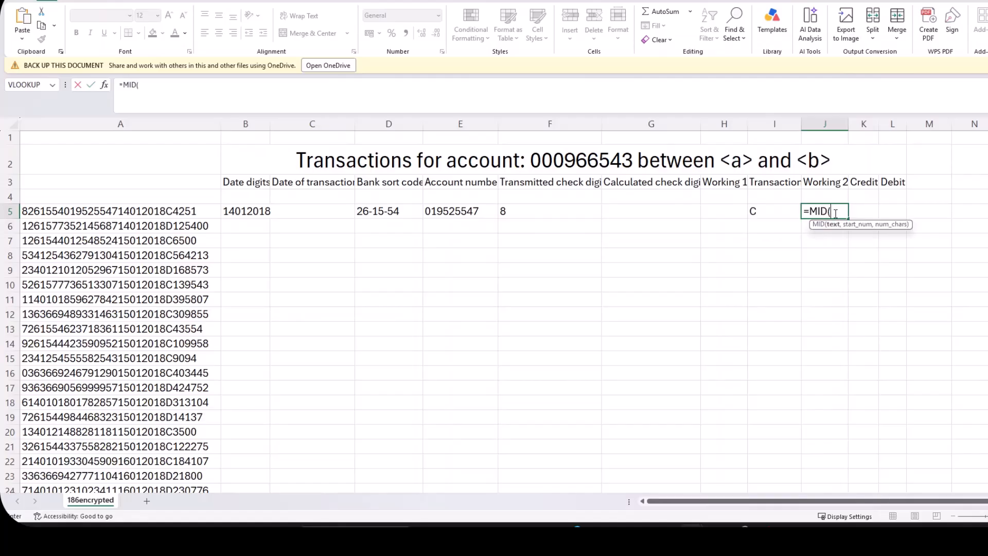
left_click(187, 212)
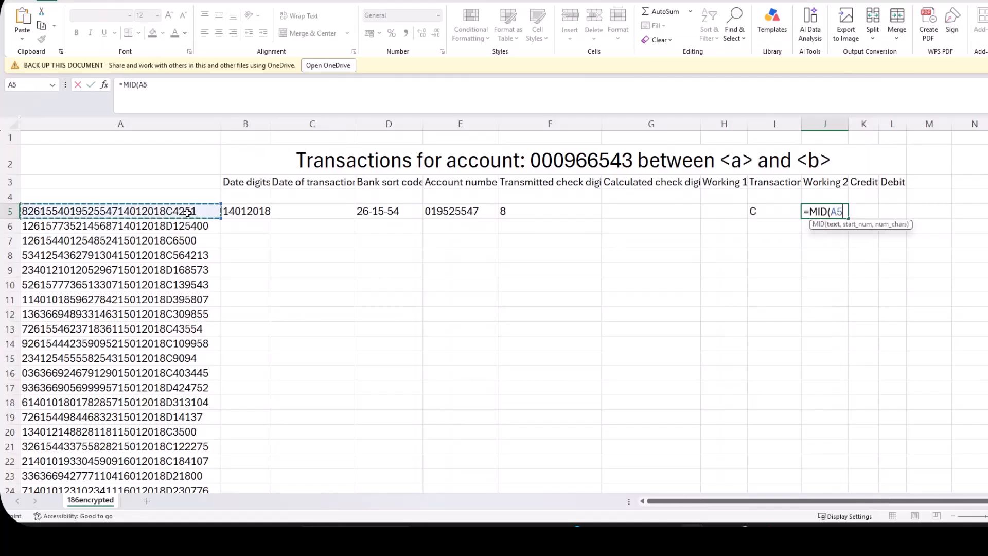
type(",")
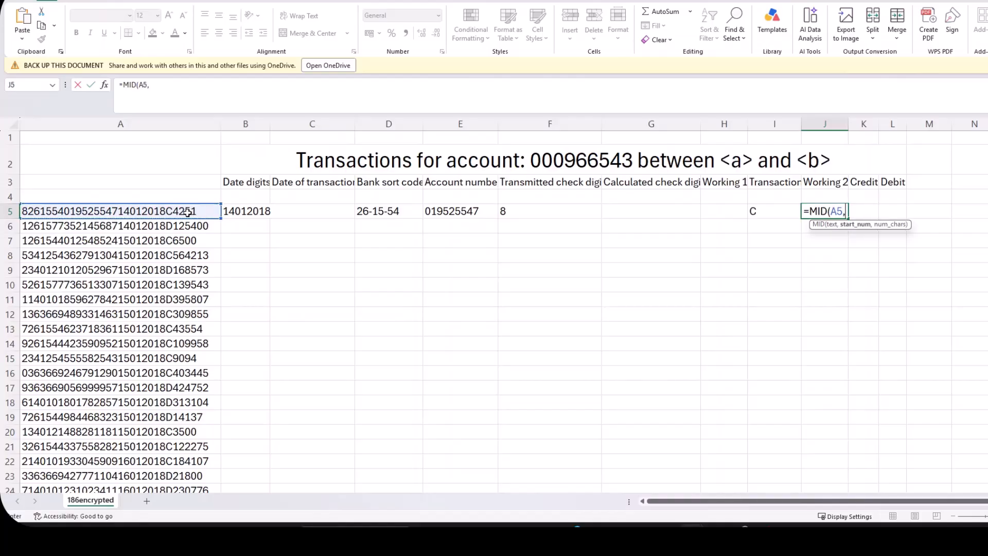
type("26,L")
key("BackSpace")
type("L")
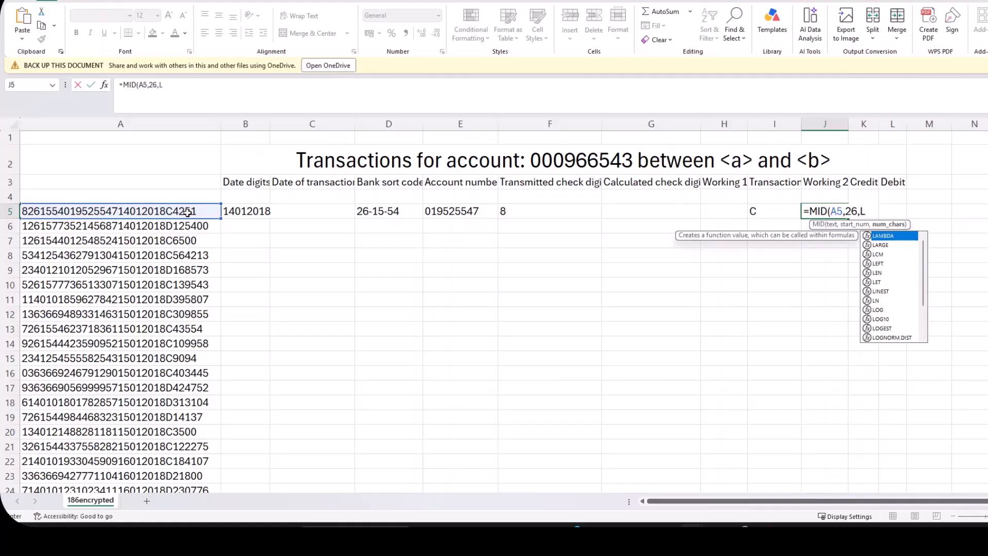
type("e")
key("Down")
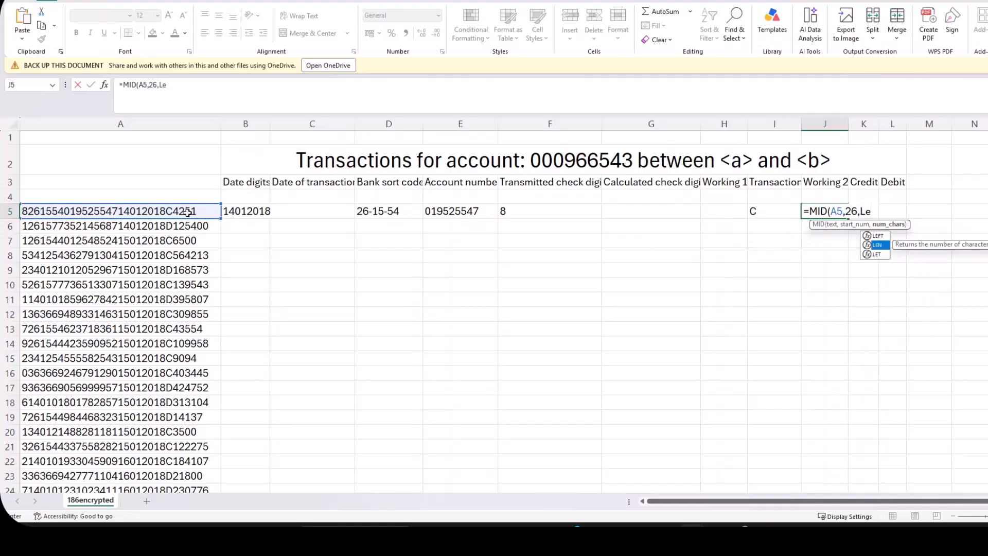
key("Tab")
left_click(80, 211)
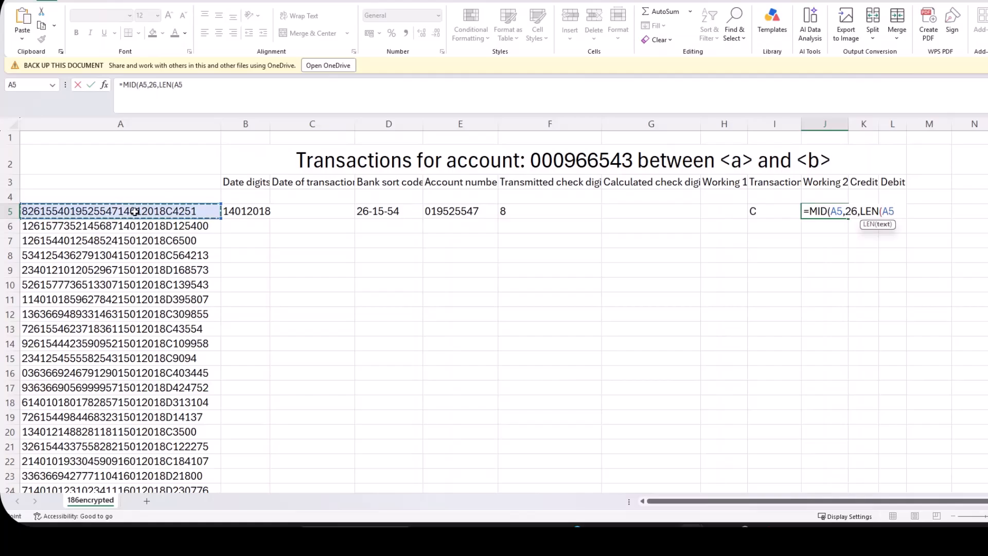
type(")")
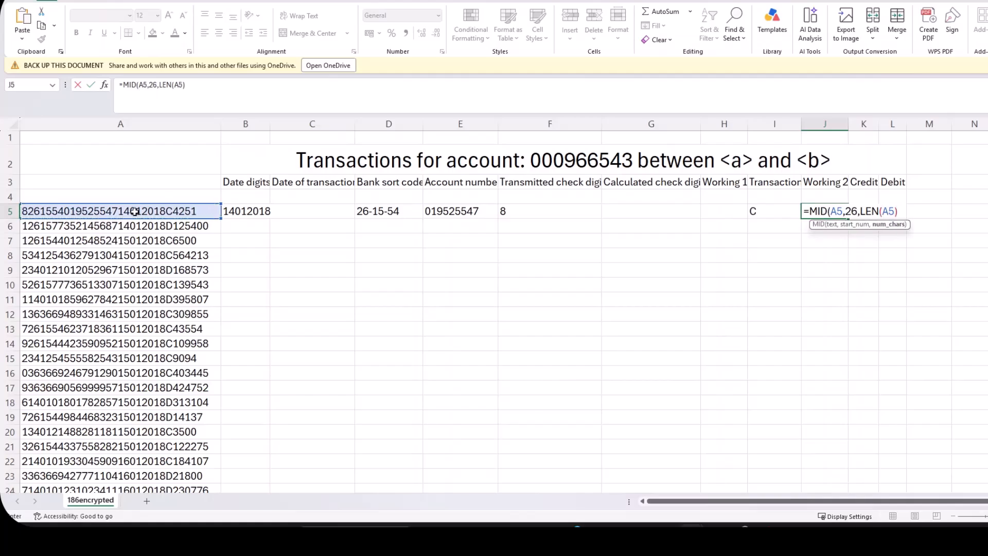
type("-25")
type(")")
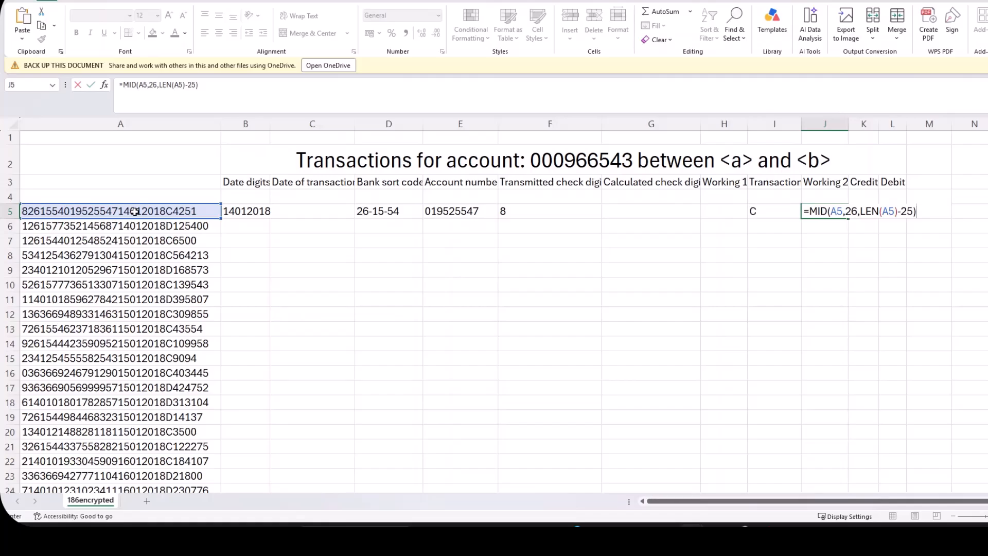
key("Return")
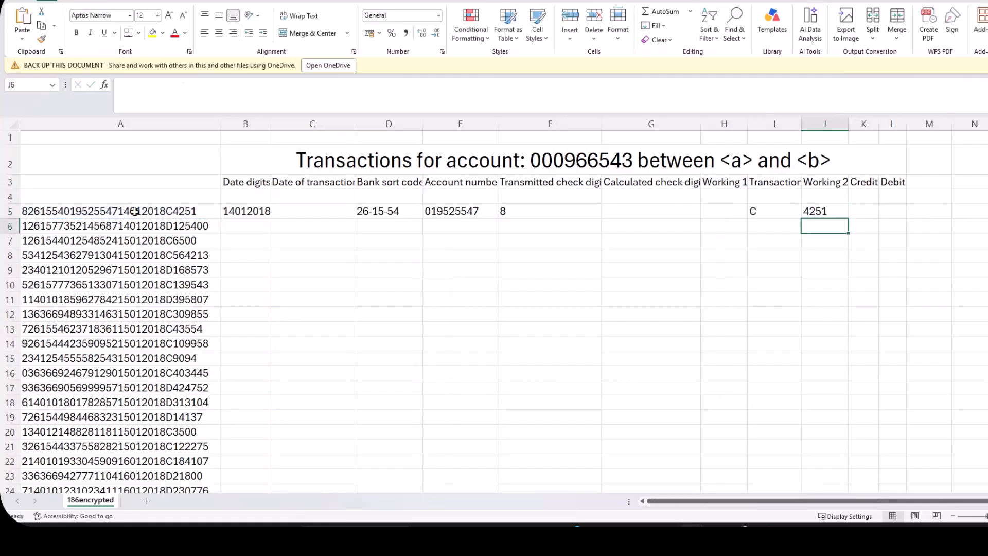
left_click(818, 213)
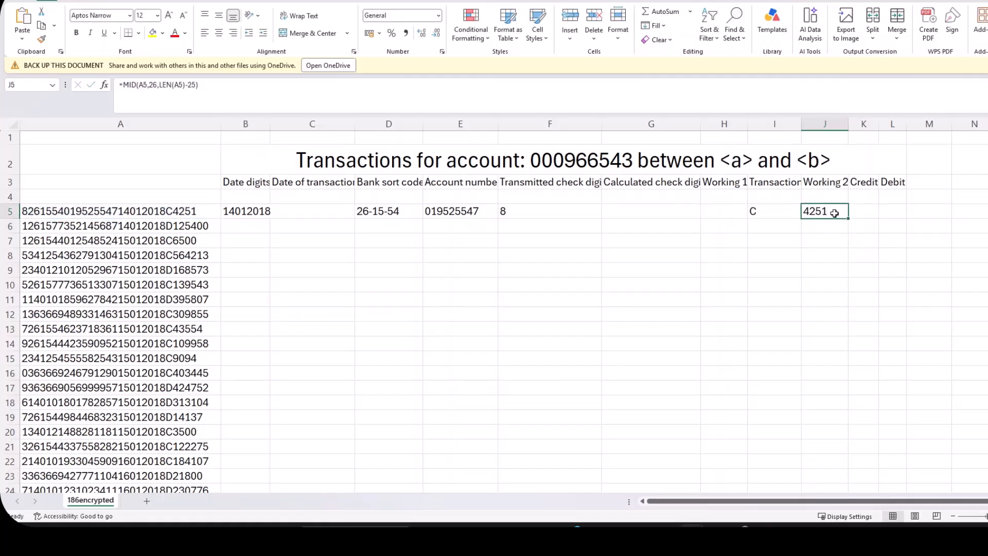
Read task 3 on displaying the transaction date in 9626_s18_qp_02.pdf and return to the Decrypt_GH00_1000.xlsx workbook.
left_click(669, 536)
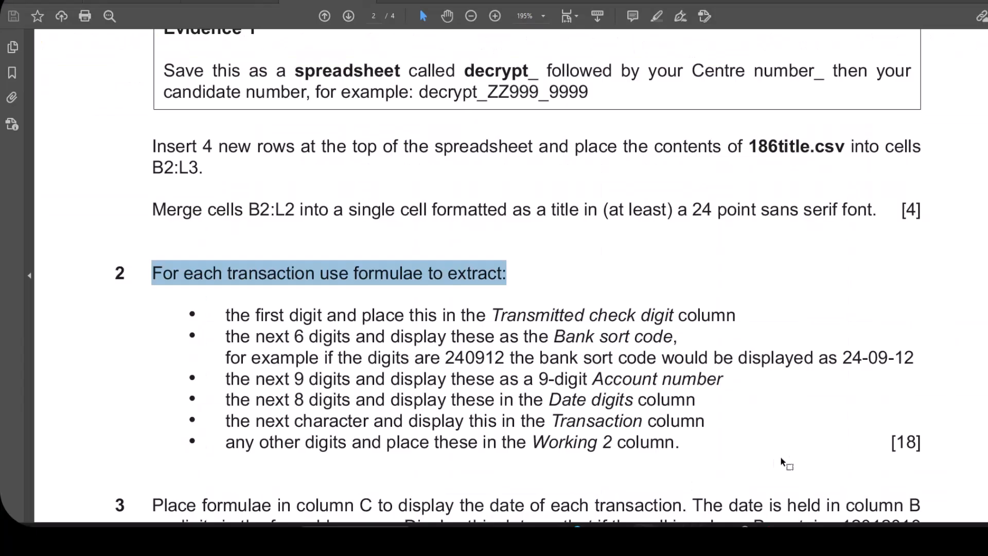
scroll(688, 387, "down", 4)
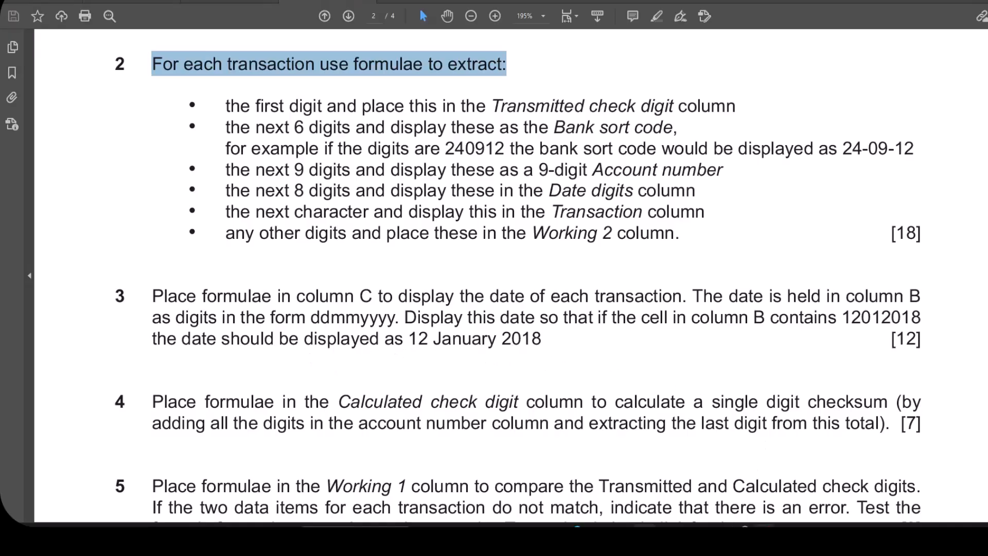
mouse_move(692, 525)
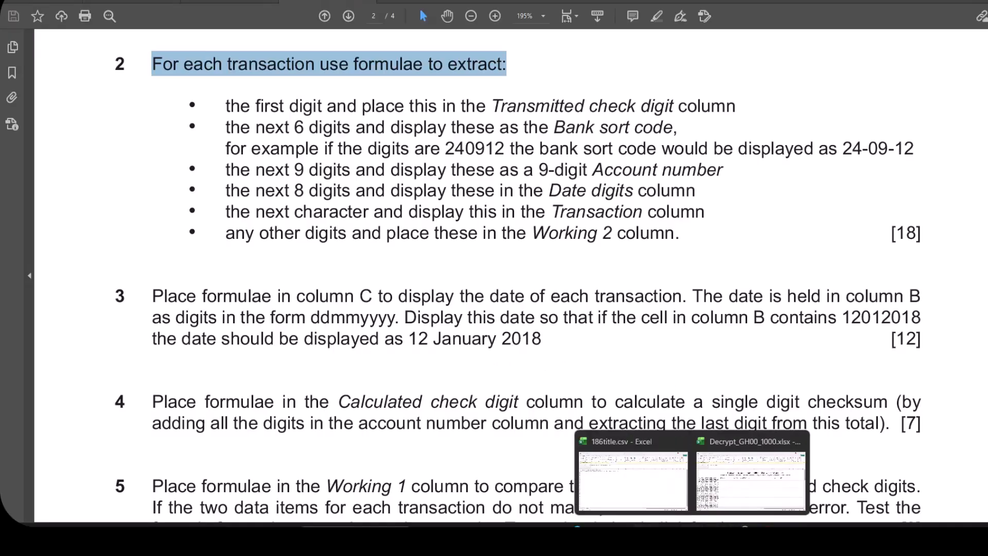
left_click(746, 490)
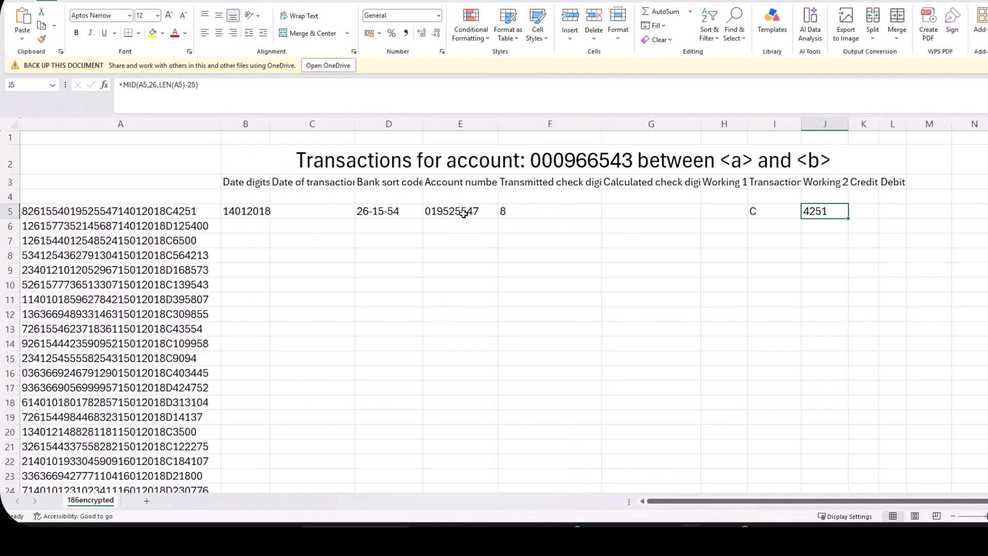
Start a DATE formula in C5, the first Date of transaction cell, and open its function arguments.
left_click(243, 213)
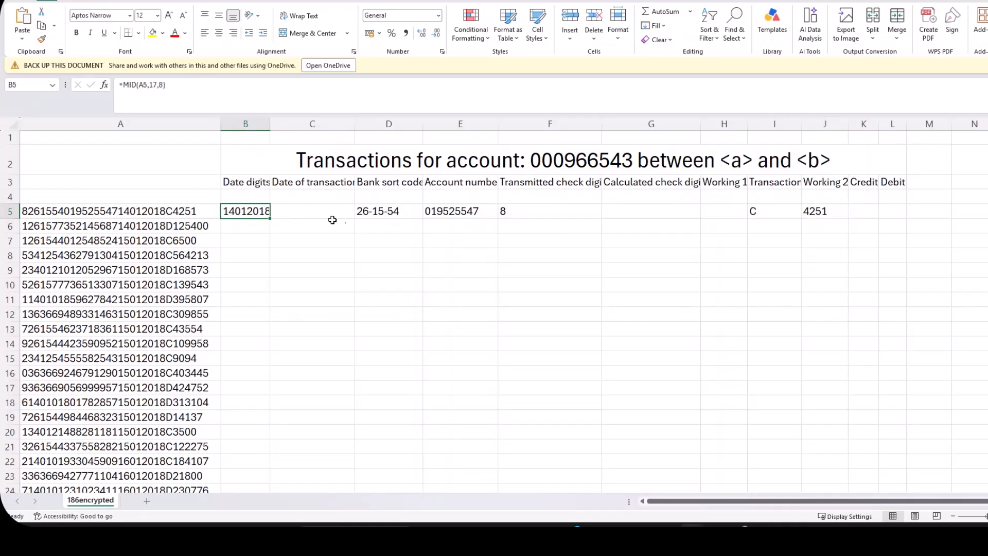
left_click(302, 213)
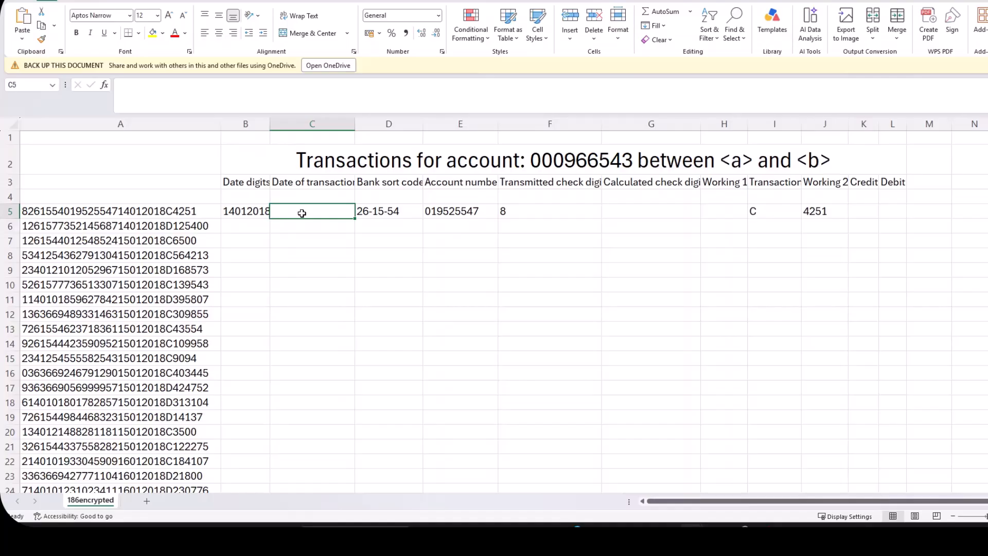
type("=dat")
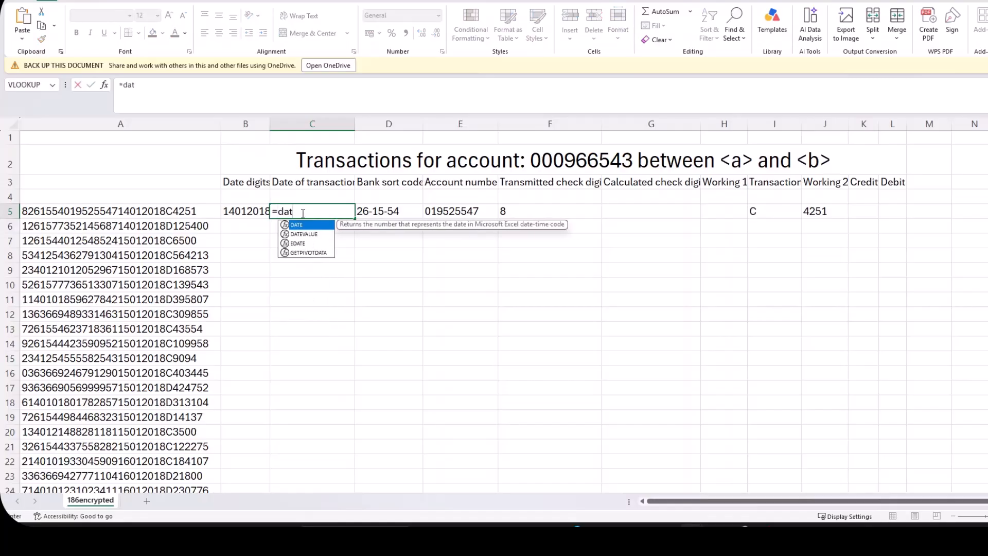
key("Tab")
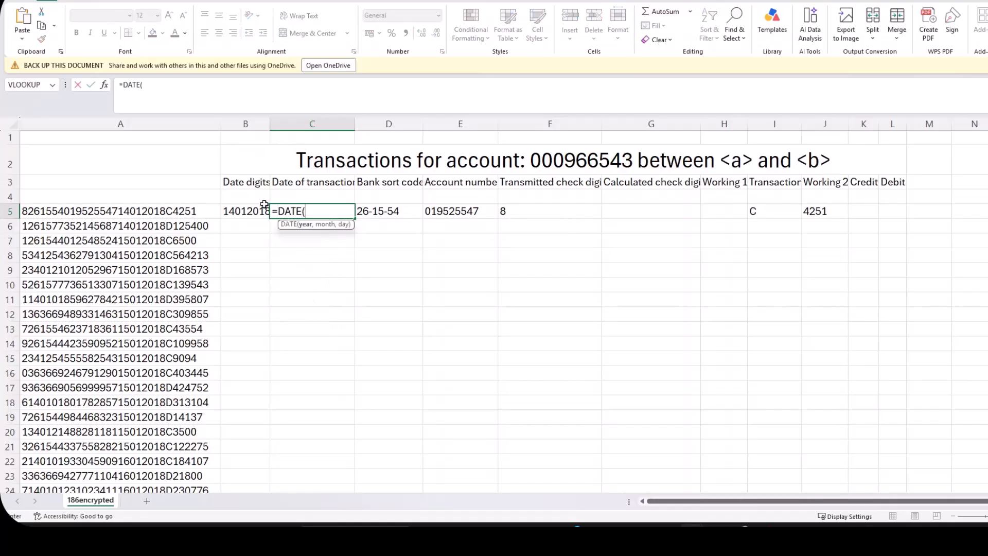
left_click(104, 85)
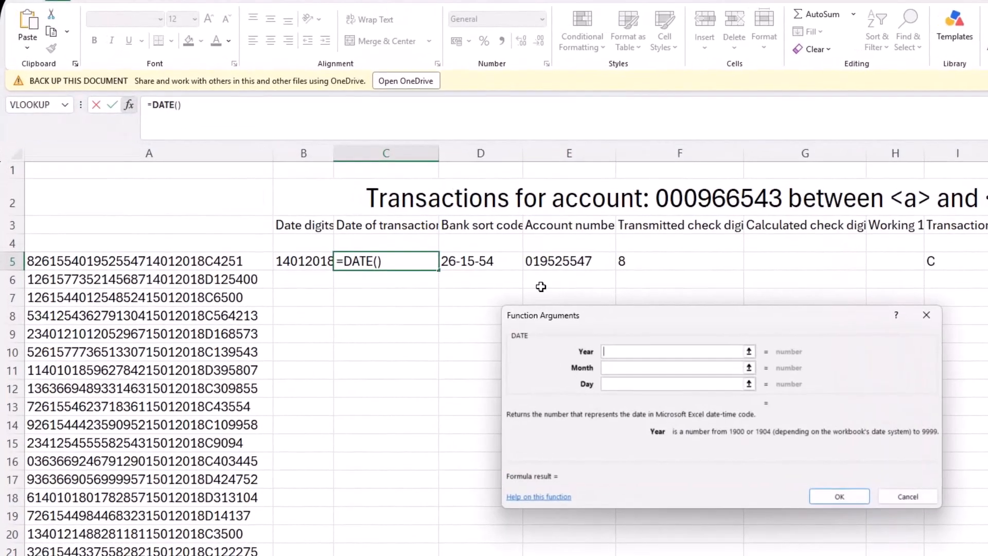
Set the Year argument of the DATE formula to MID(B5,5,4).
type("mid")
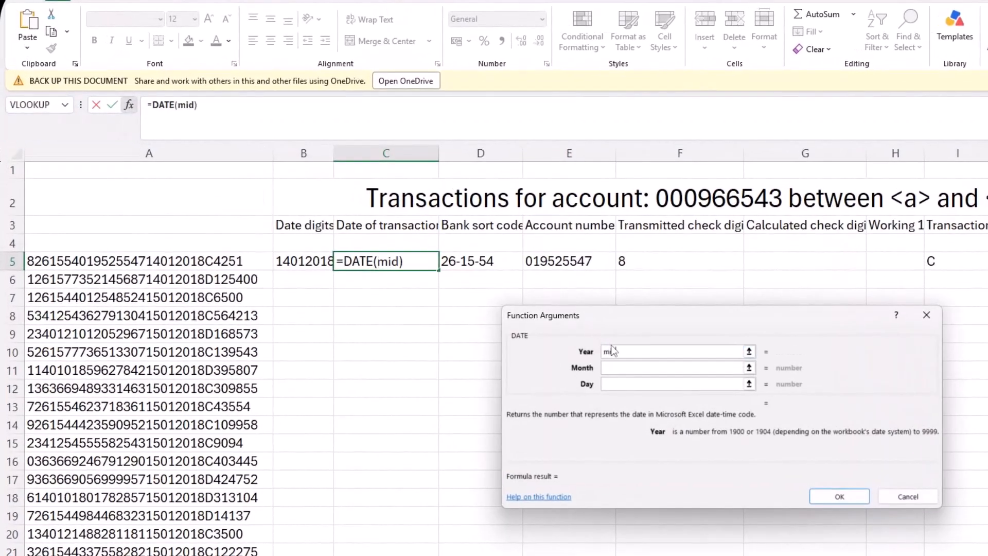
type("()")
left_click(186, 105)
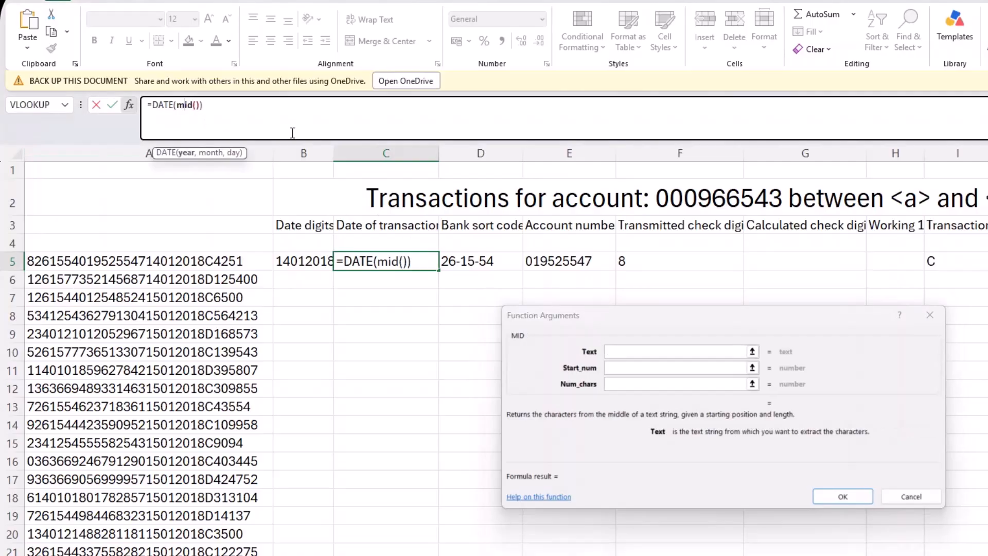
left_click(626, 352)
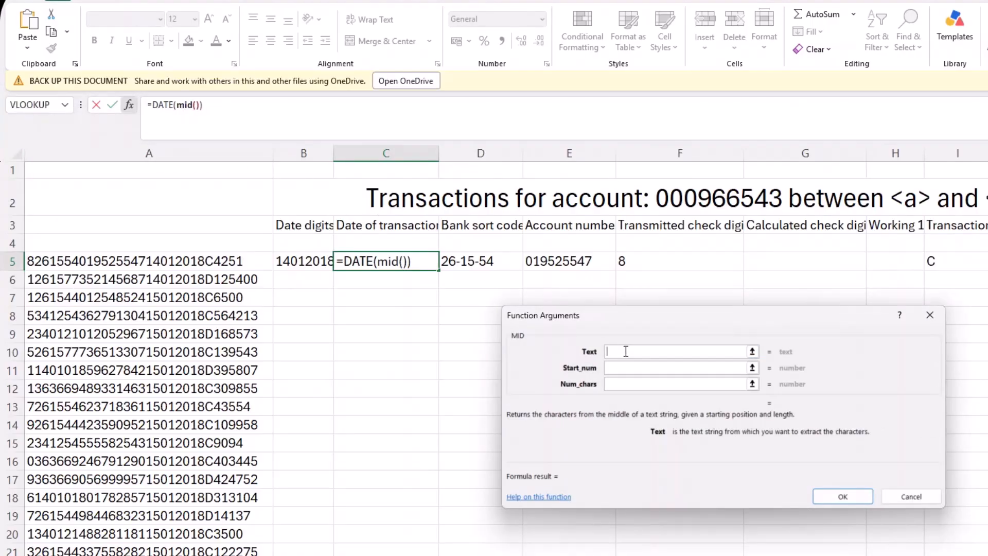
left_click(307, 260)
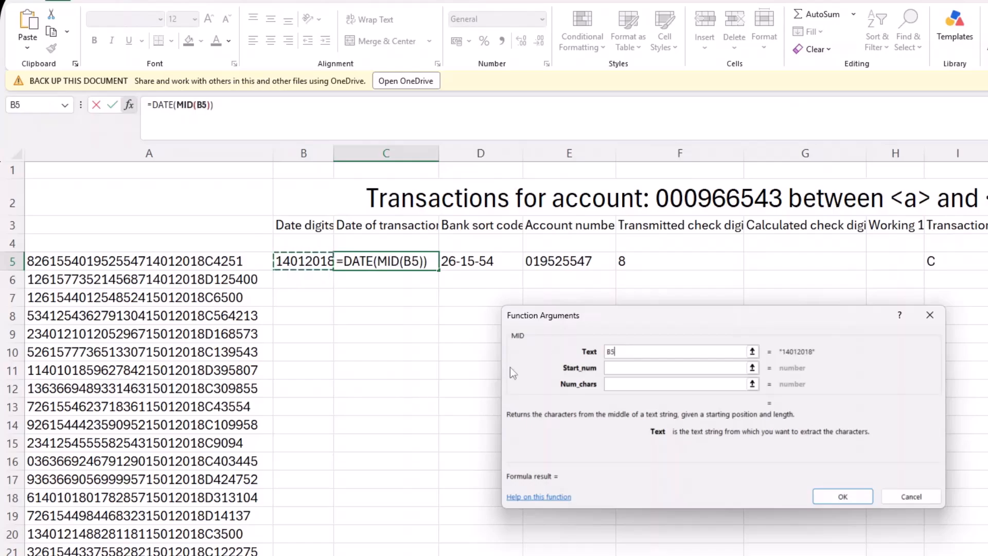
left_click(643, 372)
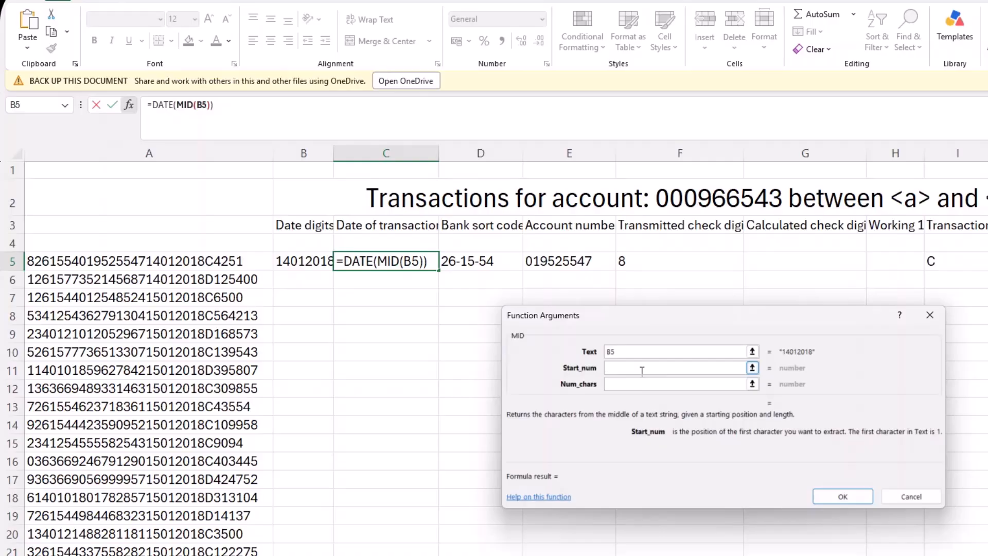
type("5")
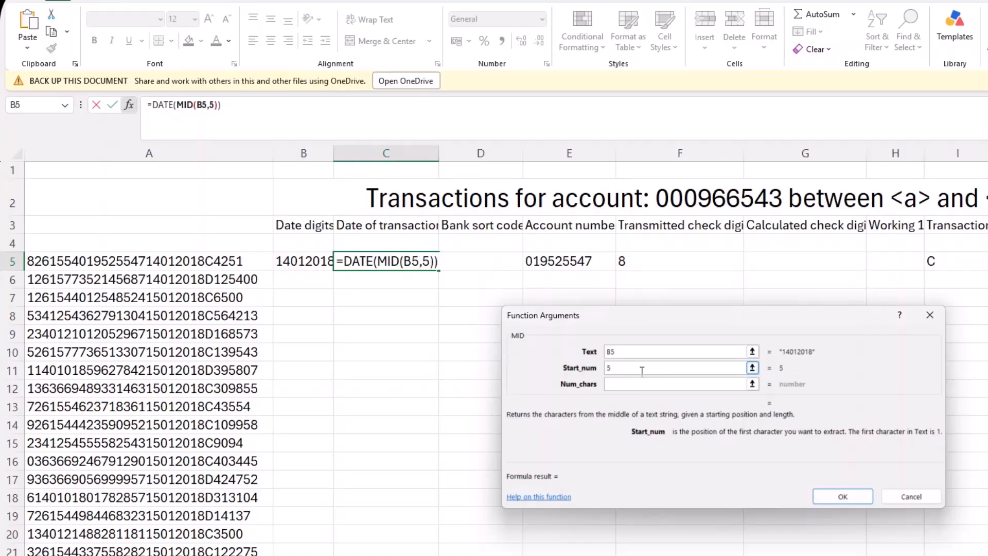
left_click(634, 384)
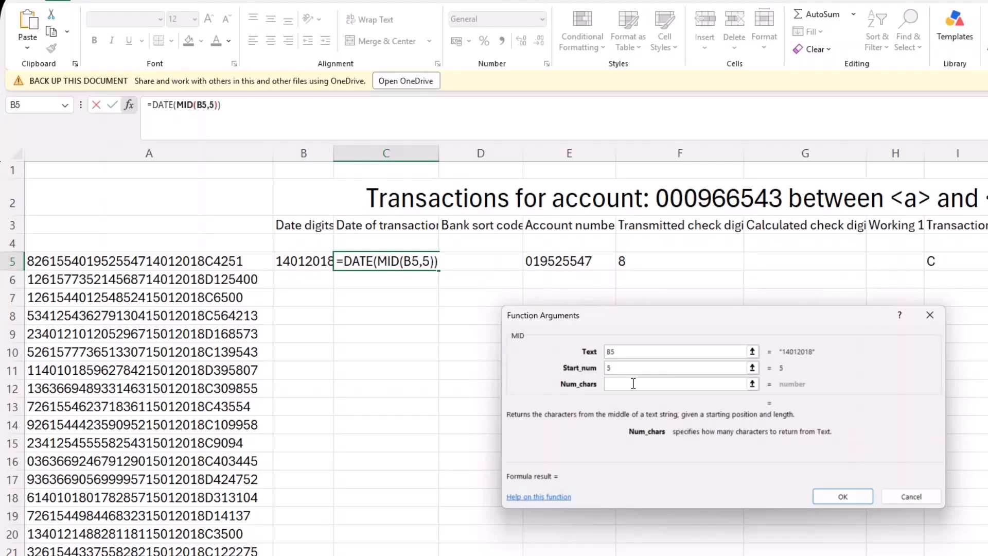
type("4")
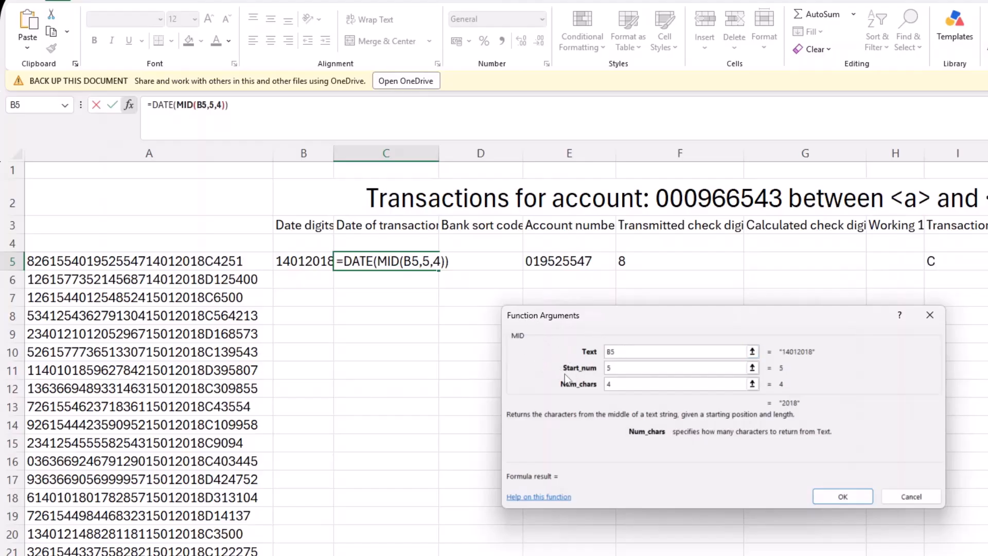
Return to the DATE arguments and set Month to MID(B5,3,2).
left_click(162, 101)
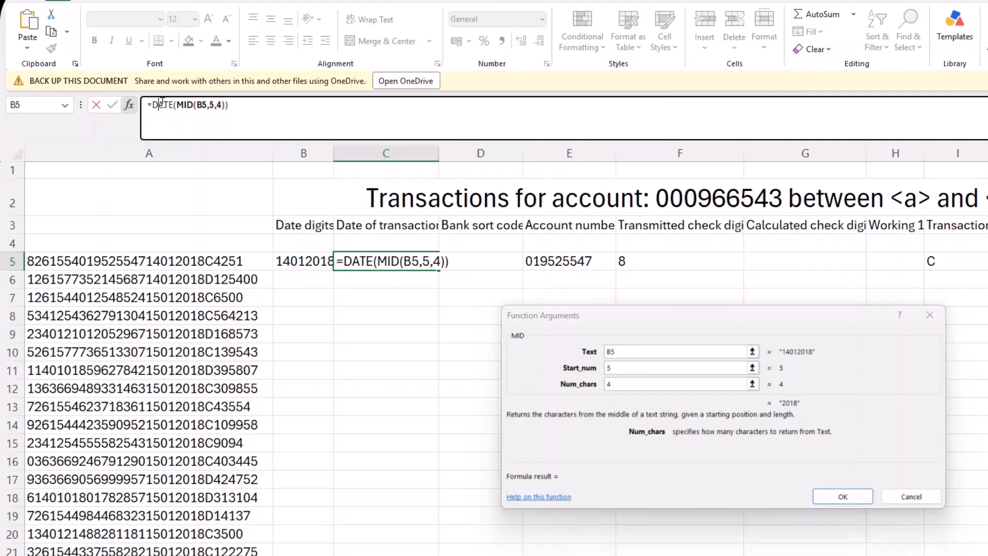
left_click(625, 369)
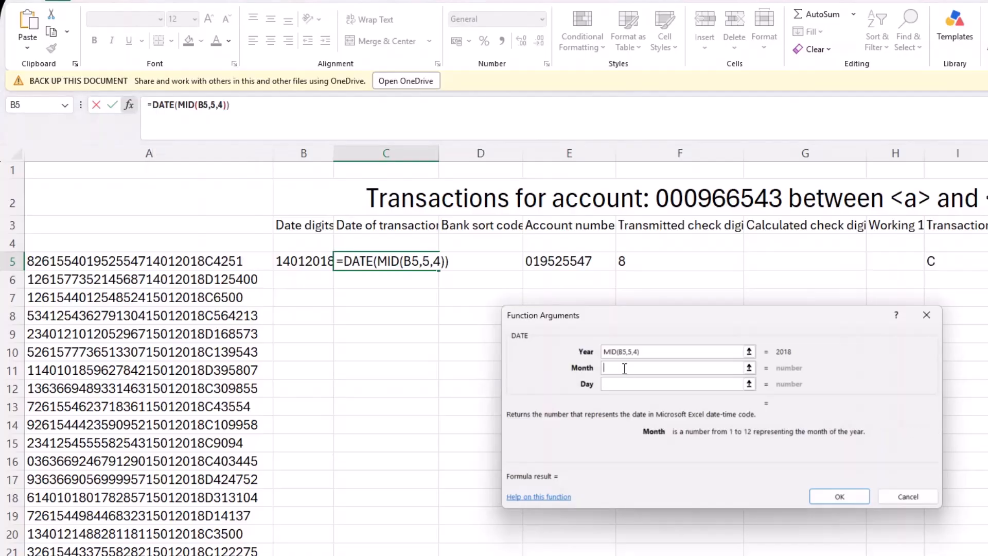
type("mid()")
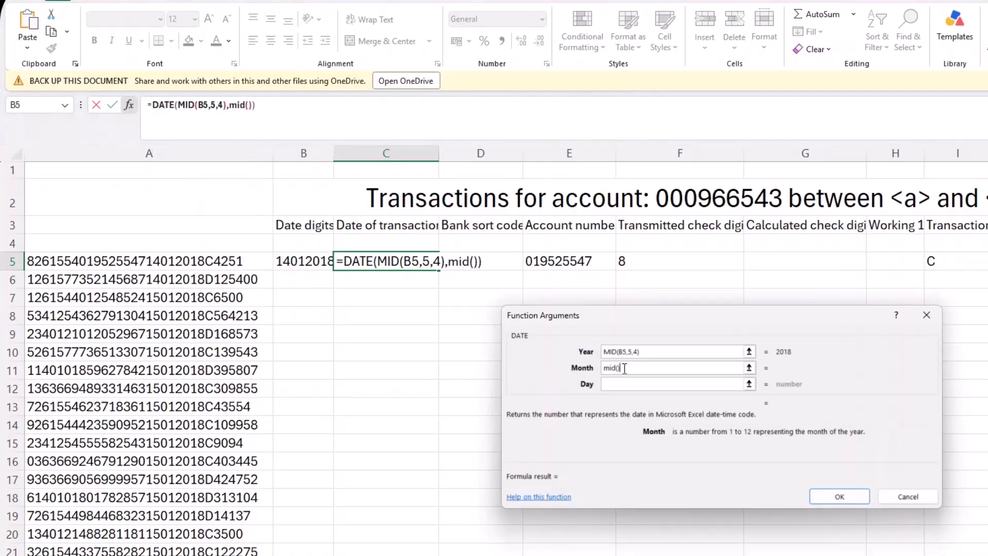
left_click(240, 108)
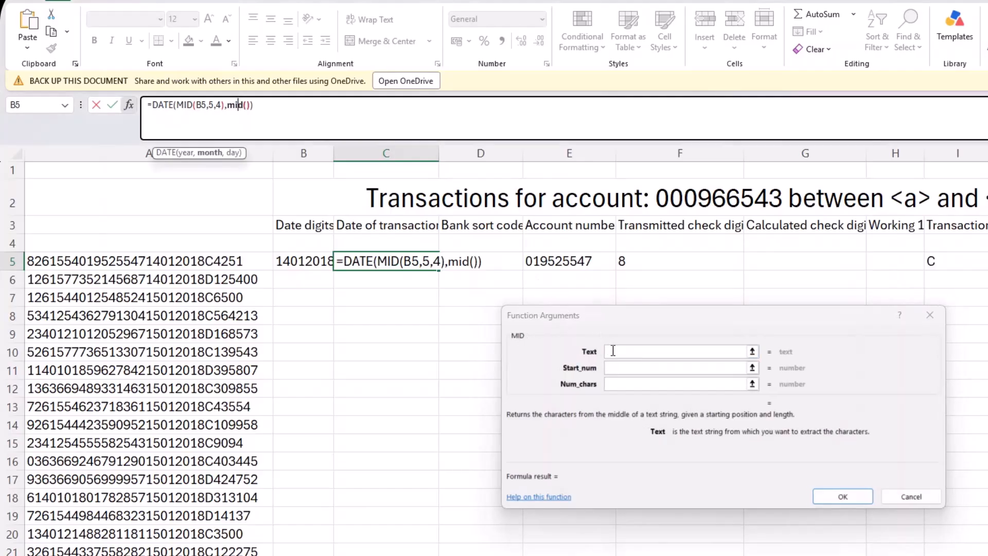
left_click(144, 263)
left_click(632, 385)
left_click(306, 261)
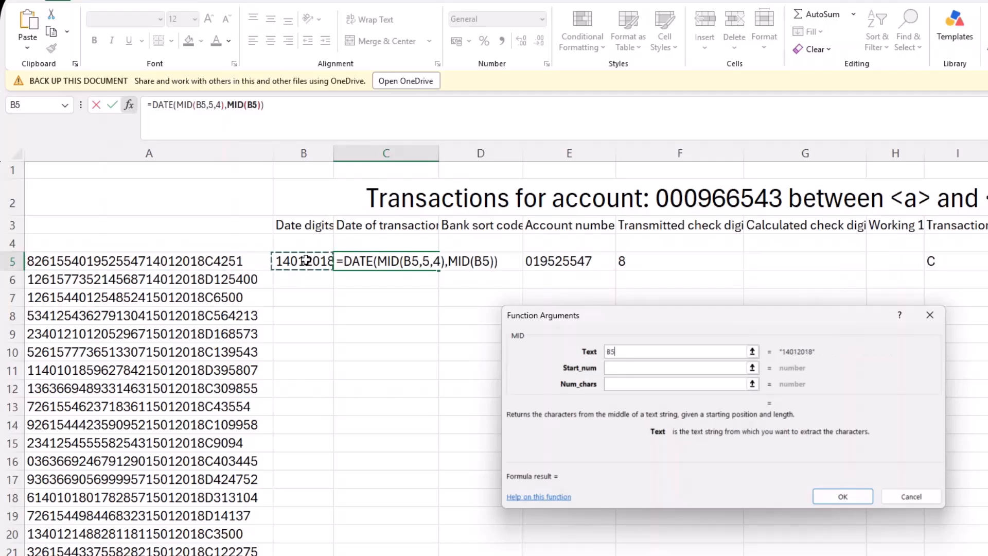
left_click(643, 368)
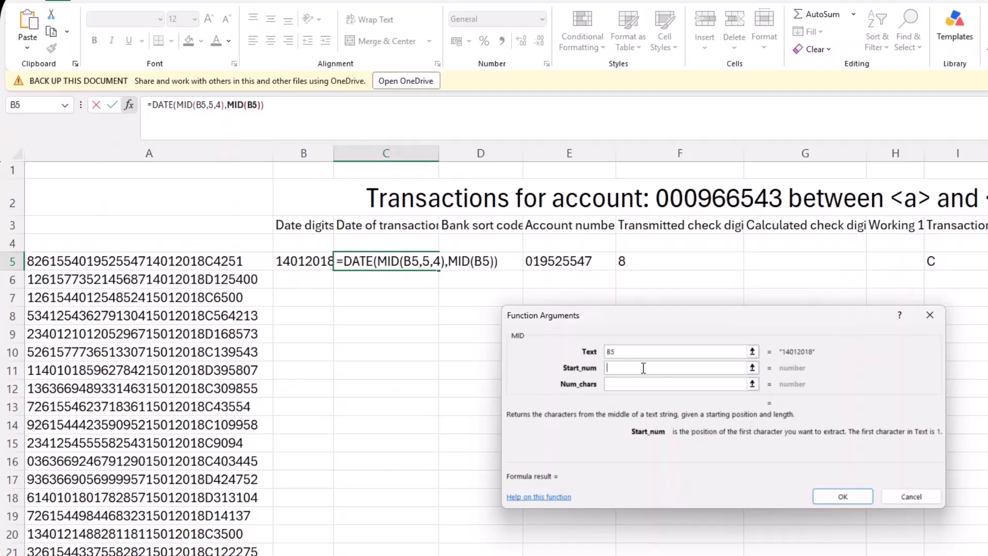
type("3")
left_click(645, 383)
type("2")
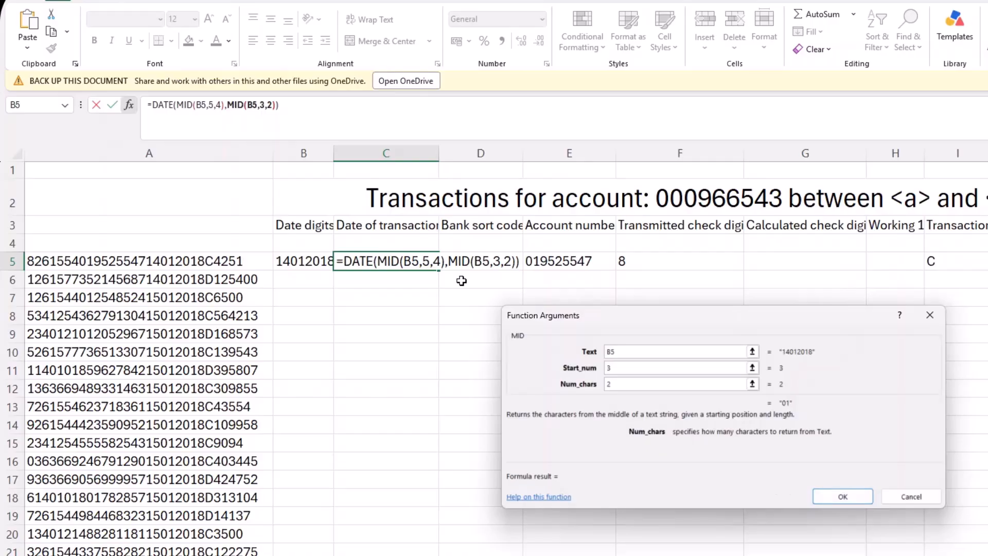
Nest an empty LEFT function as the Day argument of DATE and bring up the LEFT arguments.
left_click(165, 105)
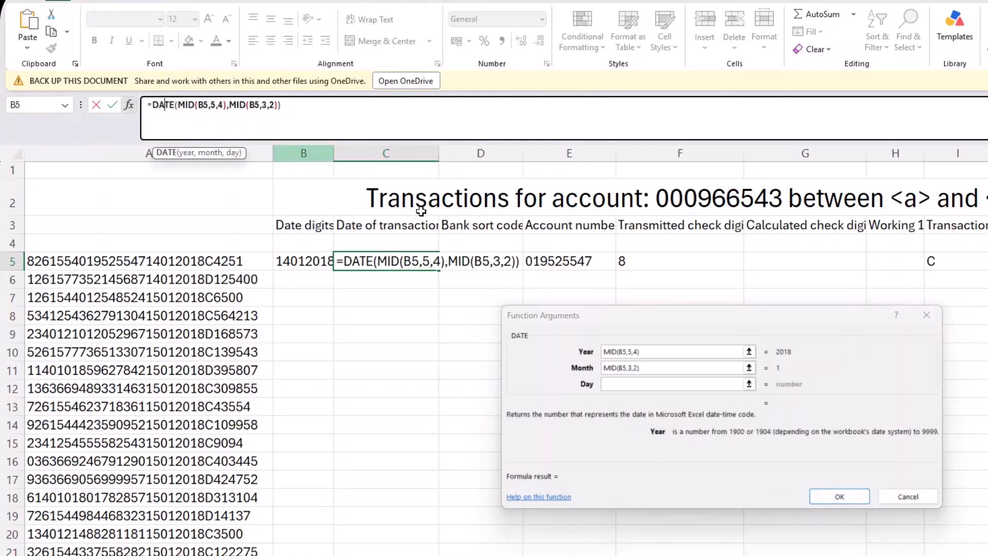
left_click(639, 385)
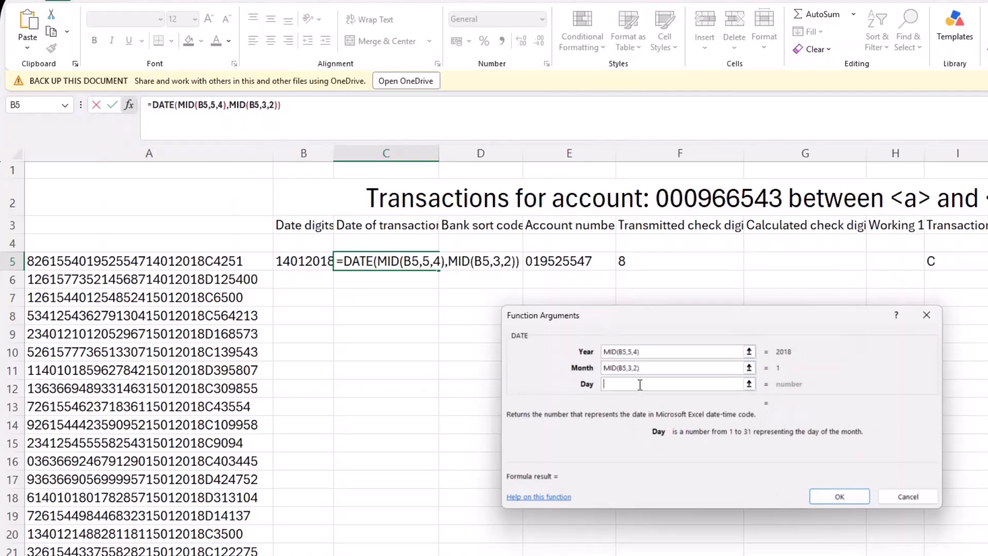
type("left")
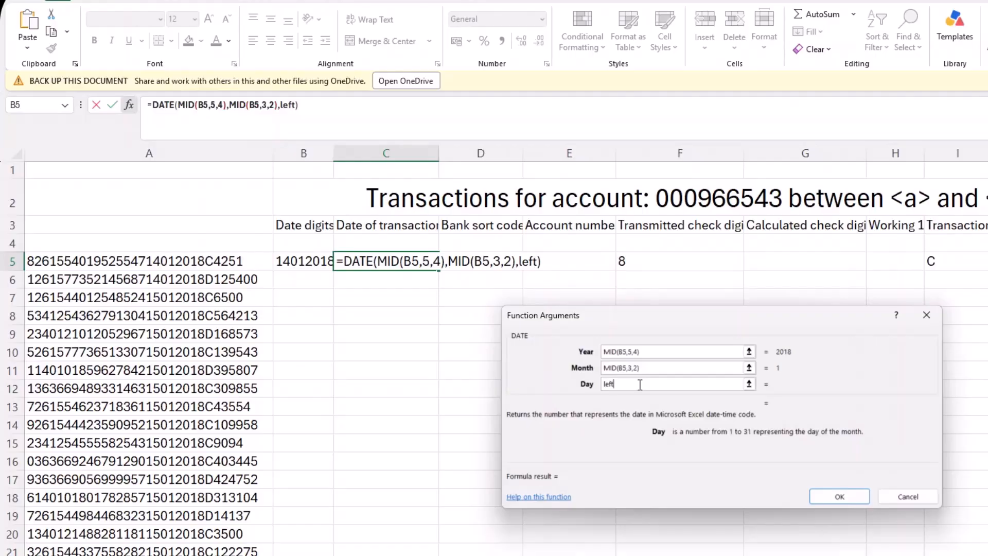
type("()")
left_click(290, 110)
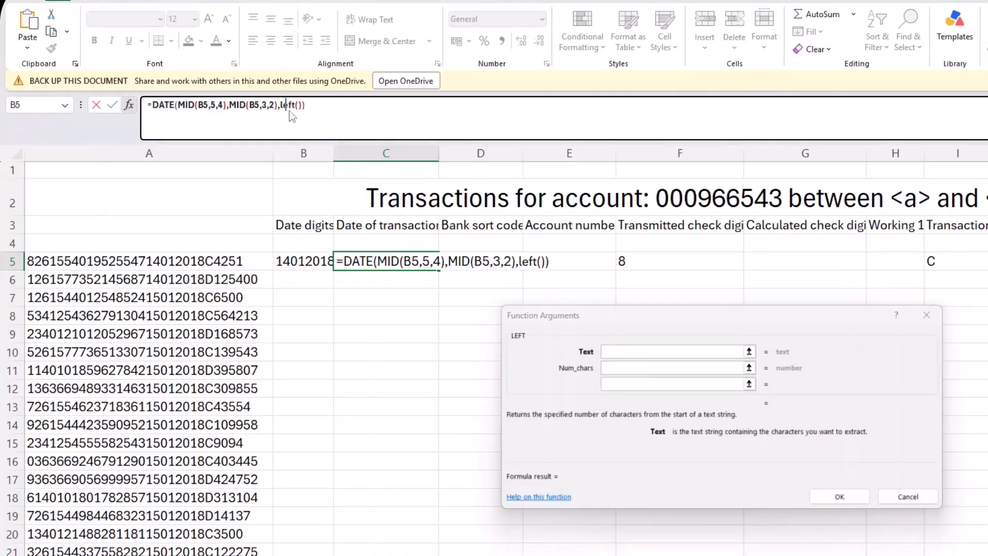
type("+")
left_click(306, 259)
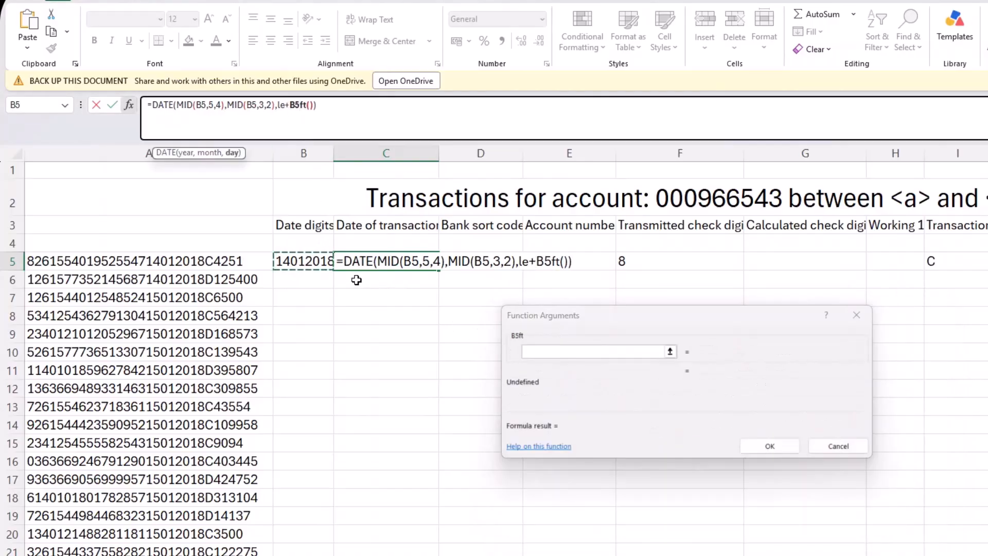
key("BackSpace")
key("BackSpace")
key("BackSpace")
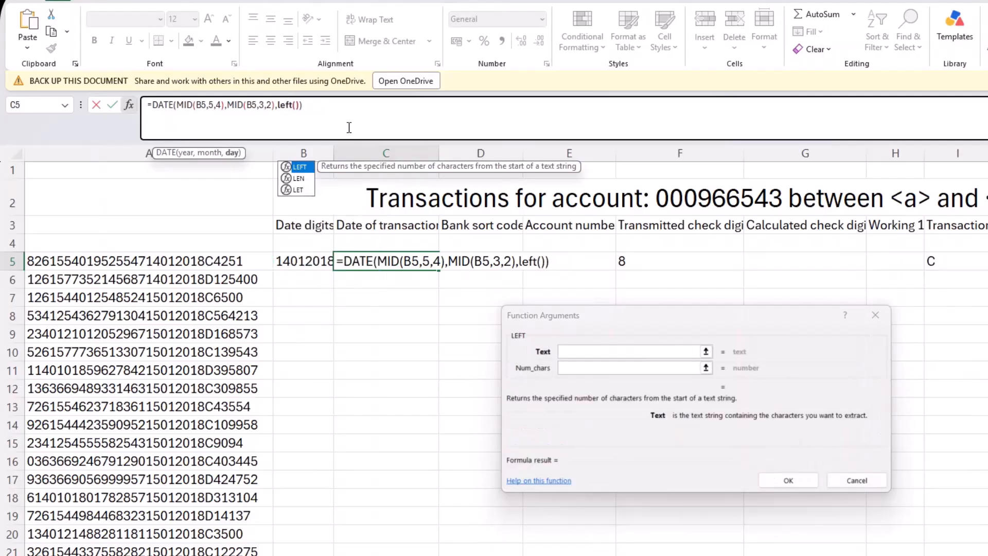
Fill the nested LEFT function with text B5 and 2 characters, and commit the date formula in C5.
left_click(585, 354)
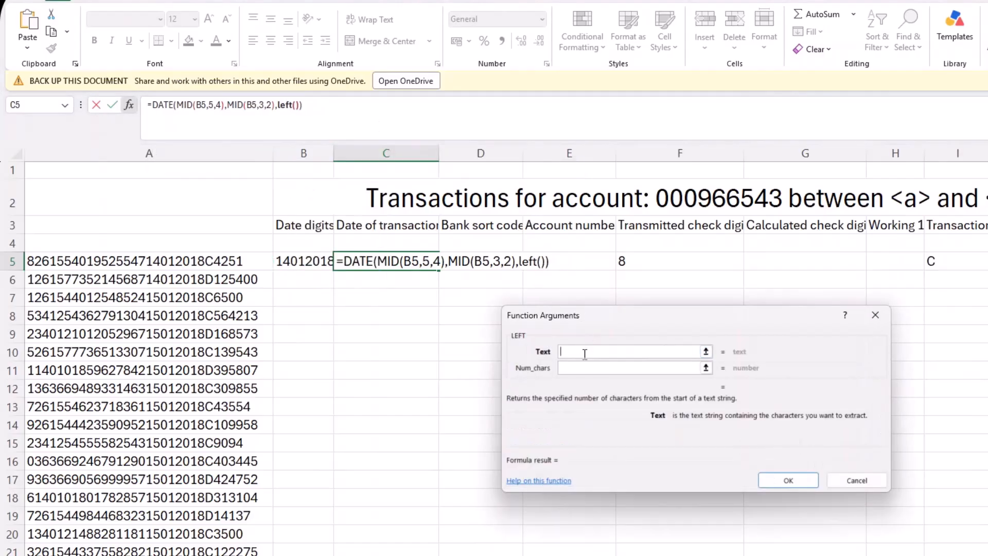
left_click(311, 263)
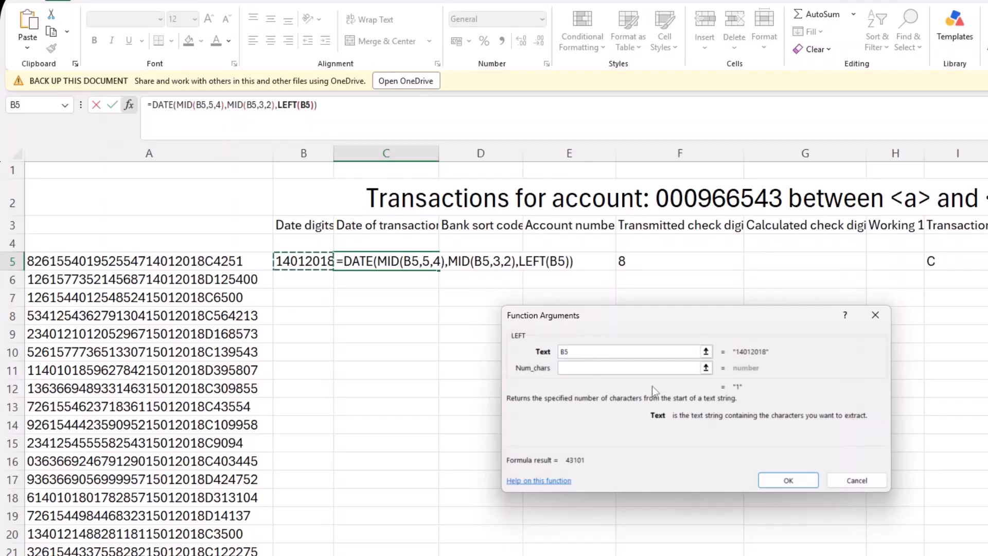
left_click(619, 368)
type("2")
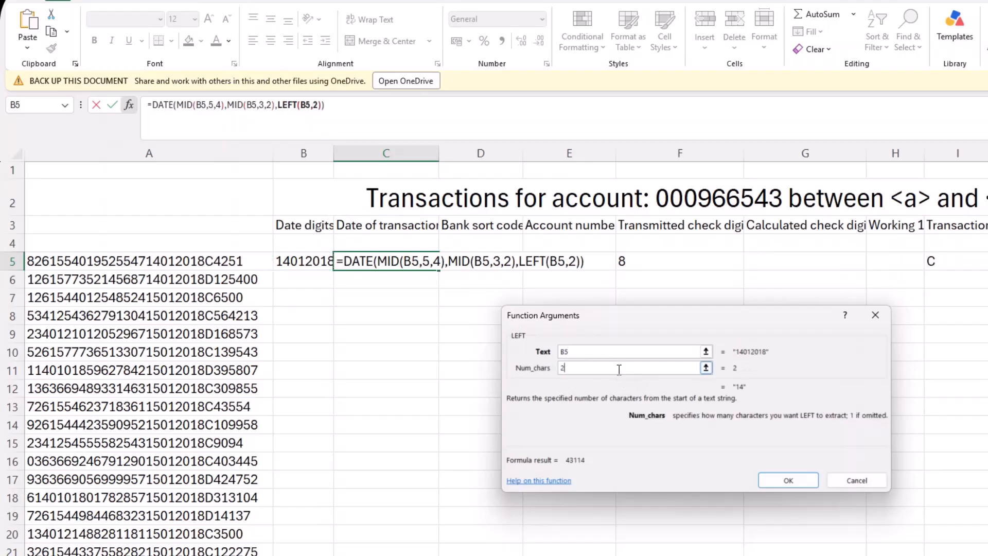
left_click(788, 480)
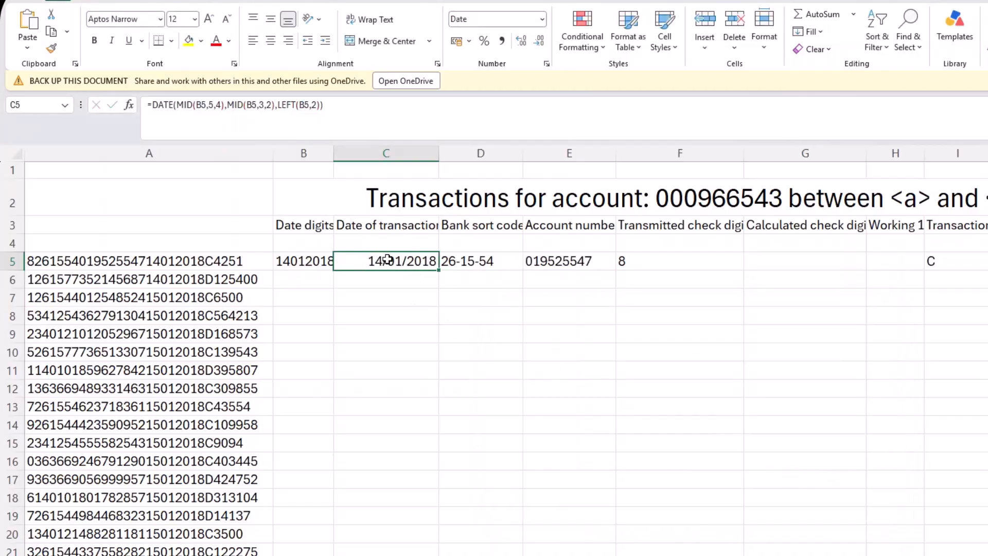
Wrap the DATE formula in C5 in a TEXT function and bring up the TEXT arguments.
left_click(153, 107)
type("tex")
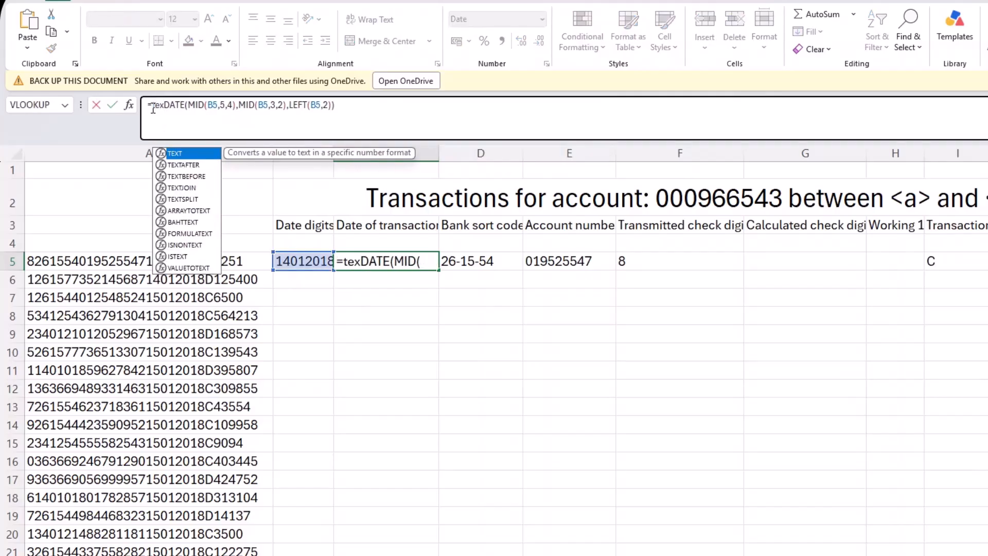
key("Tab")
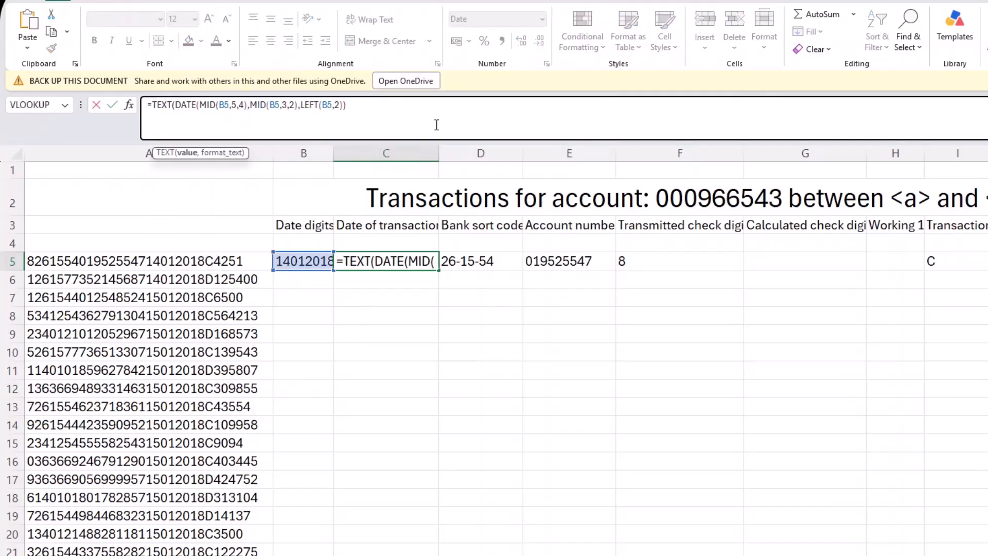
left_click(369, 110)
type(",")
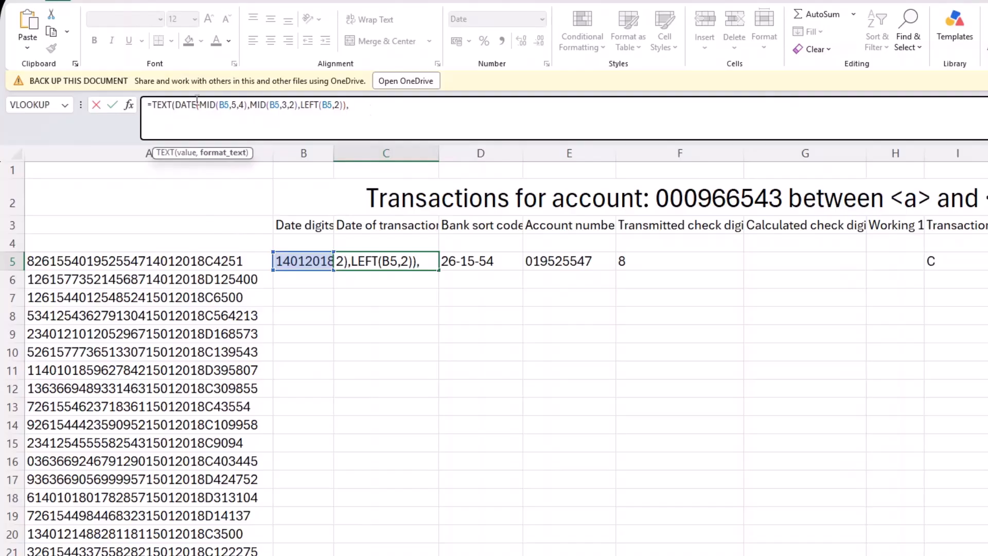
left_click(167, 109)
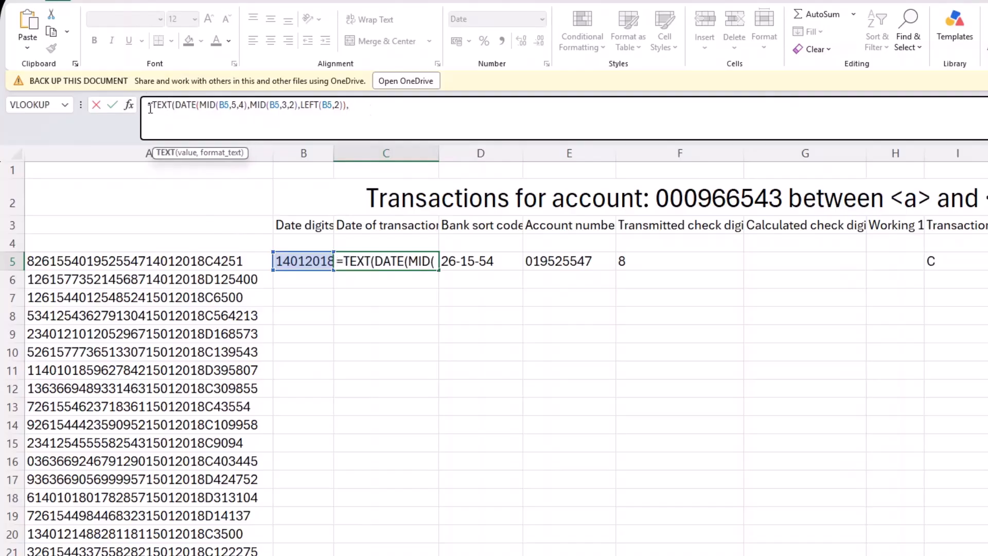
left_click(130, 107)
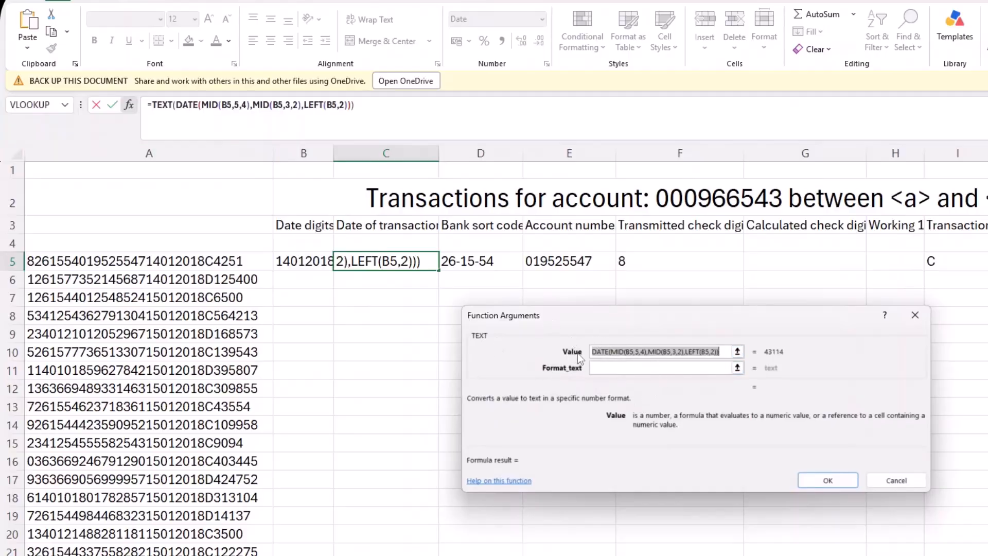
Set the TEXT function's Format_text to "dd mmmm yyyy" and commit the formula in C5.
left_click(606, 368)
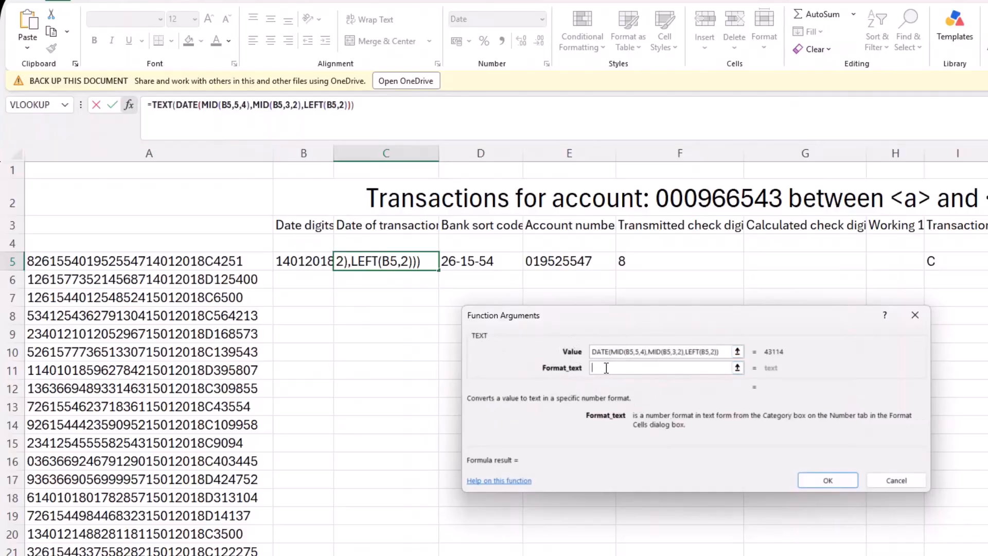
type("dd mmm")
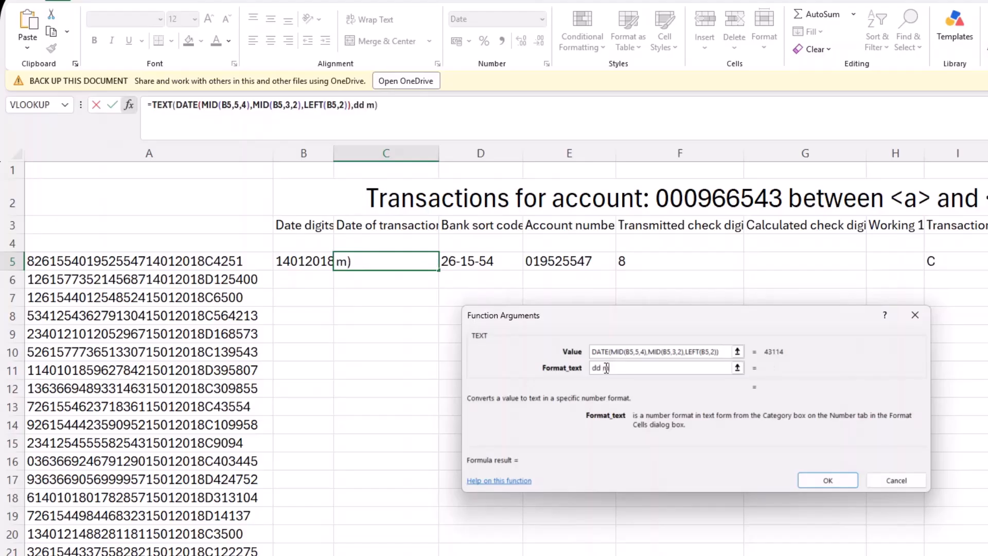
type("m yyyy")
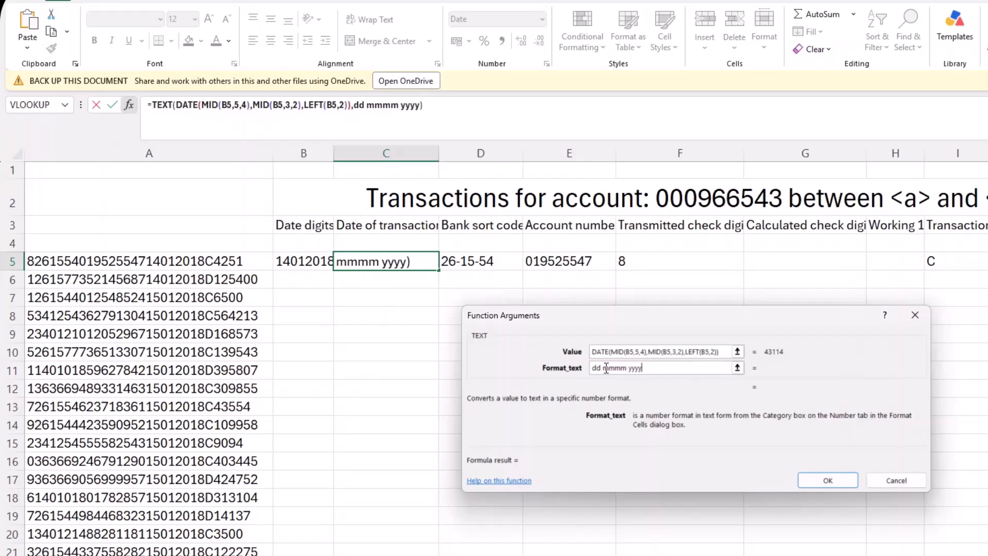
left_click(725, 353)
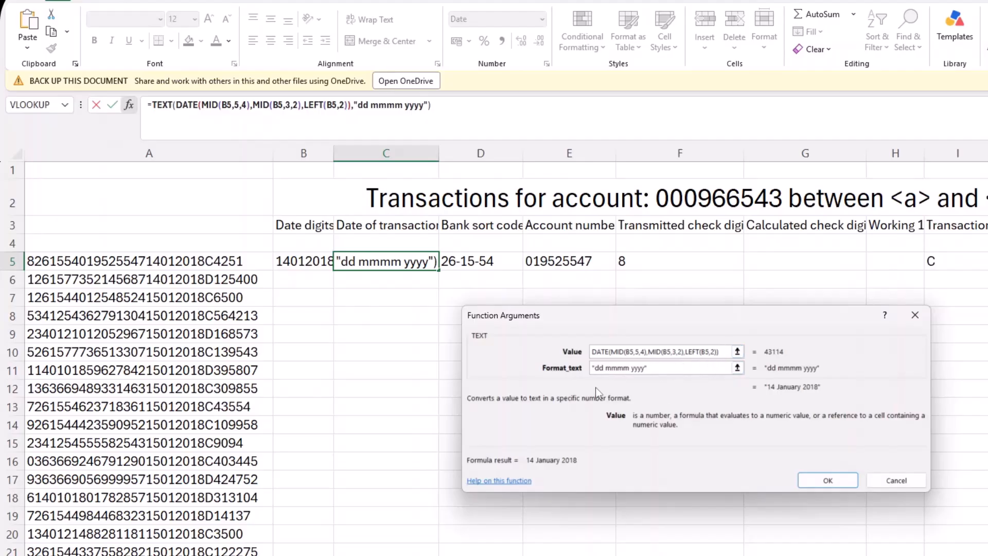
left_click(826, 481)
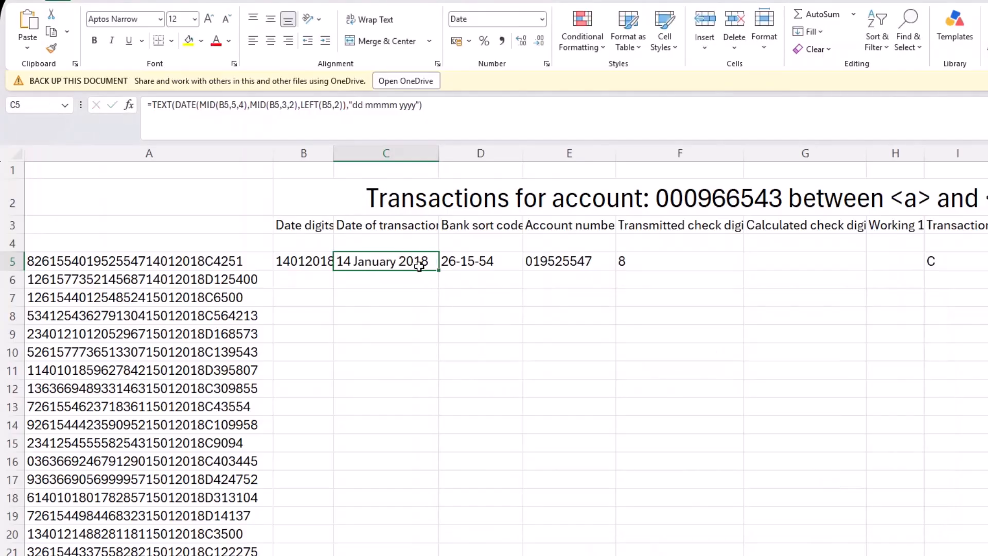
Switch to the exam paper PDF and read tasks 4 to 6 on the check digit columns.
left_click(815, 547)
scroll(731, 410, "down", 4)
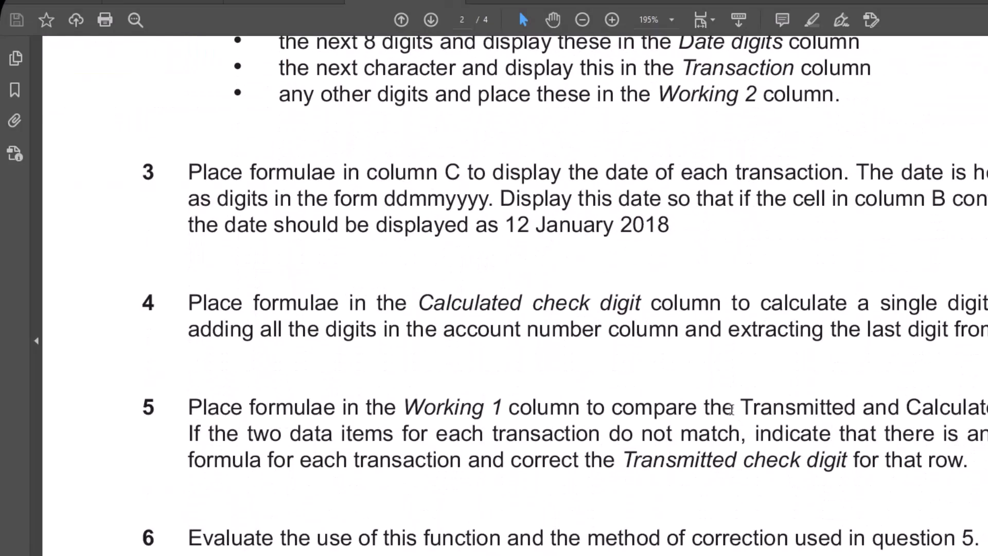
scroll(731, 409, "down", 2)
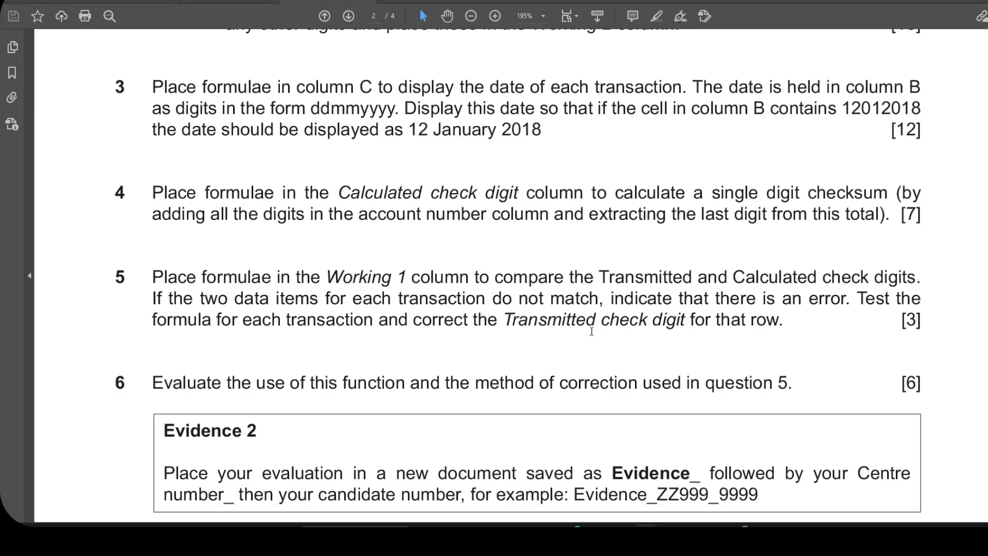
scroll(679, 355, "down", 2)
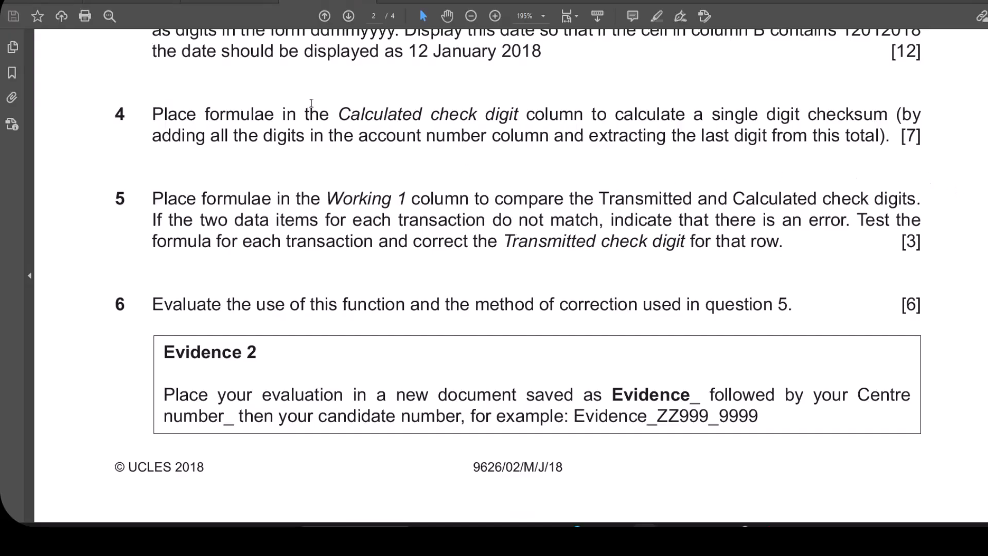
Return to the Decrypt workbook in Excel and start the Calculated check digit formula in G5 with LEFT(E5,1).
mouse_move(692, 538)
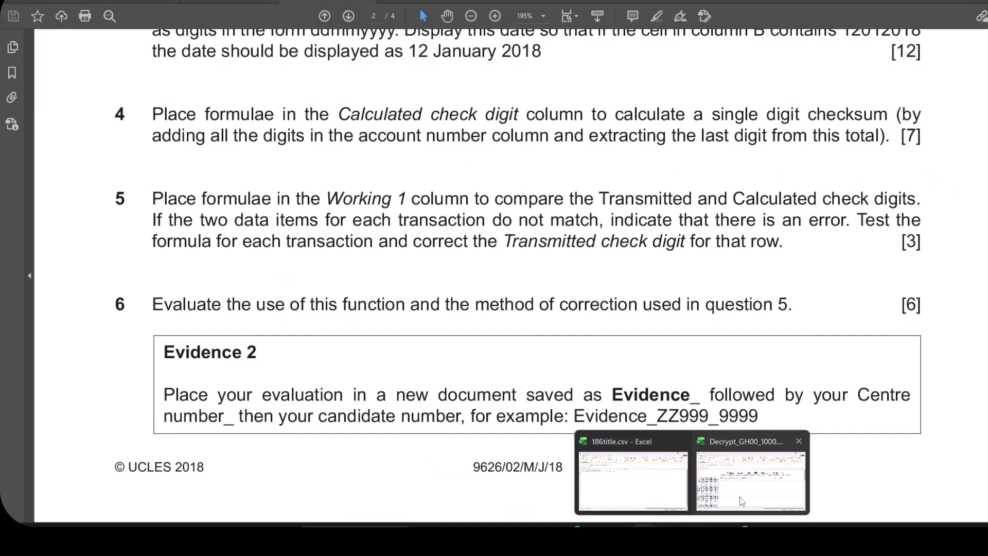
left_click(742, 501)
left_click(637, 217)
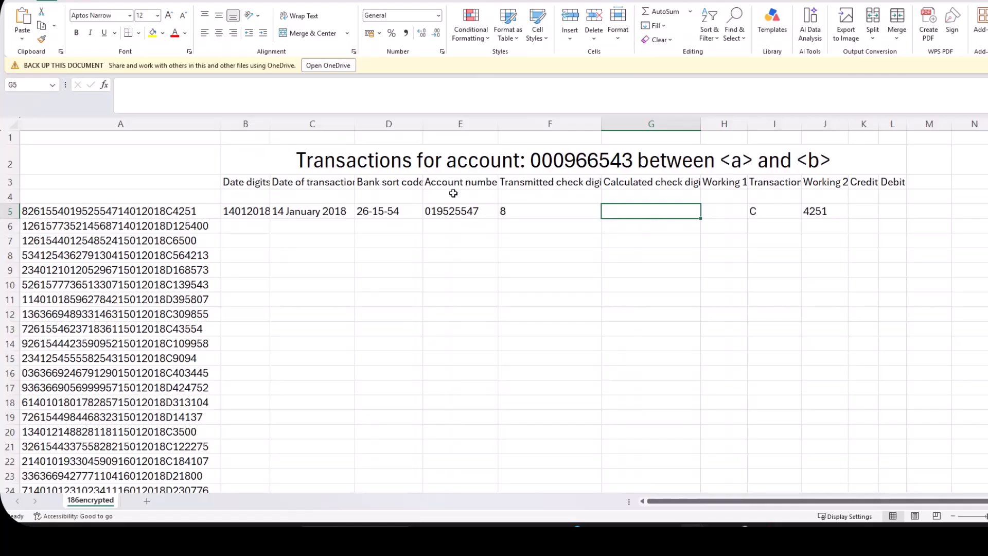
left_click(445, 211)
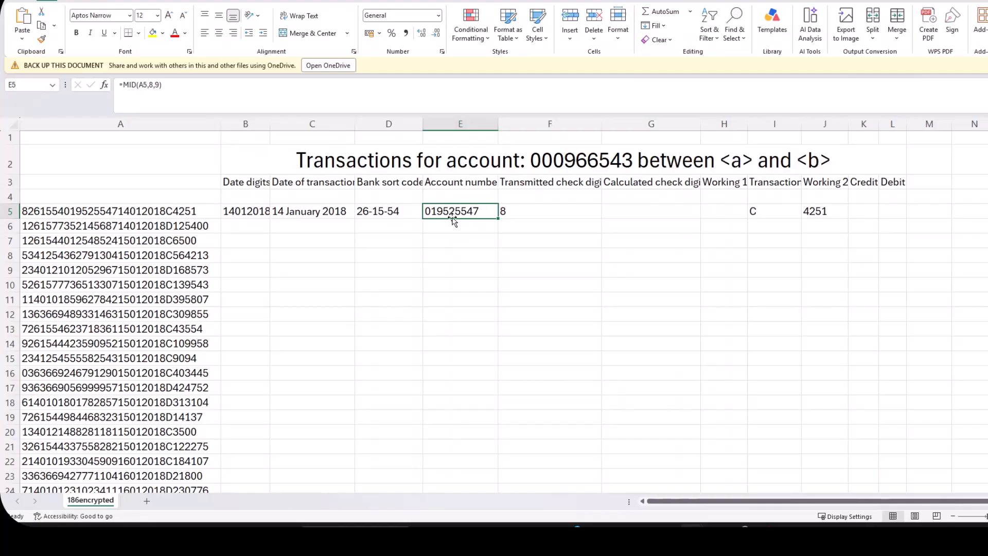
left_click(623, 208)
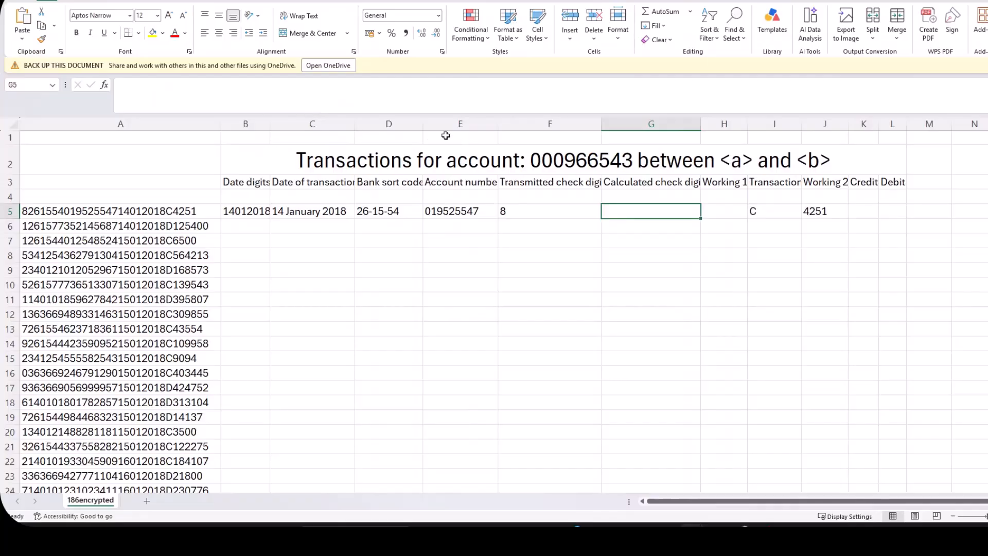
type("=")
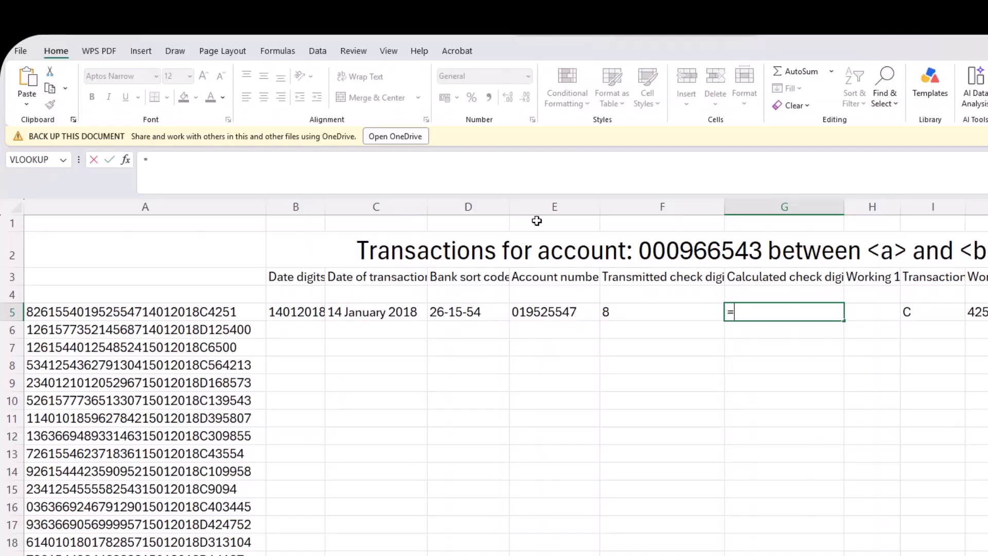
type("le")
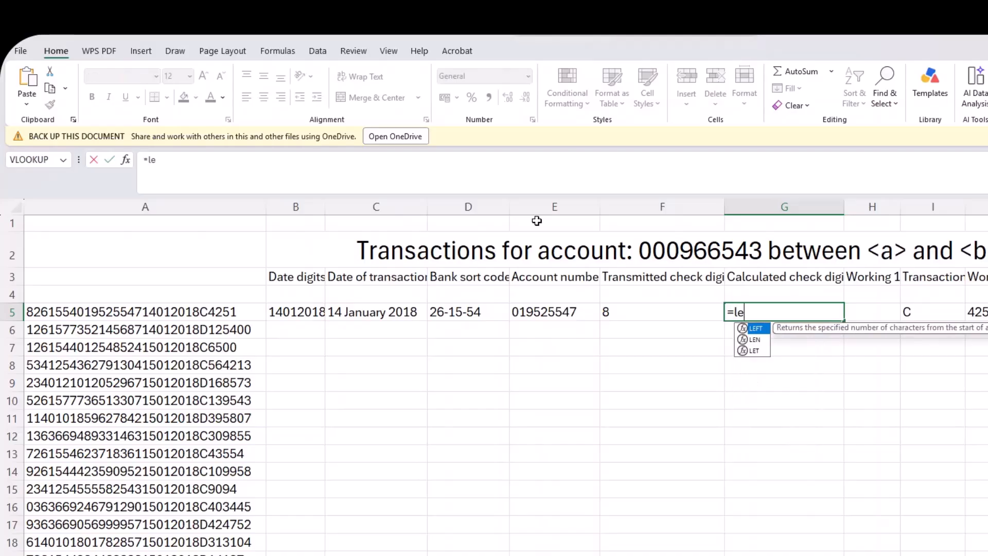
key("Tab")
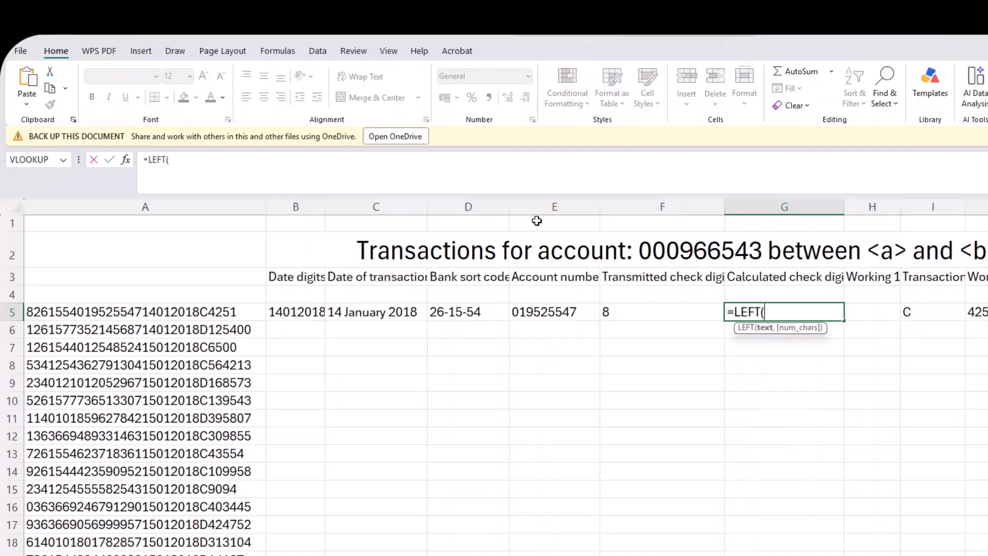
left_click(565, 311)
type(",1")
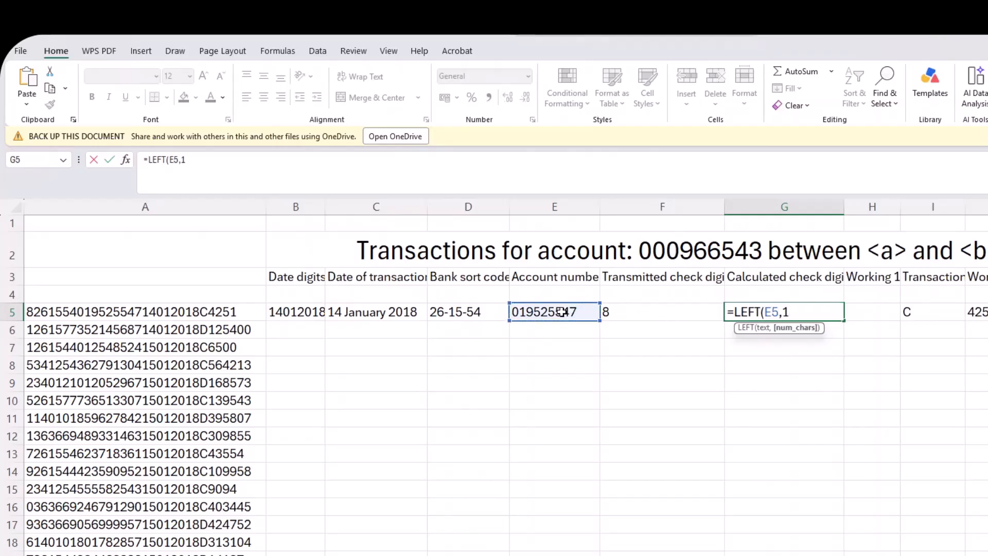
Add the account number's second digit to the G5 formula with +MID(E5,2,1).
type(")+")
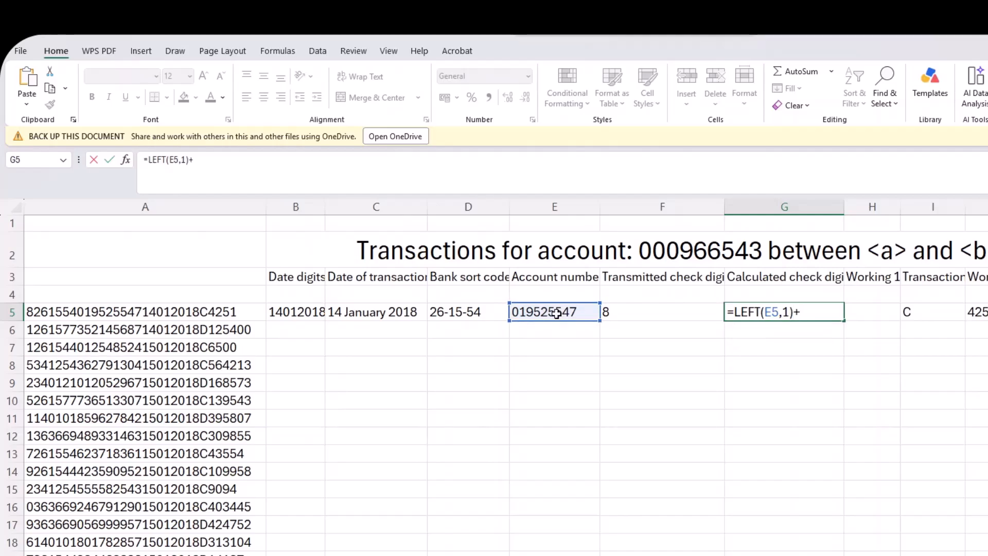
type("MID(")
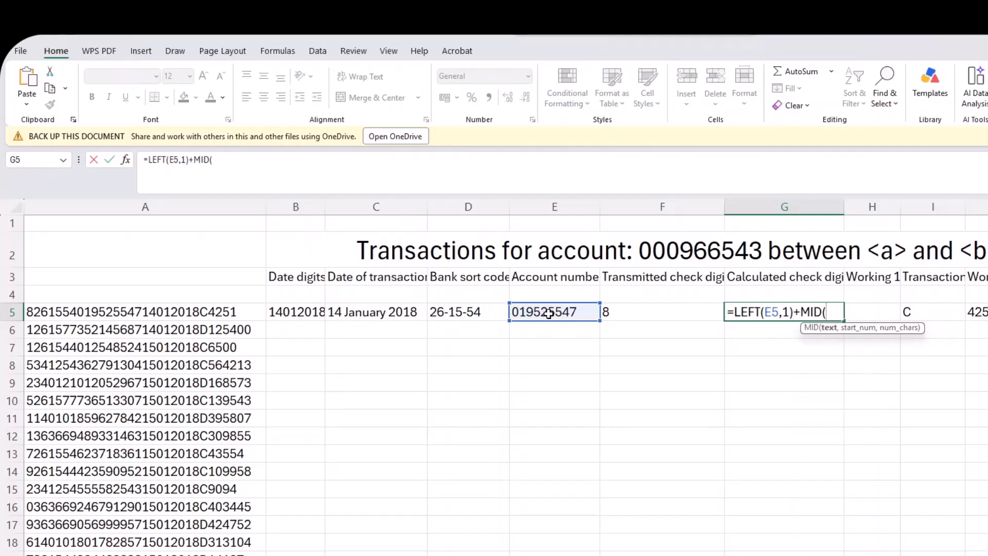
left_click(549, 314)
type(",2,1)")
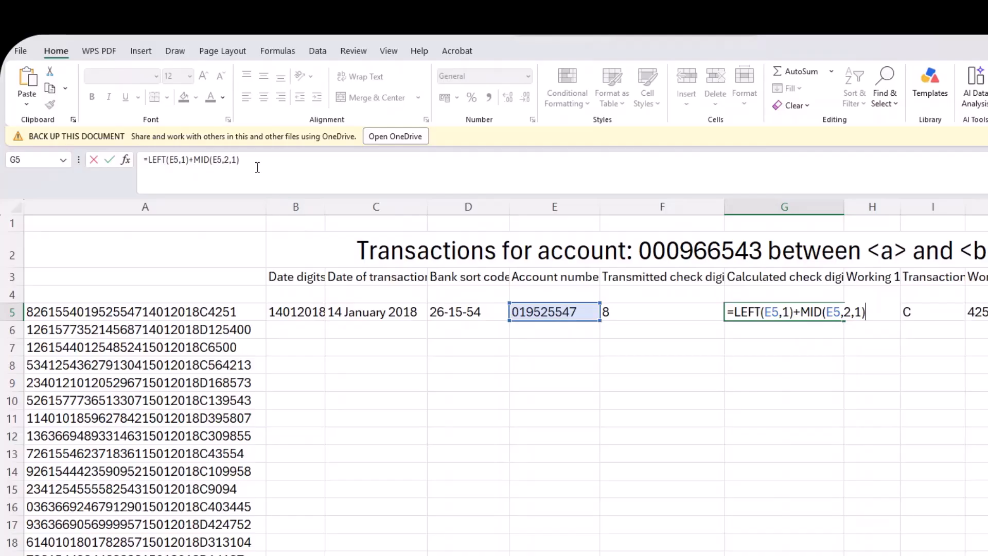
Duplicate the +MID(E5,2,1) term at the end of the G5 formula and set the copy's start position to 3.
left_click_drag(243, 158, 192, 163)
key("ctrl+c")
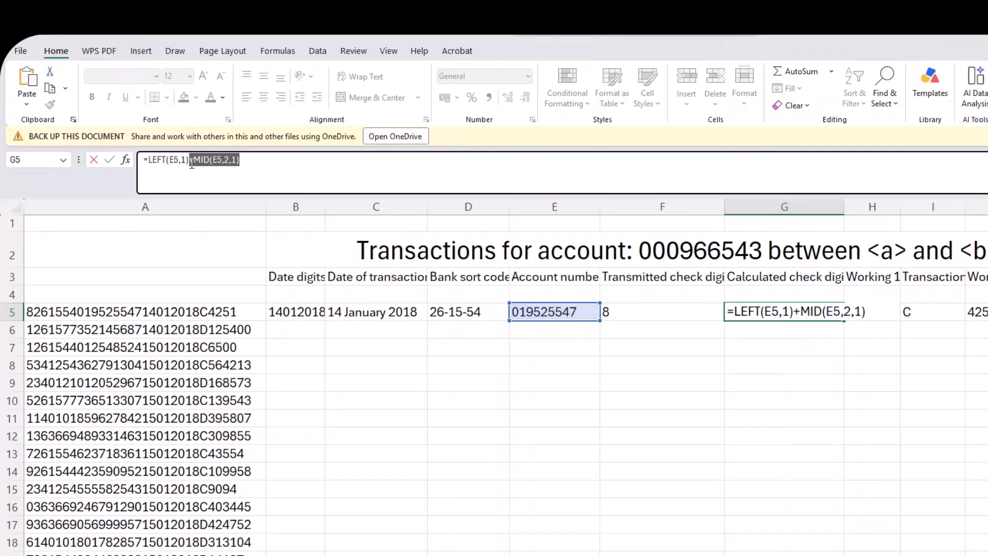
left_click(265, 161)
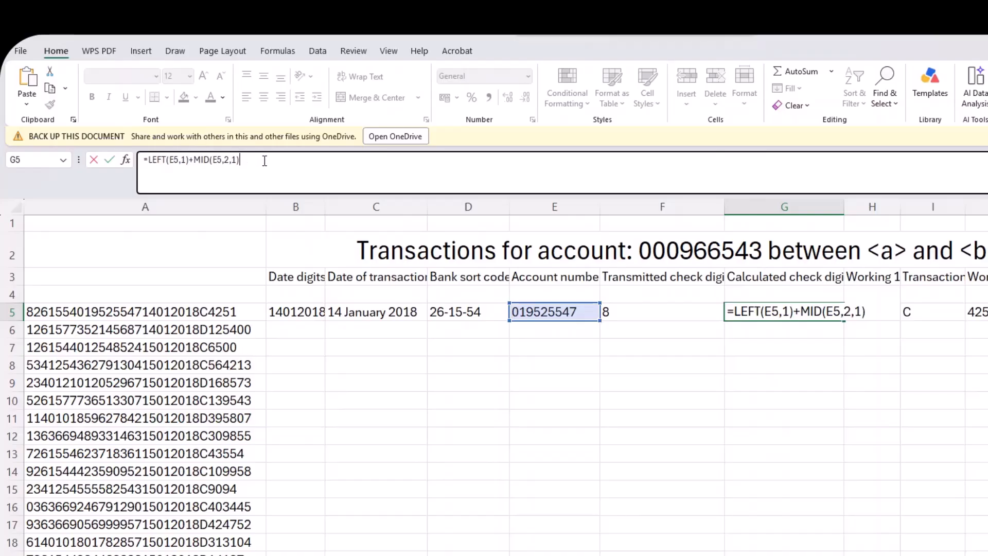
key("ctrl+v")
left_click(282, 160)
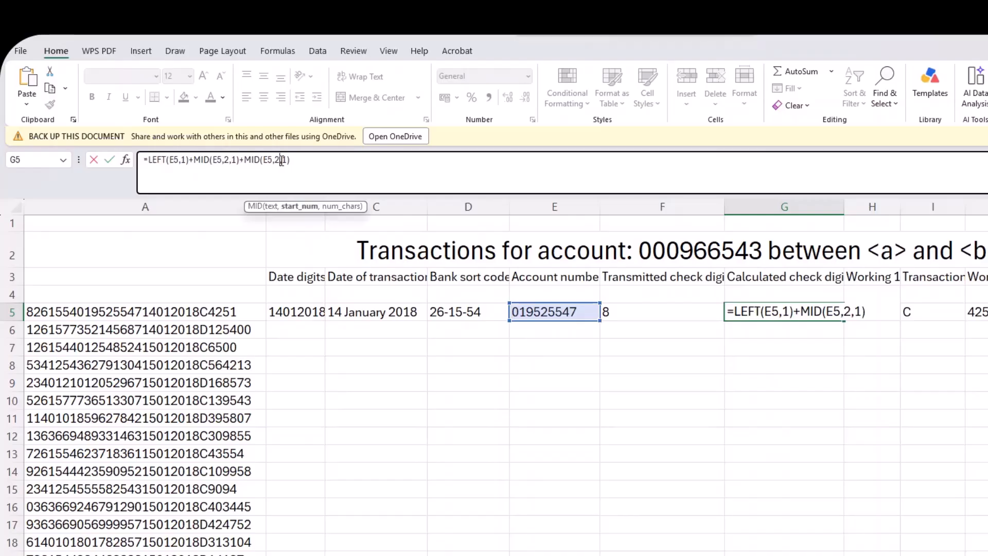
key("BackSpace")
type("3")
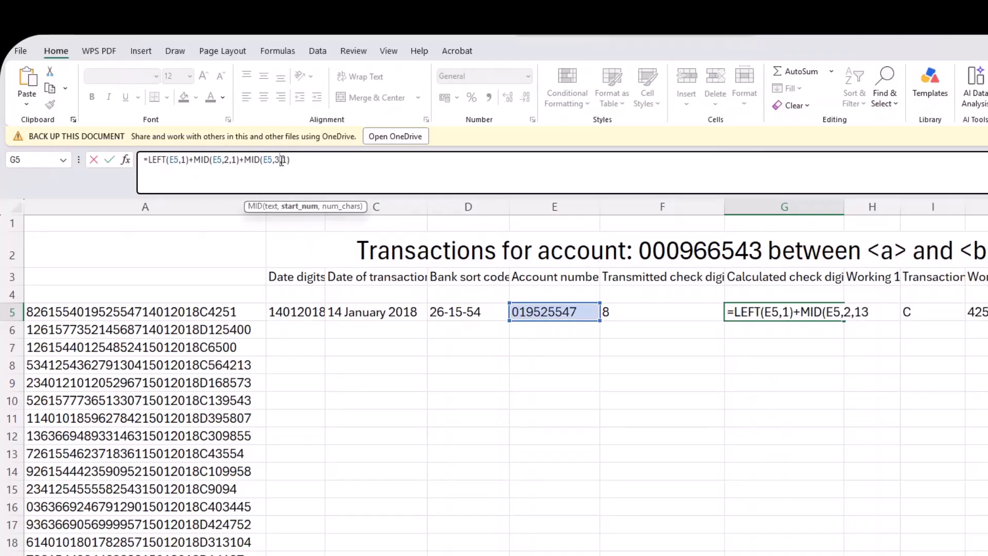
Append another copy of the MID term to the G5 formula and set its start position to 4.
left_click(303, 163)
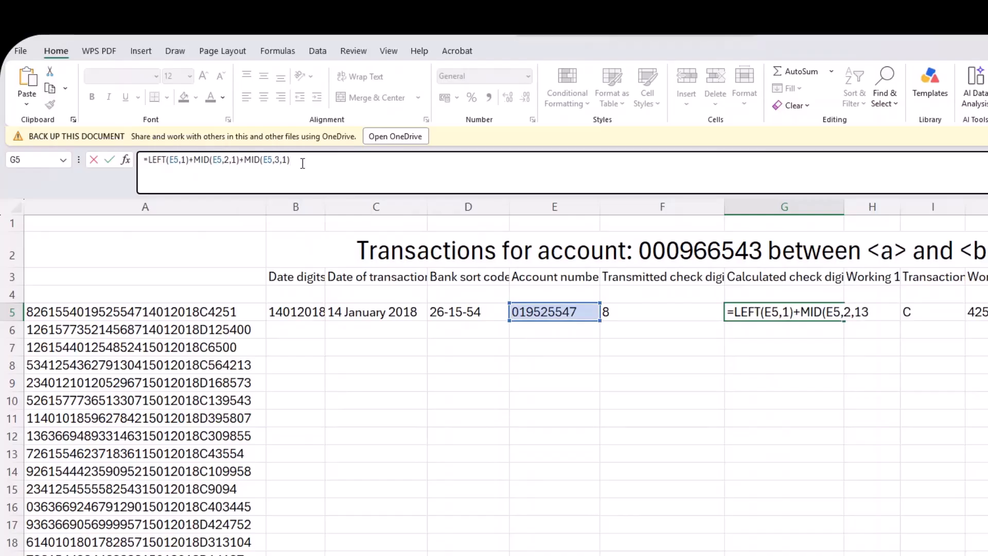
key("ctrl+v")
left_click(332, 163)
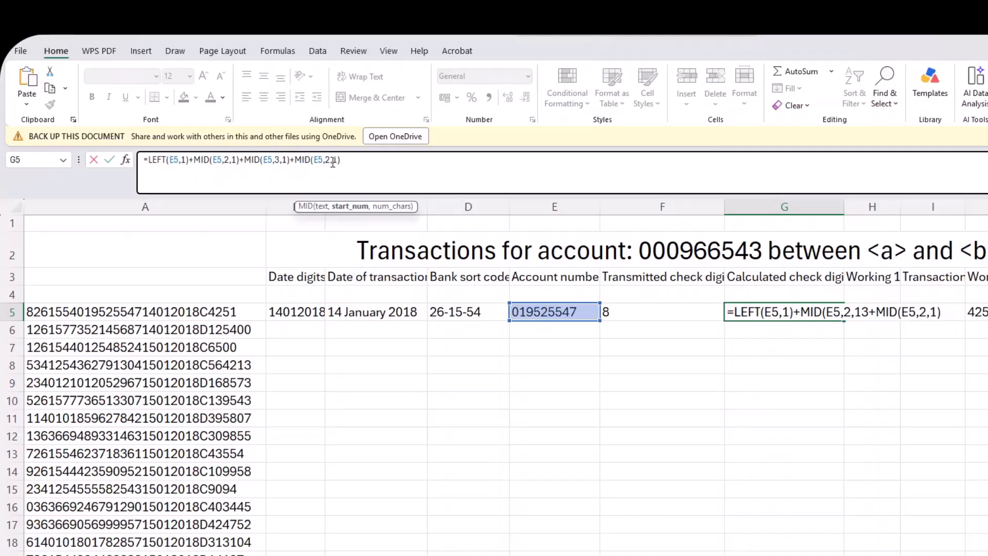
key("BackSpace")
type("4")
Append a further copy of the MID term to the G5 formula and set its start position to 5.
left_click(362, 160)
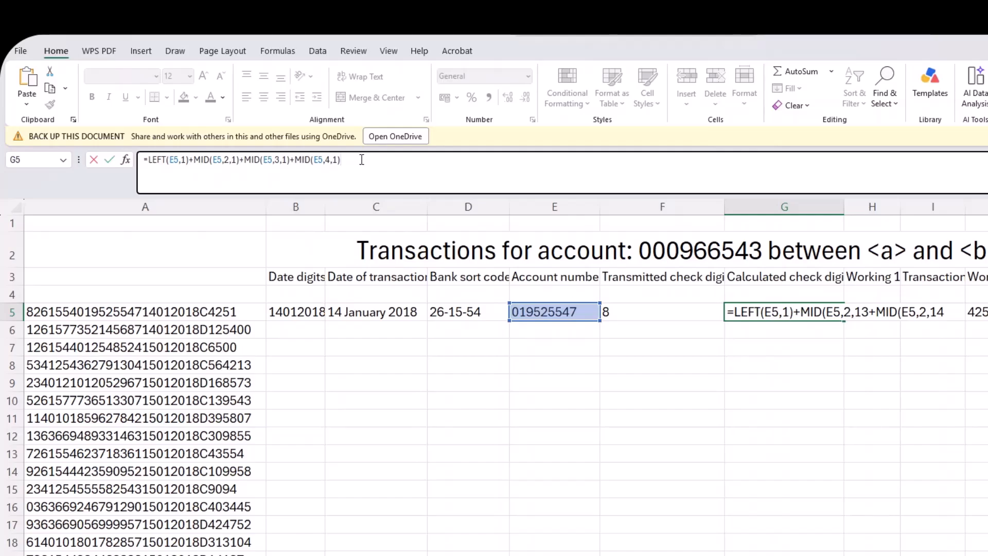
key("ctrl+v")
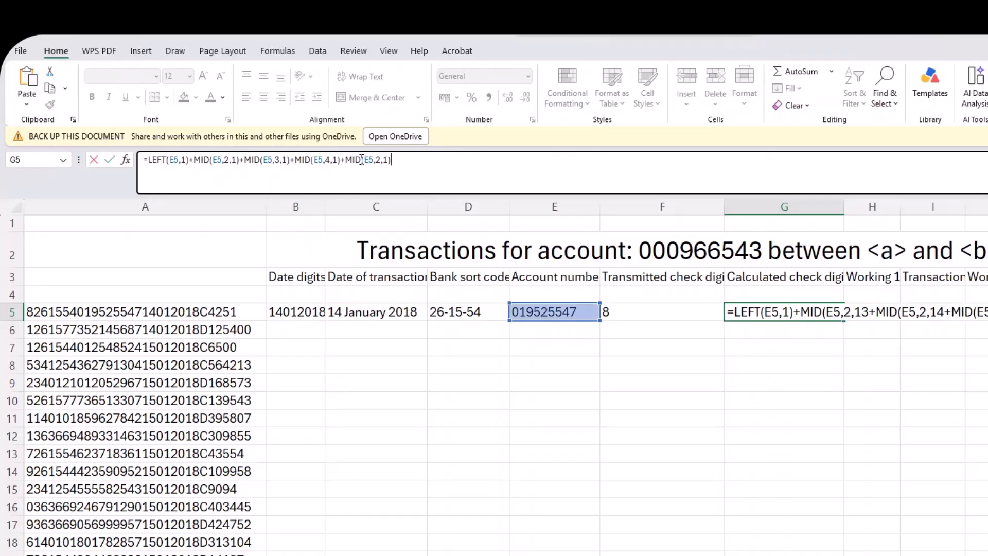
left_click(377, 160)
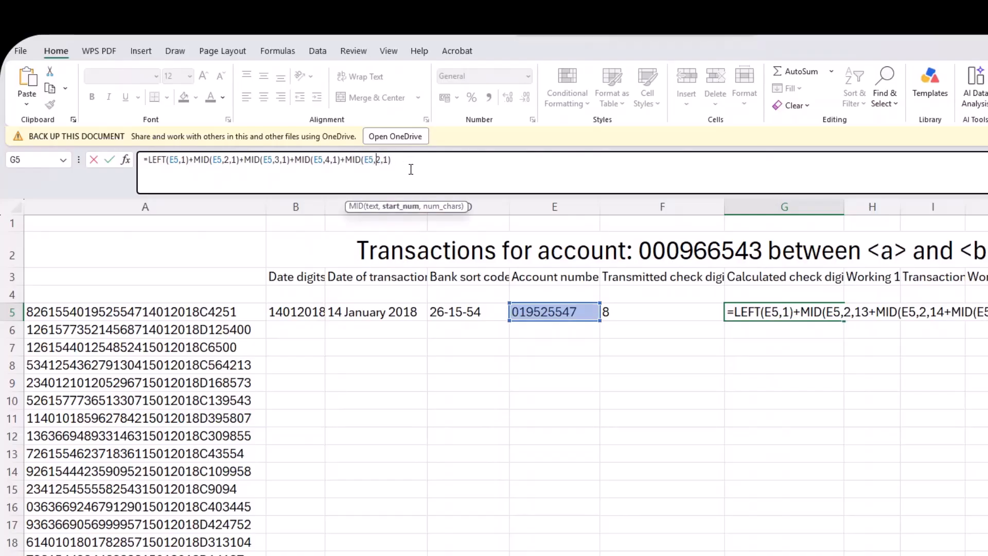
key("Delete")
type("5")
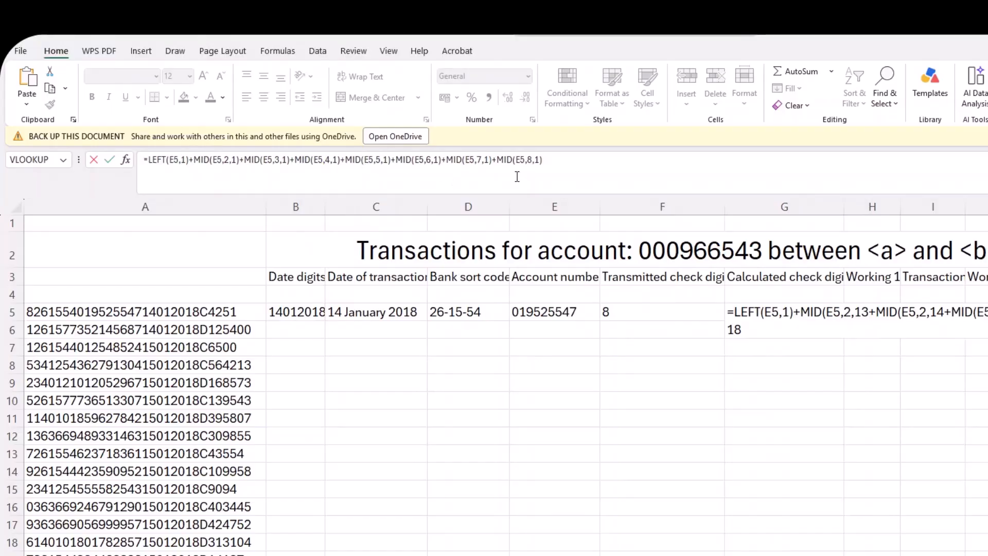
Complete the digit sum in G5 by adding +RIGHT(E5,1) to the end of the formula.
left_click(546, 162)
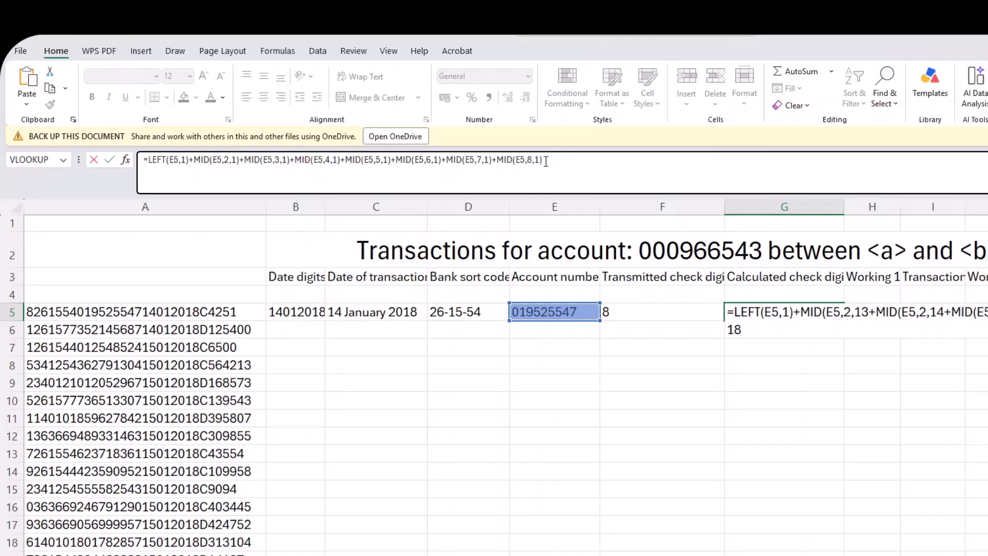
type("+rig")
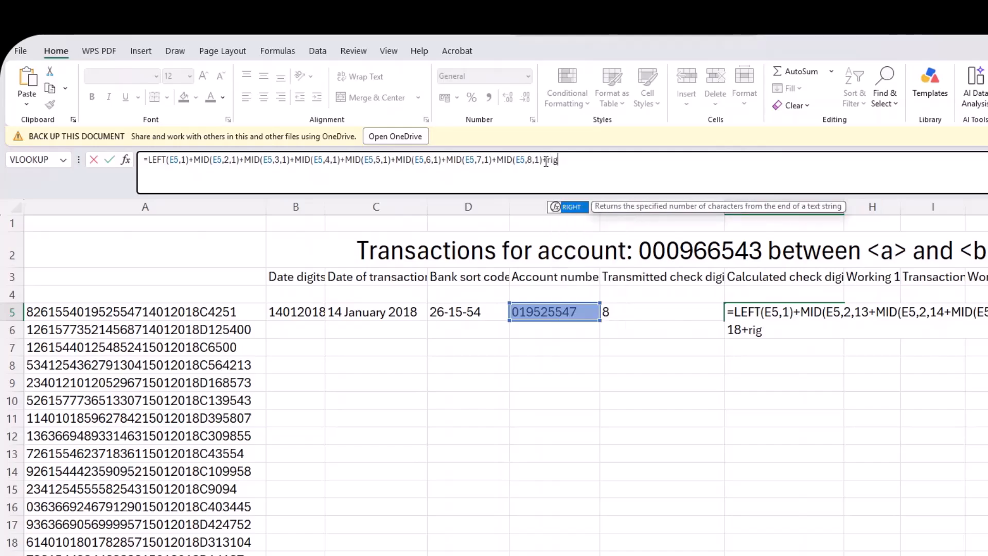
key("Tab")
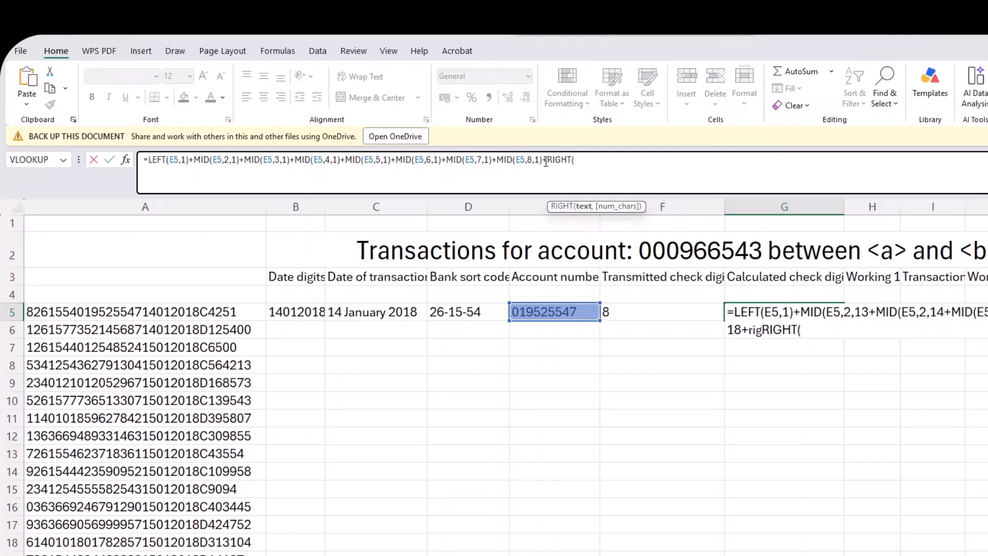
left_click(555, 314)
type(",1")
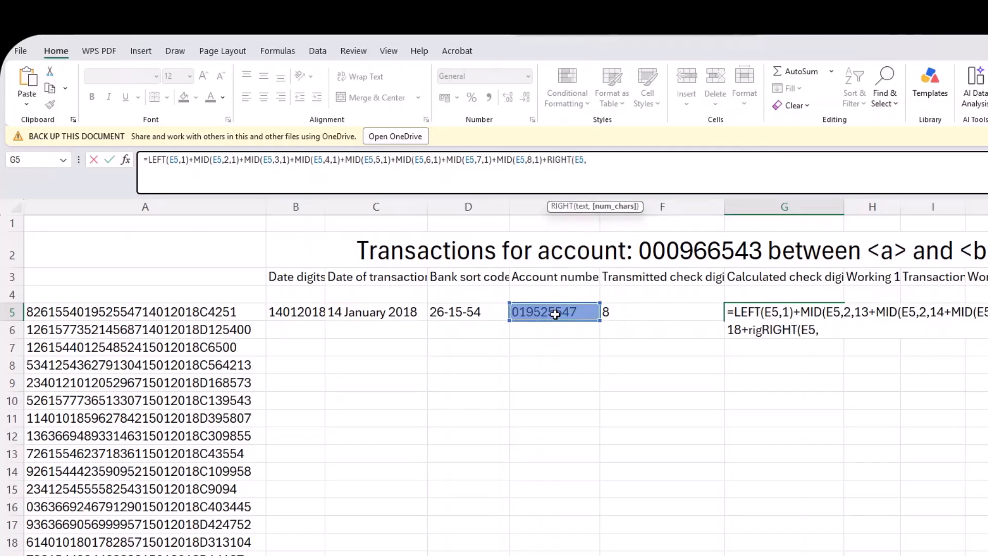
type(")")
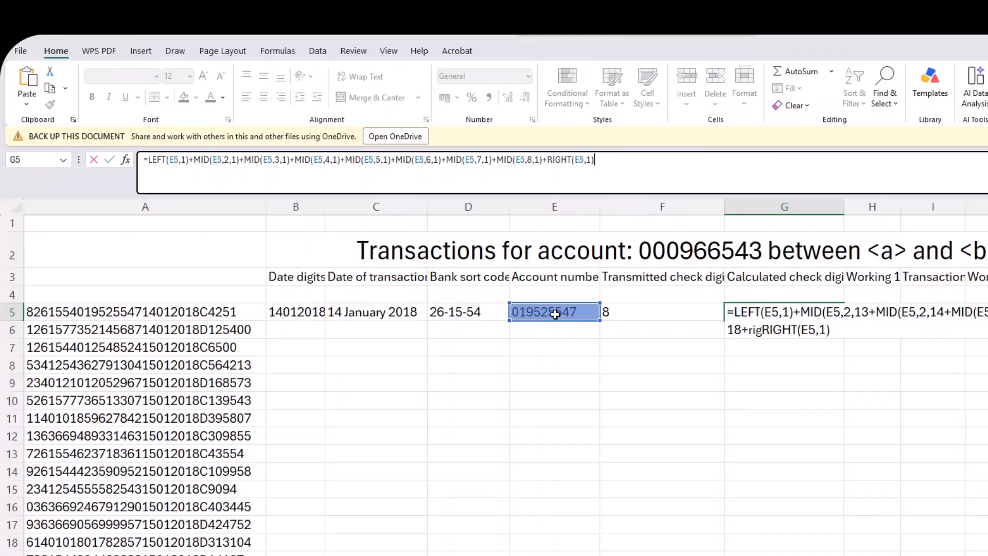
key("Return")
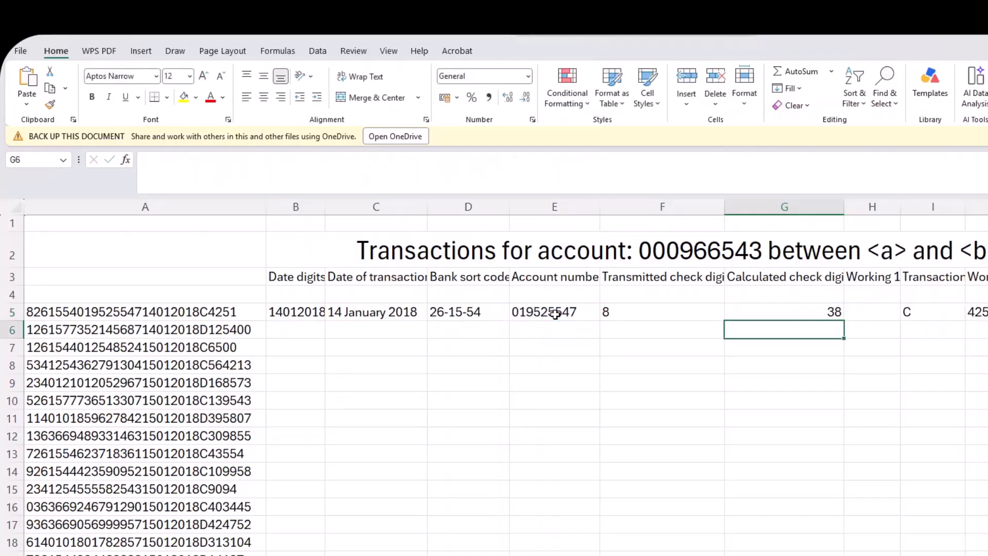
Wrap the digit sum in G5 in a RIGHT function that extracts 1 character, the total's last digit.
left_click(807, 310)
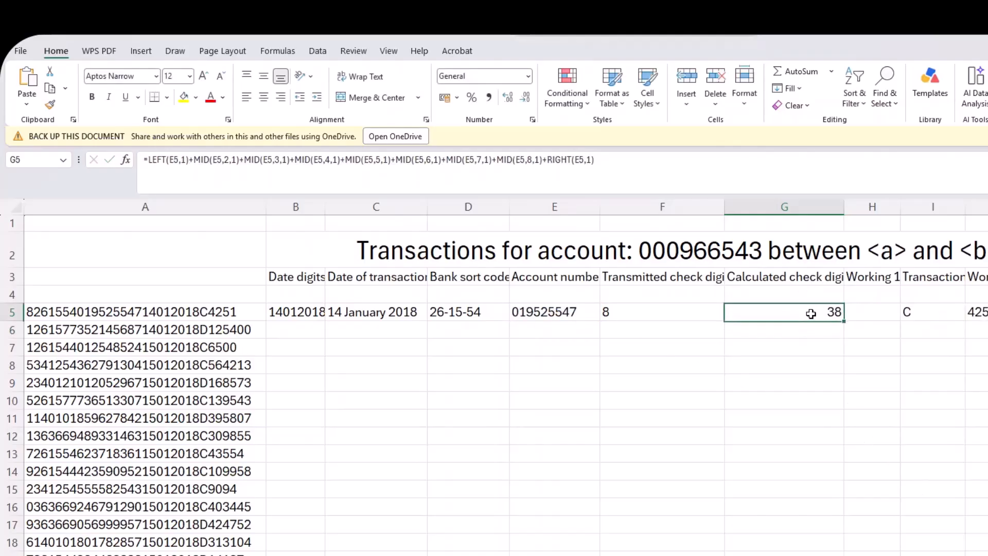
left_click(552, 311)
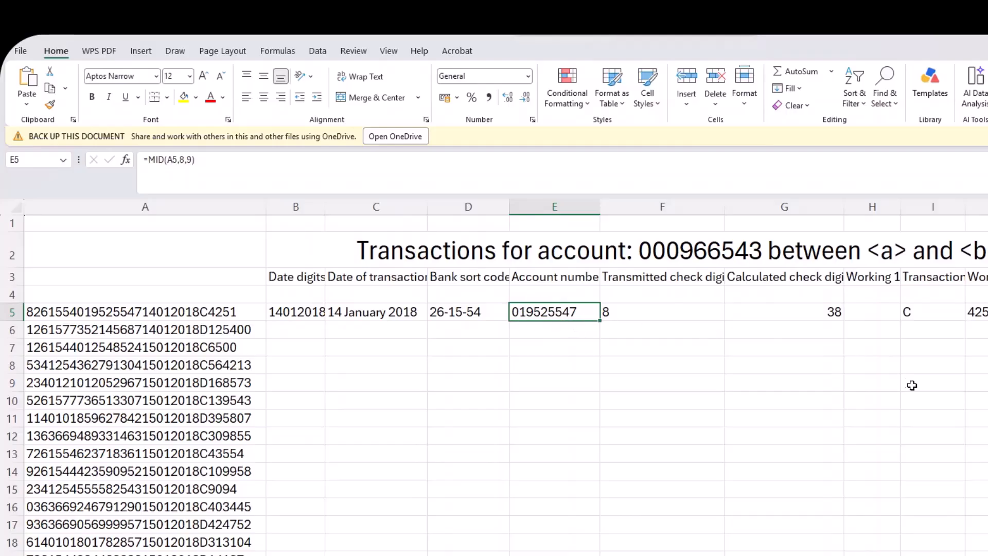
left_click(814, 312)
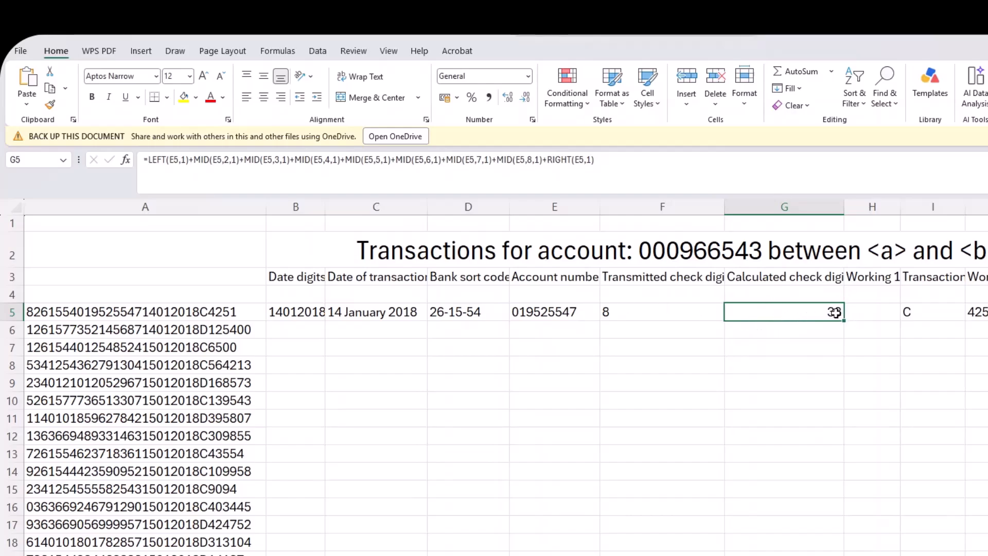
left_click(150, 161)
type("RIGHT(")
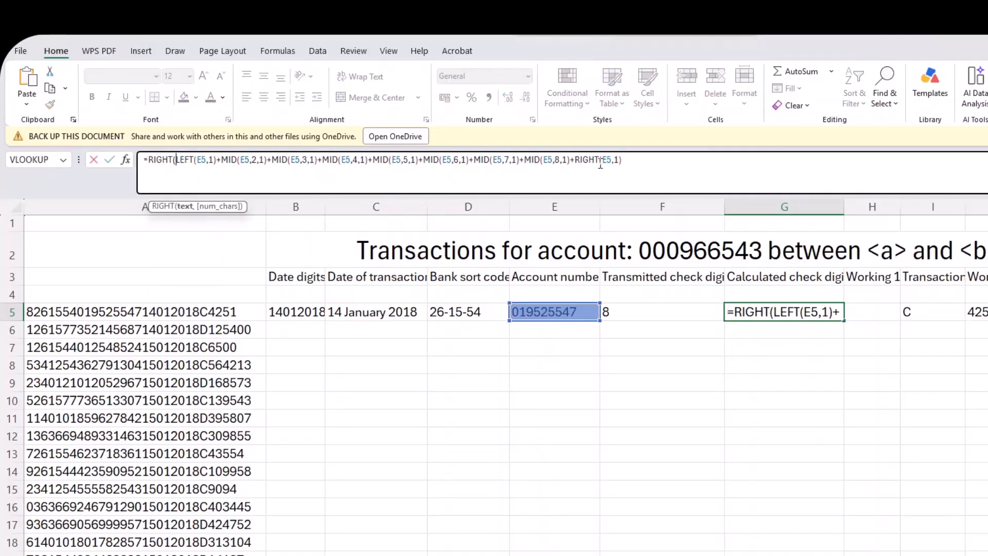
left_click(623, 162)
type(",")
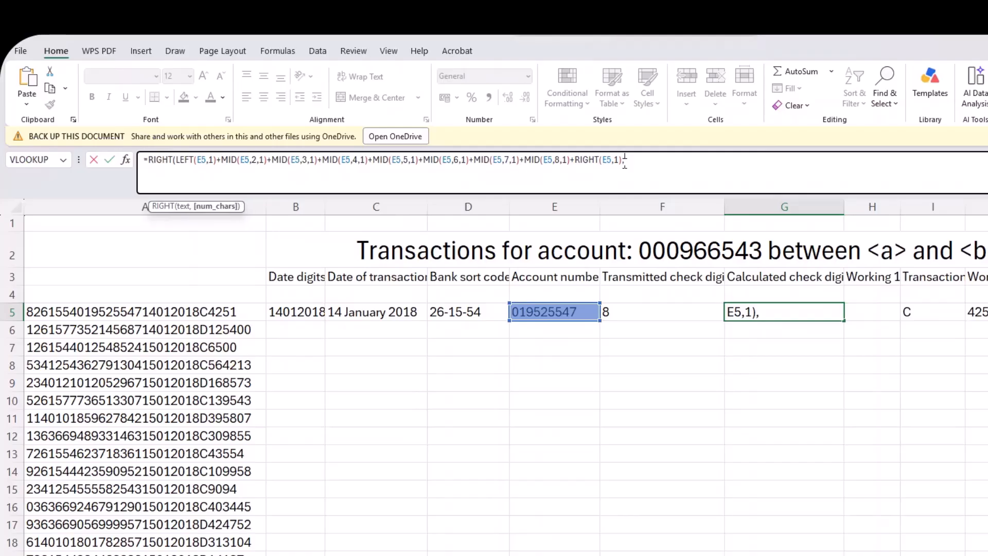
type("1)")
key("Return")
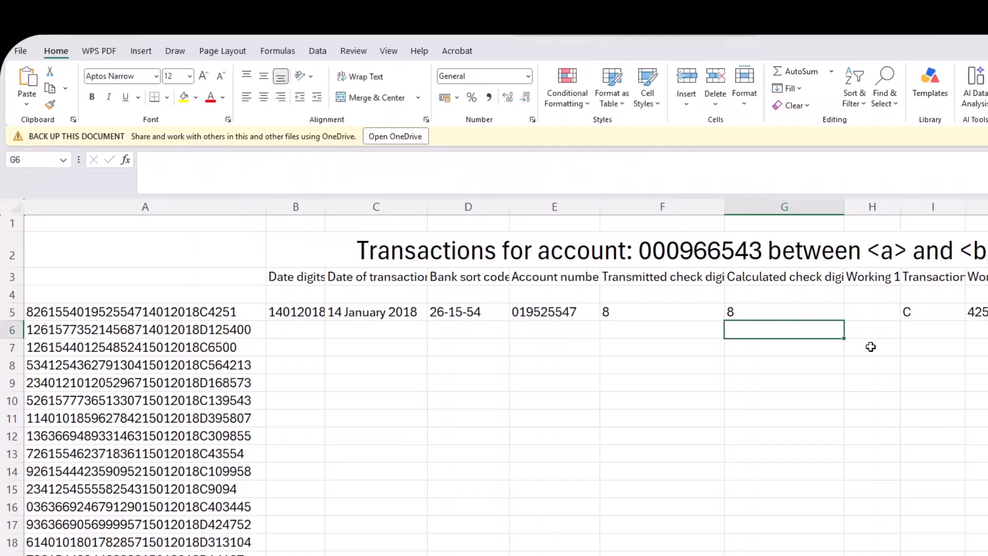
Compare the Transmitted check digit in F5 with the Calculated check digit in G5.
left_click(780, 312)
left_click(688, 309)
left_click(746, 308)
left_click(655, 312)
left_click(763, 311)
left_click(678, 309)
left_click(764, 312)
double_click(763, 311)
key("Return")
left_click(676, 313)
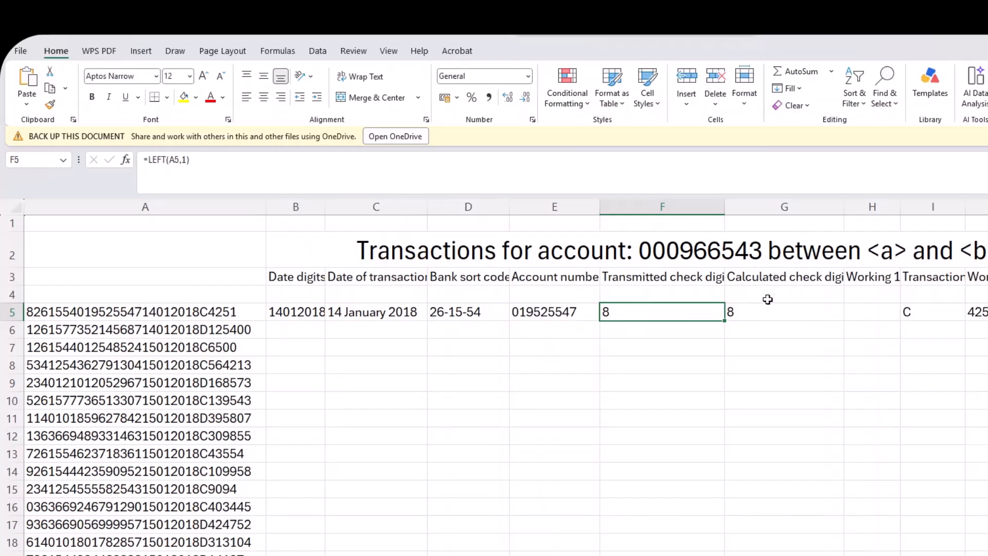
Convert the Calculated check digit in G5 to a number by enclosing its whole formula in VALUE.
left_click(765, 315)
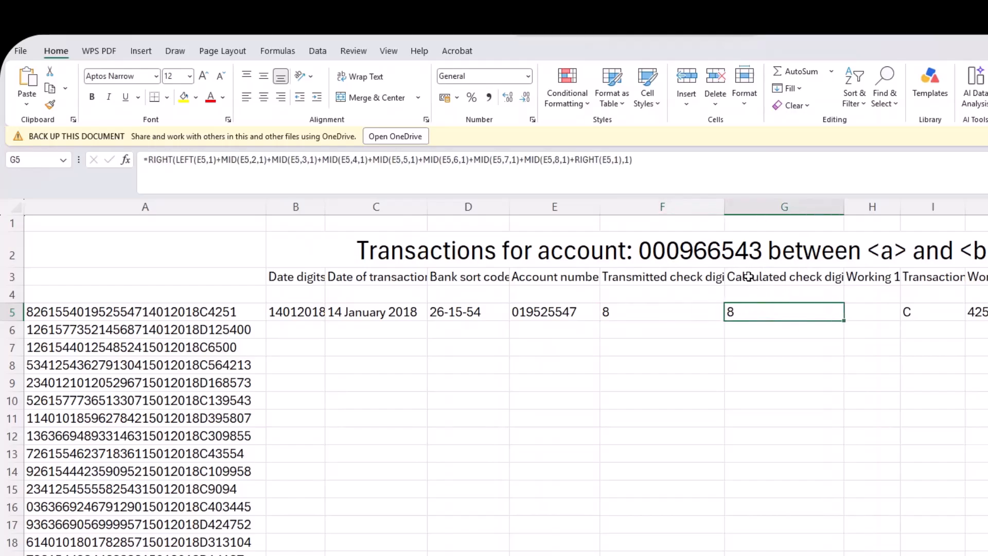
left_click(151, 161)
type("val")
key("Tab")
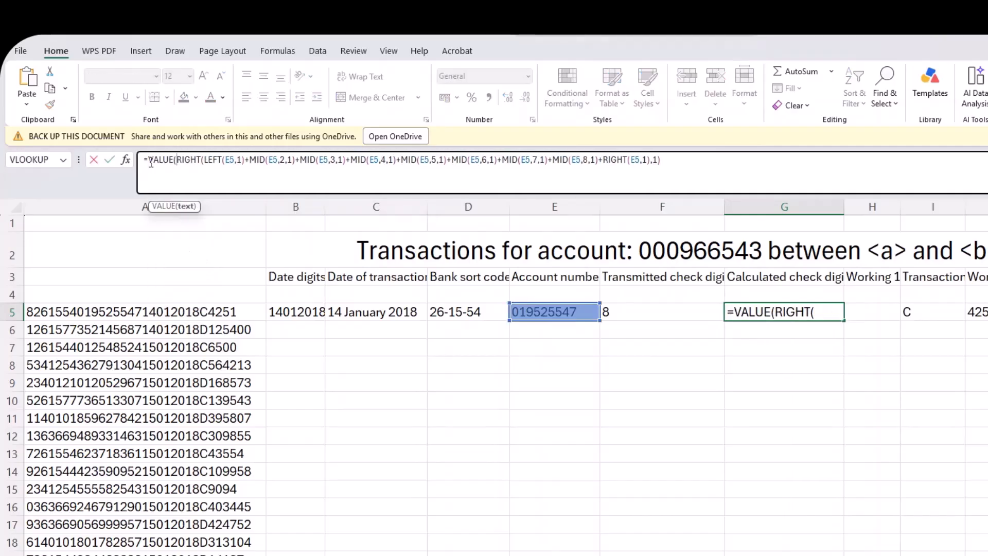
left_click(669, 159)
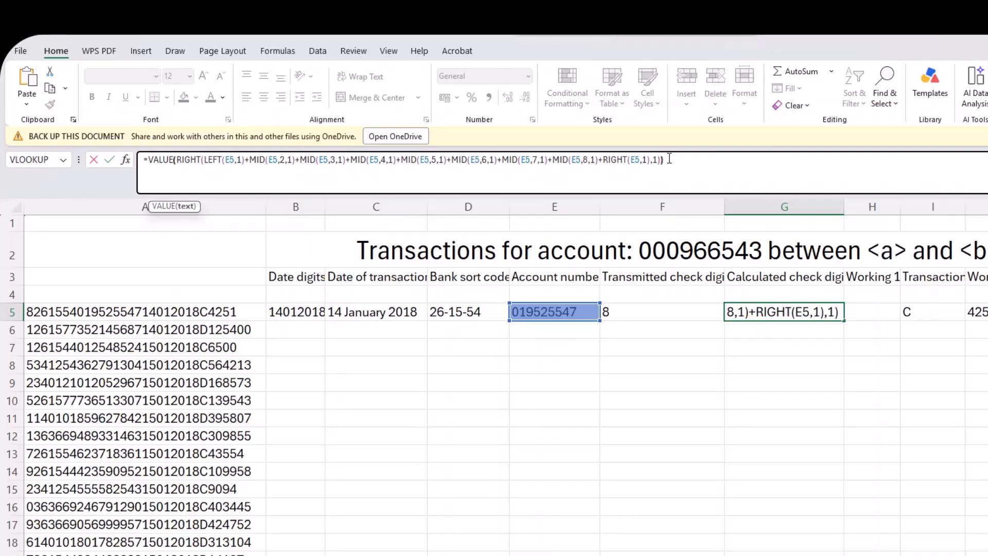
type(")")
key("Return")
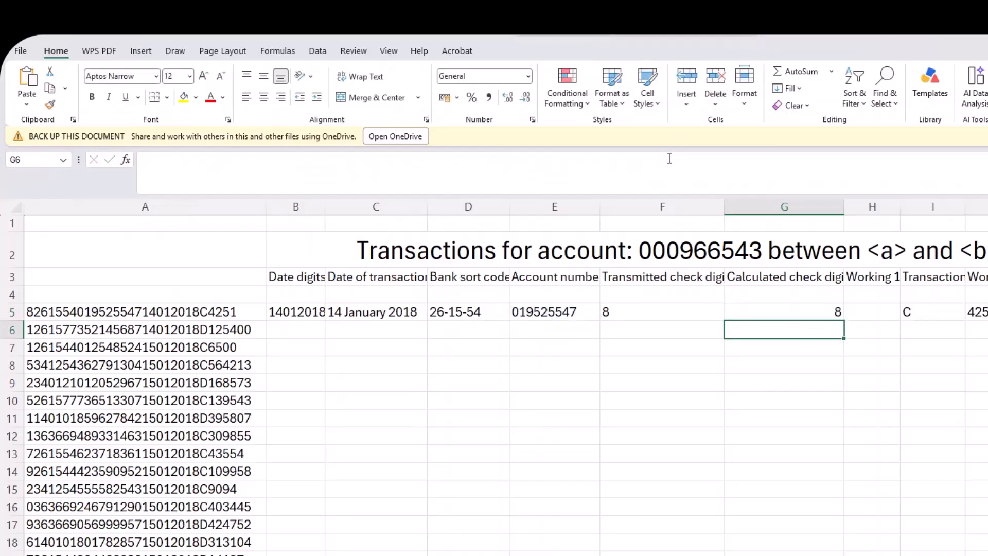
Convert the Transmitted check digit in F5 to a number by multiplying its LEFT(A5,1) formula by 1.
left_click(778, 311)
left_click(665, 312)
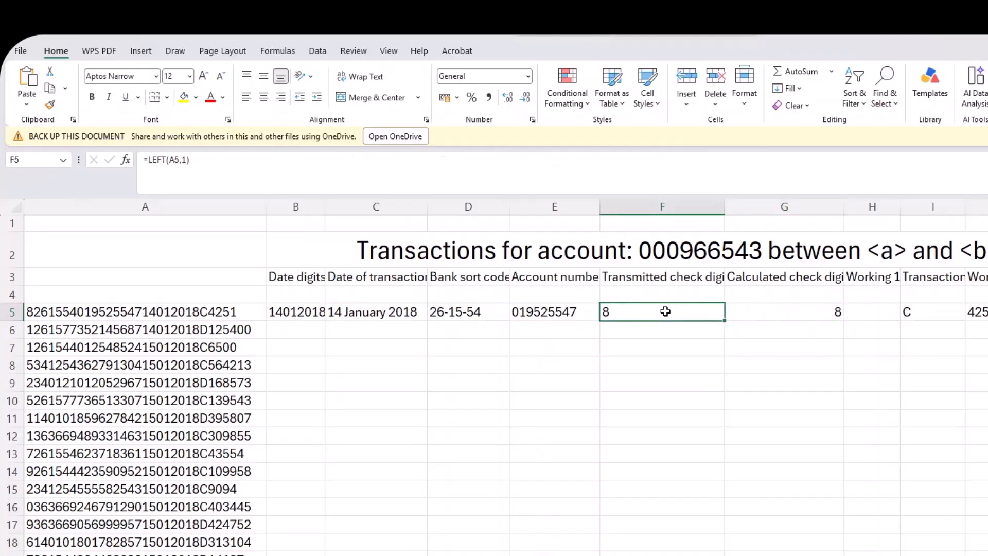
left_click(796, 312)
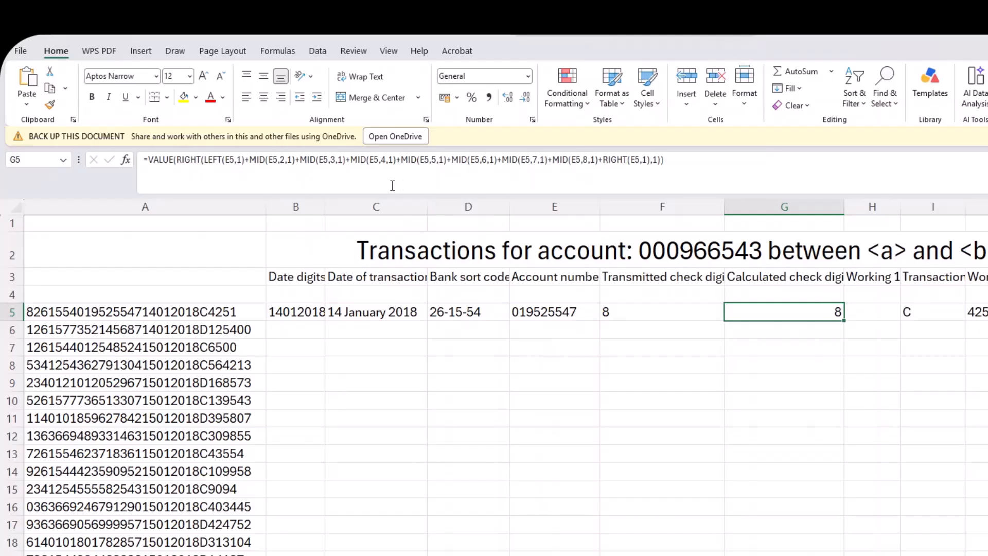
left_click(164, 157)
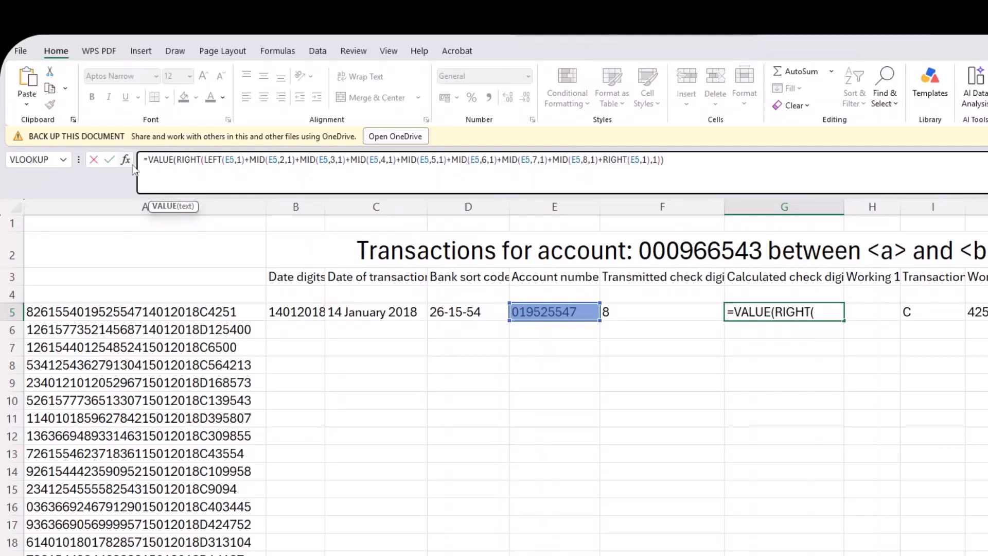
key("Return")
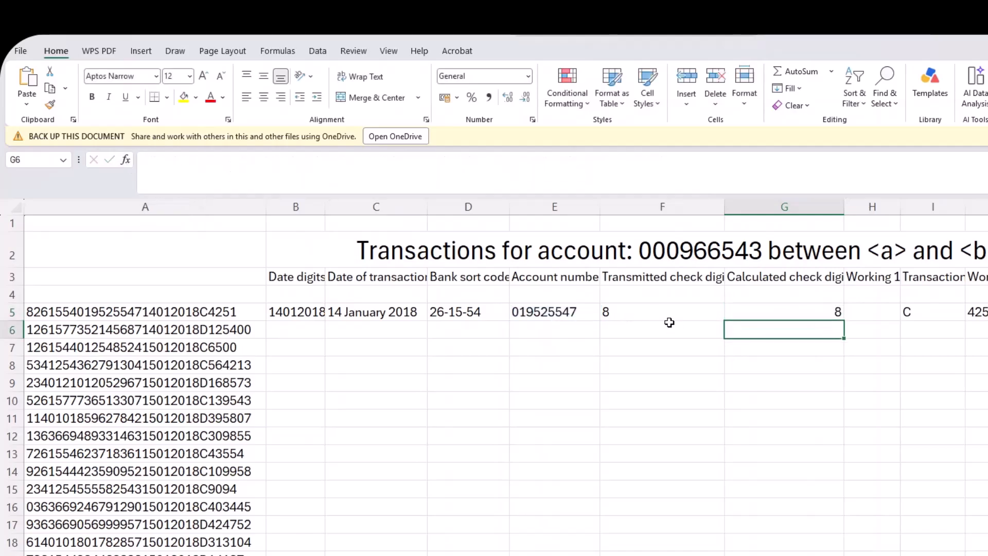
left_click(666, 305)
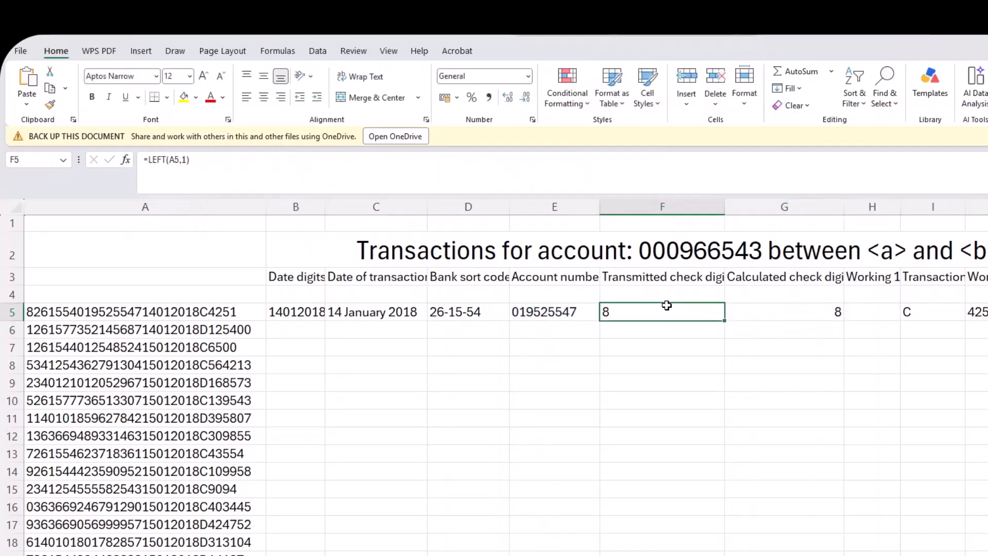
left_click(216, 167)
type("*")
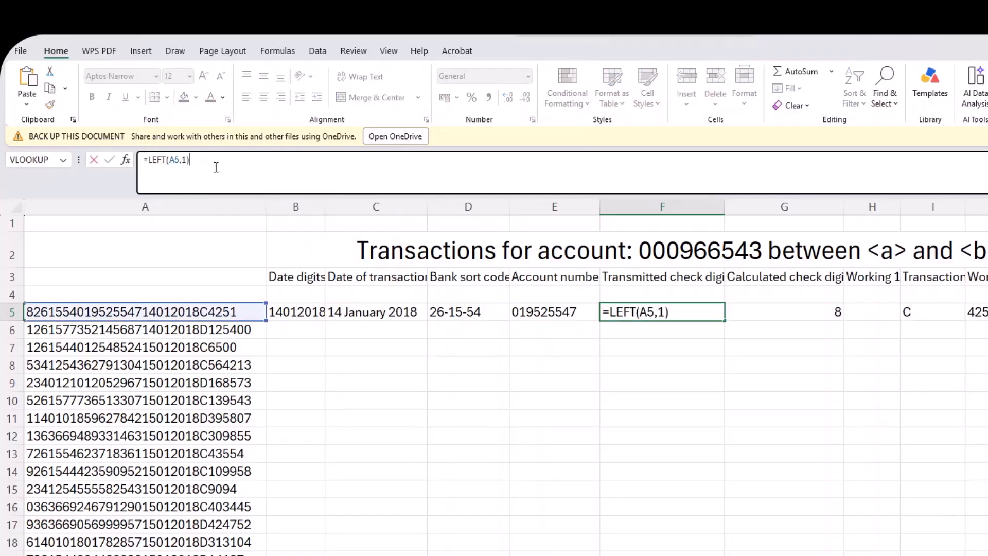
type("1")
key("Return")
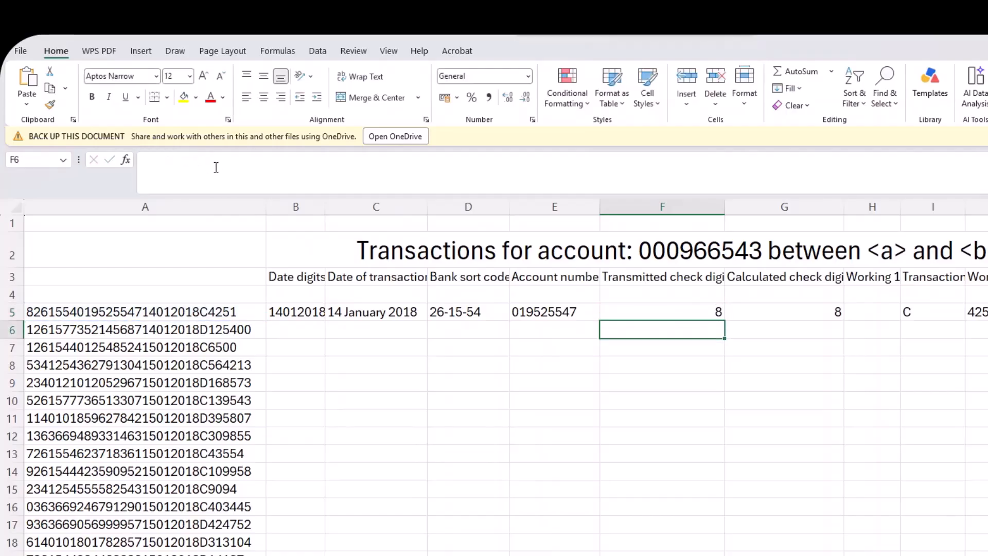
left_click(683, 306)
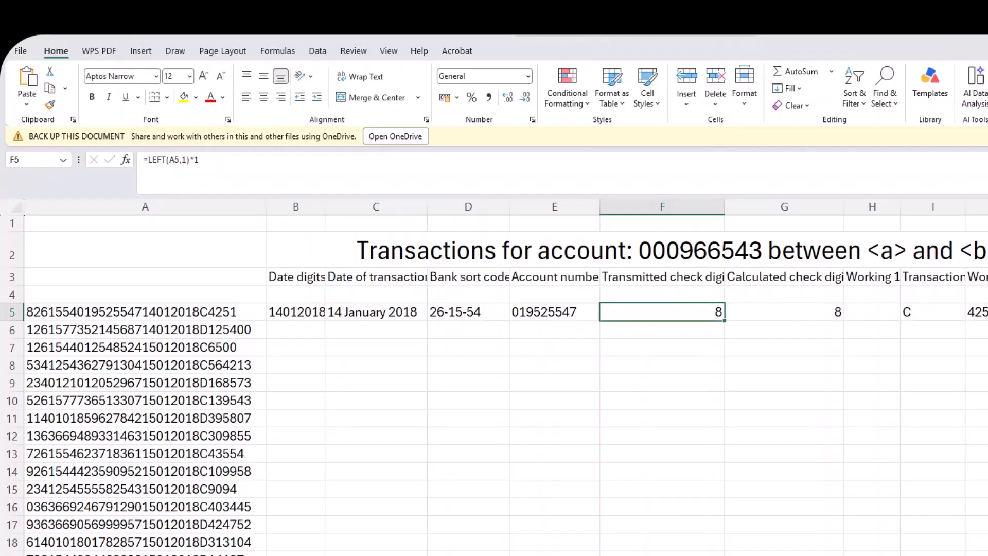
Read question 5 in the exam paper PDF and return to the Decrypt workbook in Excel.
key("alt+Tab")
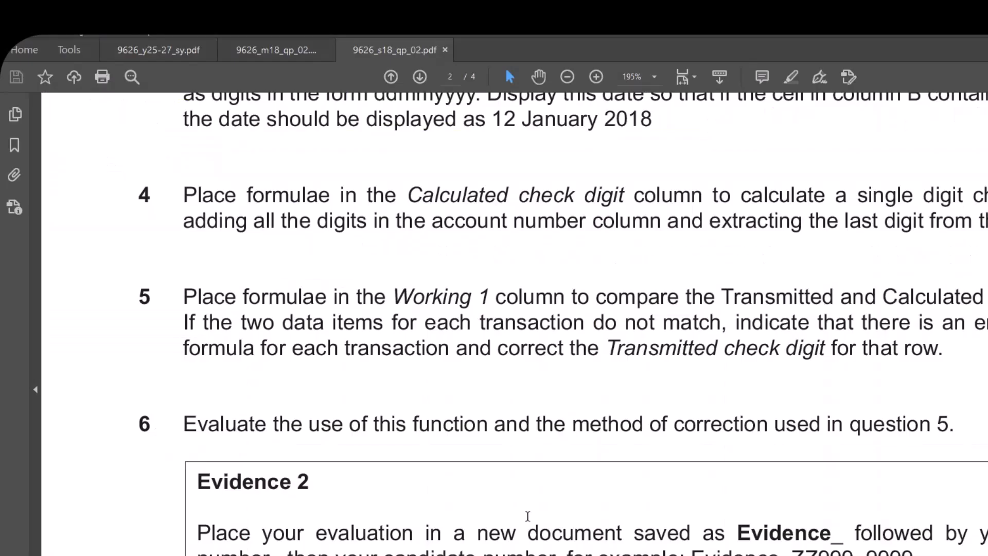
scroll(528, 517, "down", 1)
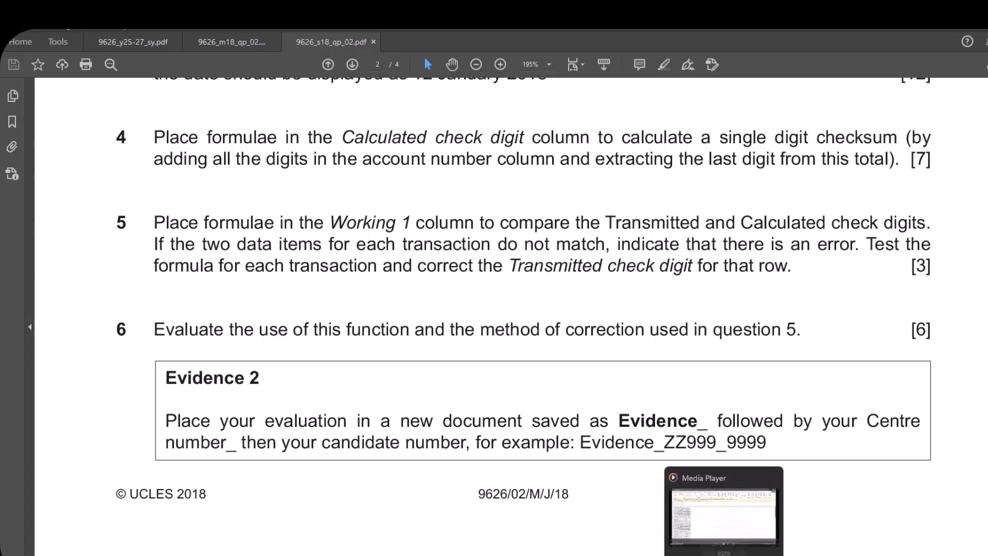
right_click(700, 555)
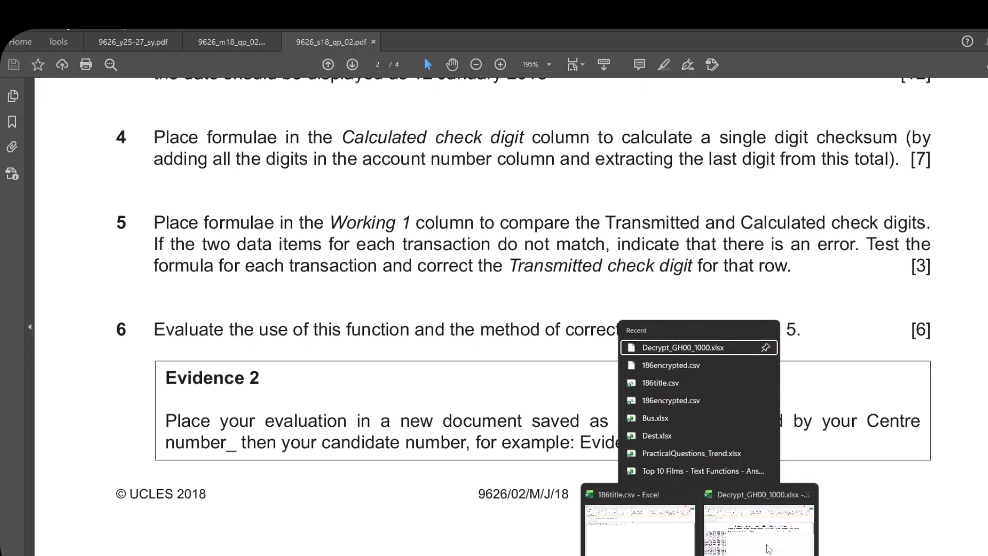
left_click(767, 544)
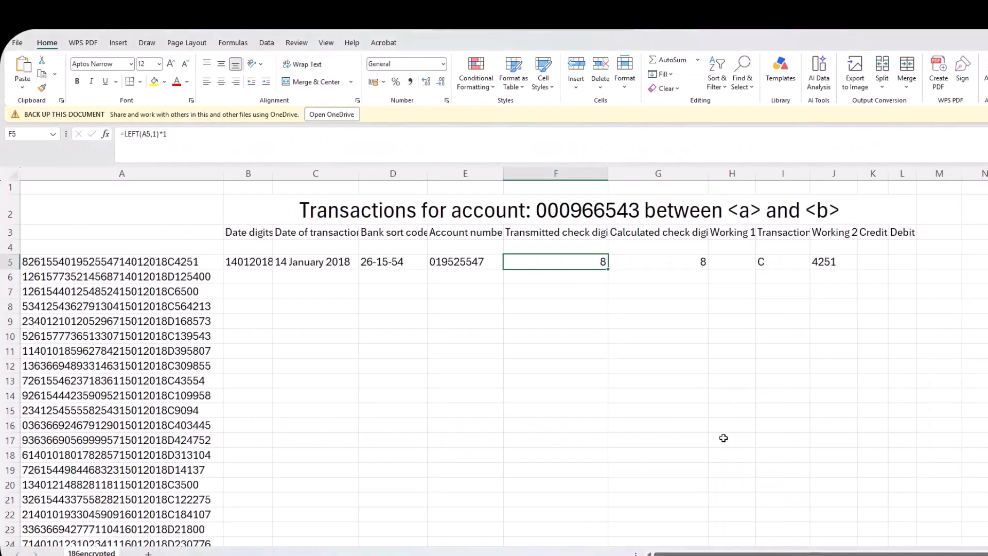
Enter the formula =IF(F5=G5,"","Error") in H5 under Working 1 to compare the Transmitted and Calculated check digits.
left_click(737, 268)
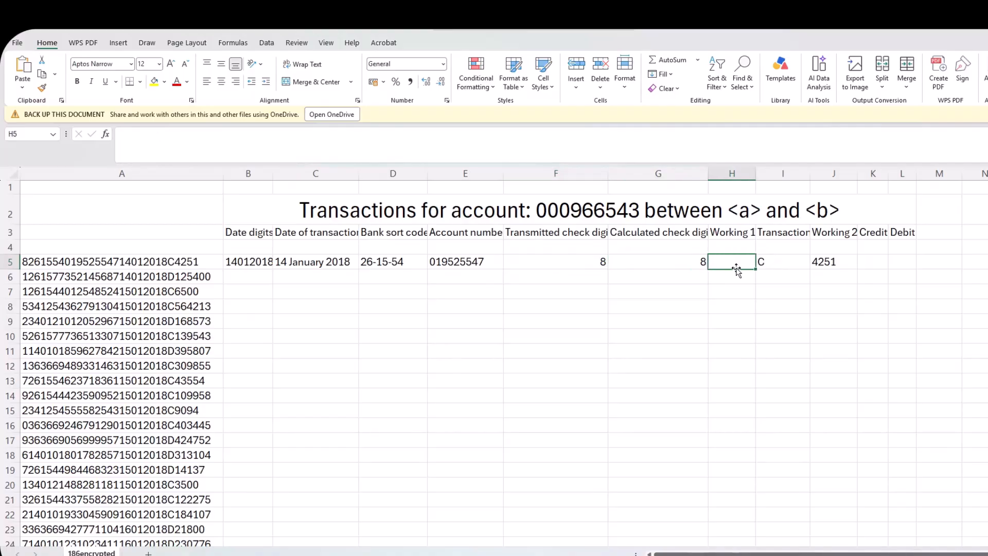
type("=")
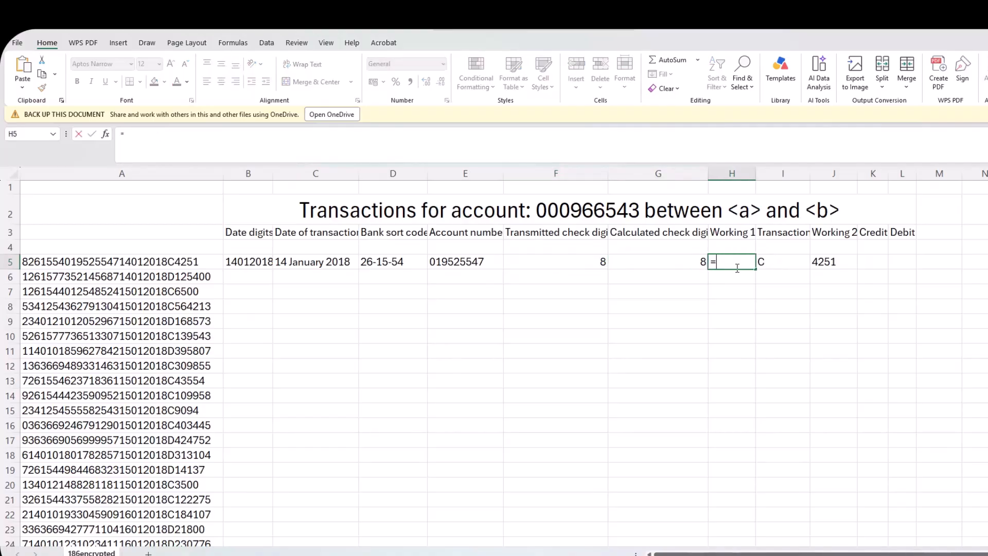
type("IF(")
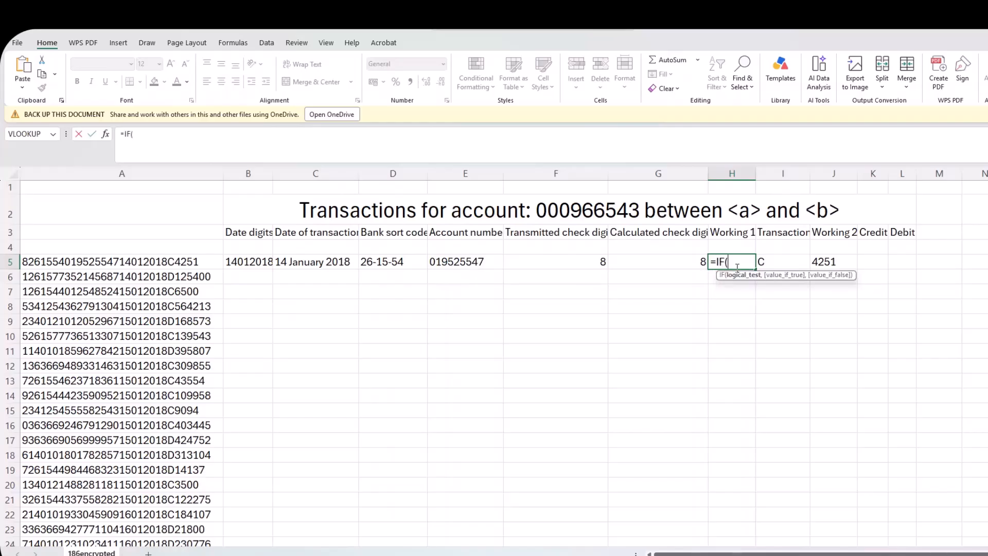
left_click(585, 262)
type("=")
left_click(626, 262)
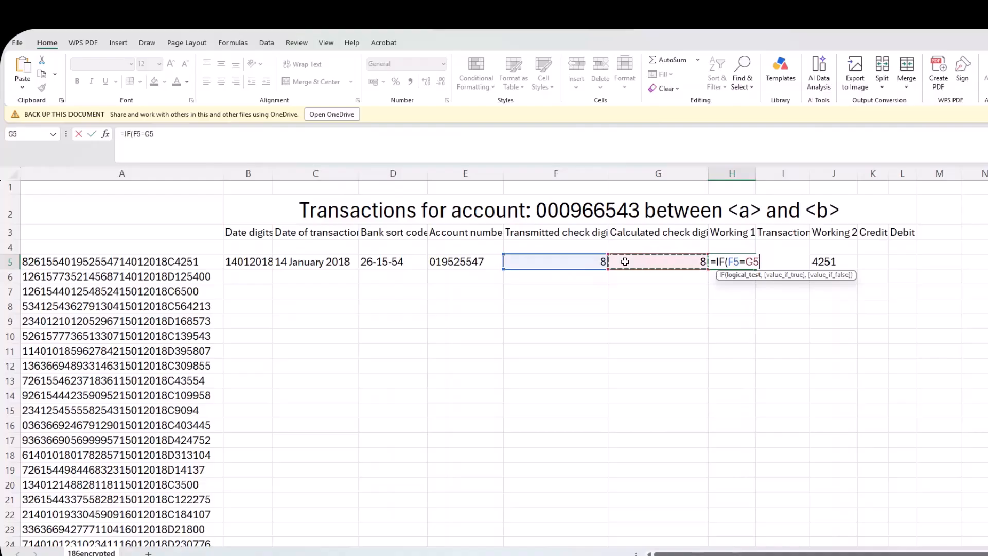
type(",\"\",\"Error")
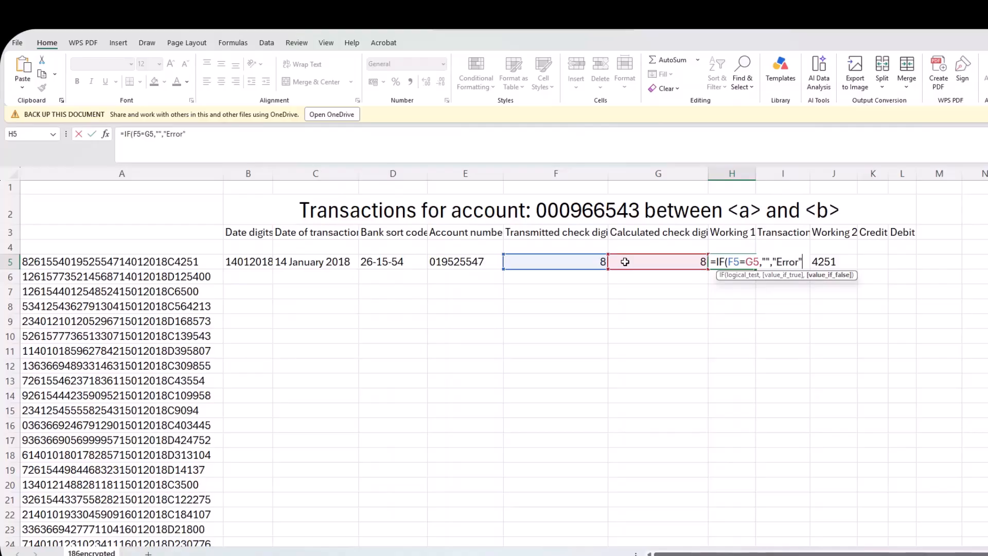
key("Return")
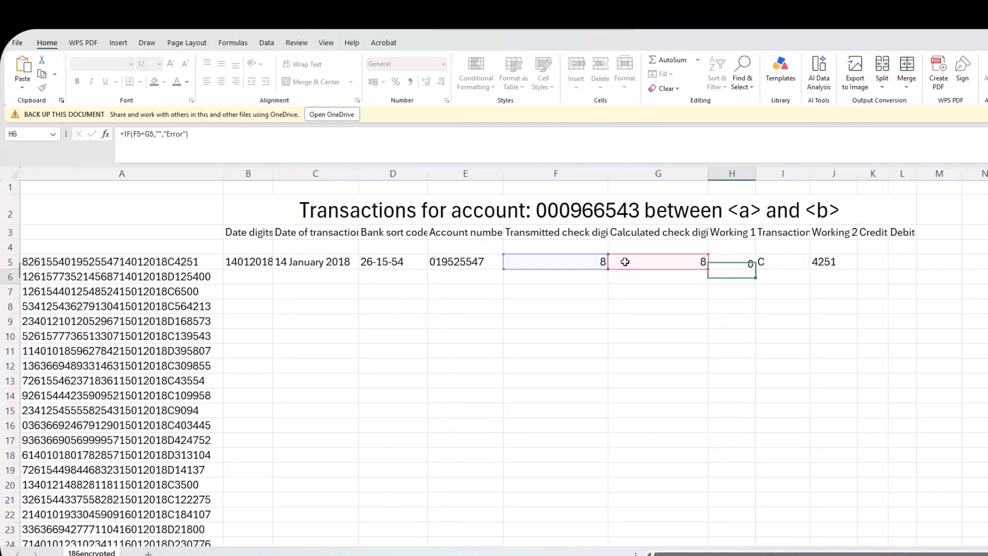
left_click_drag(730, 262, 587, 263)
left_click(664, 260)
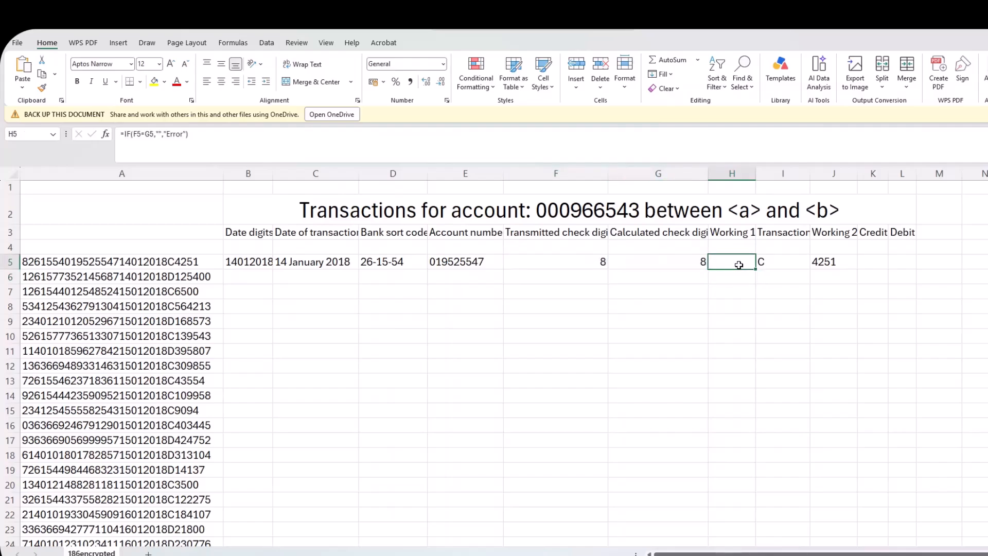
Remove the multiplication by 1 from the Transmitted check digit formula in F5, leaving =LEFT(A5,1).
left_click(603, 260)
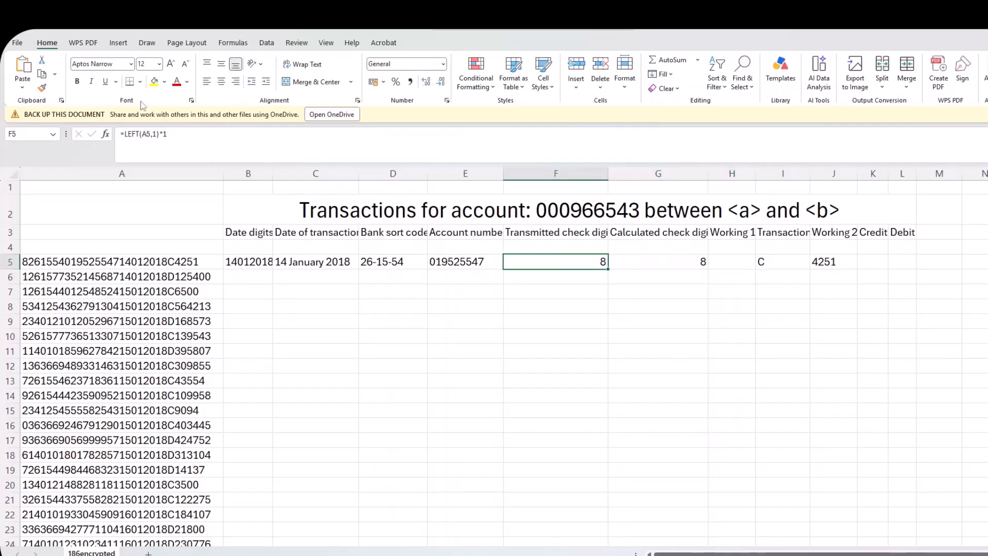
left_click(174, 134)
key("BackSpace")
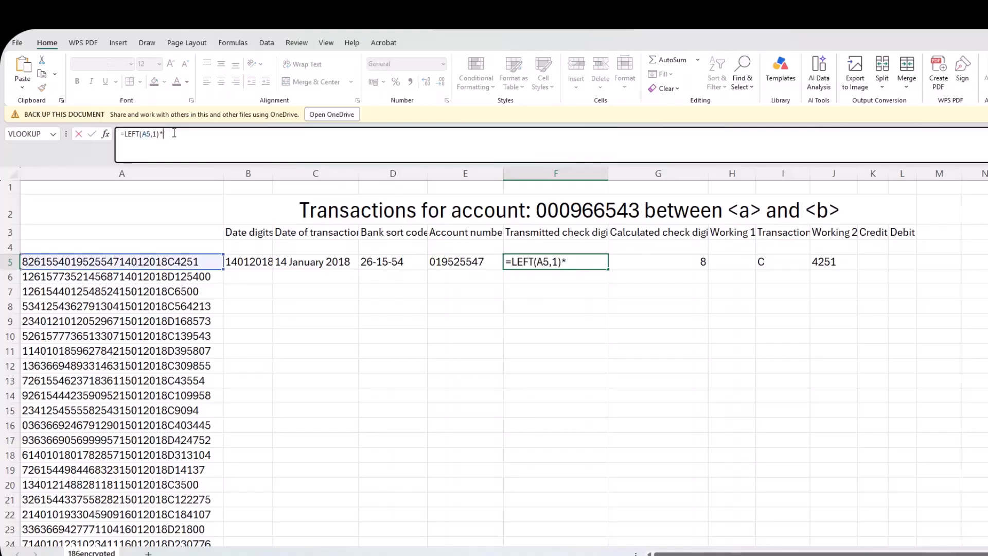
key("Return")
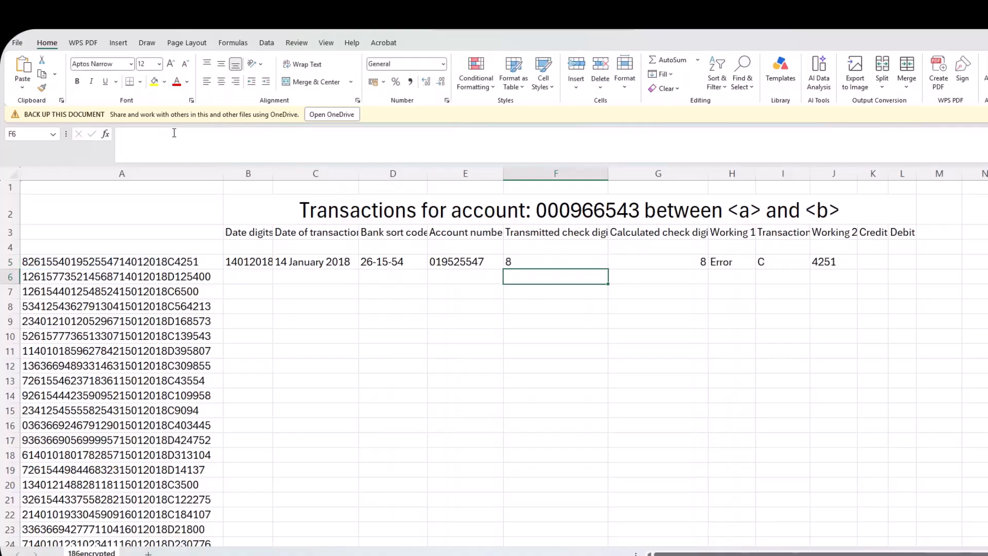
Examine the Working 1 comparison in H5 against the check digit formulas in F5 and G5.
left_click(730, 262)
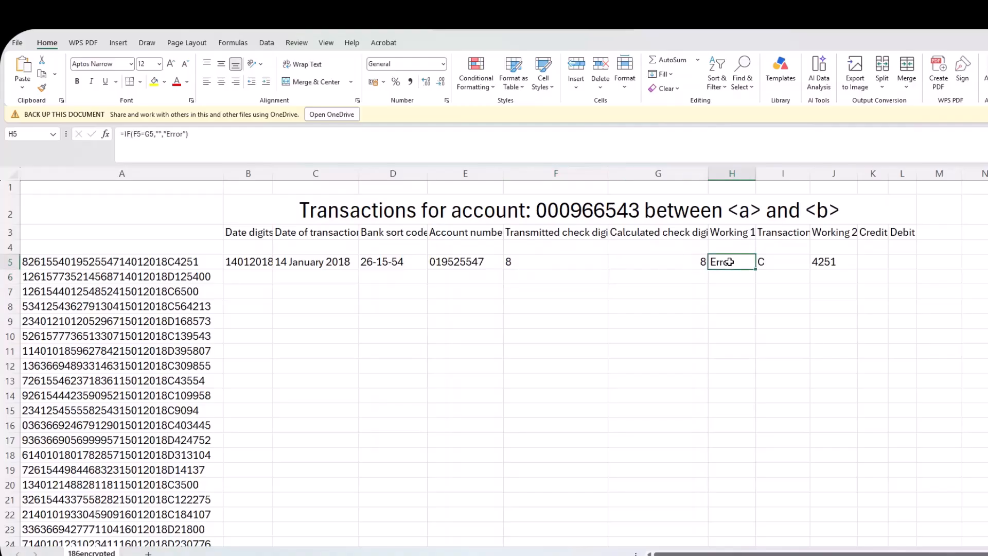
left_click(688, 263)
left_click(580, 262)
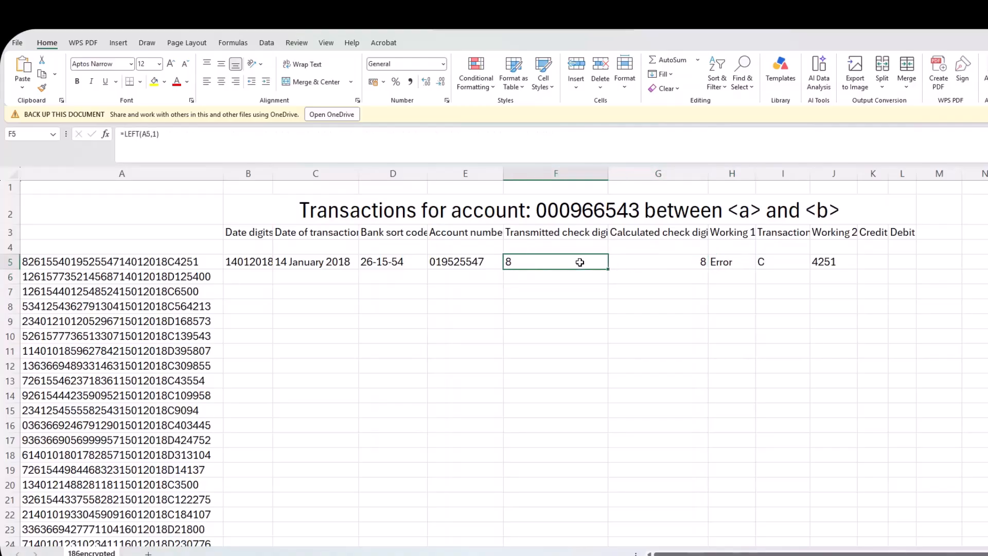
left_click(636, 264)
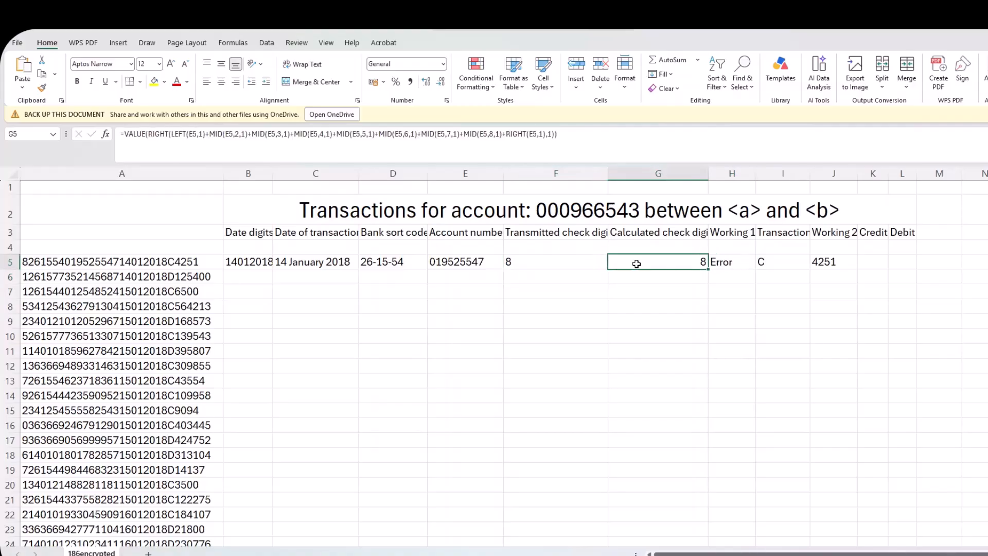
left_click(581, 262)
left_click(729, 260)
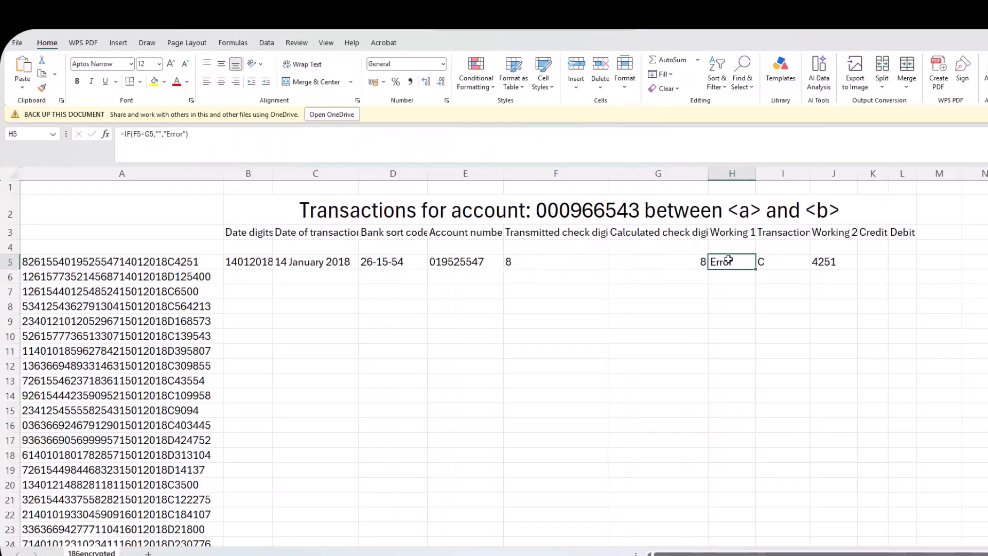
Restore the Transmitted check digit formula in F5 to =LEFT(A5,1)*1 and check it against G5.
left_click(528, 260)
left_click(169, 139)
type("*")
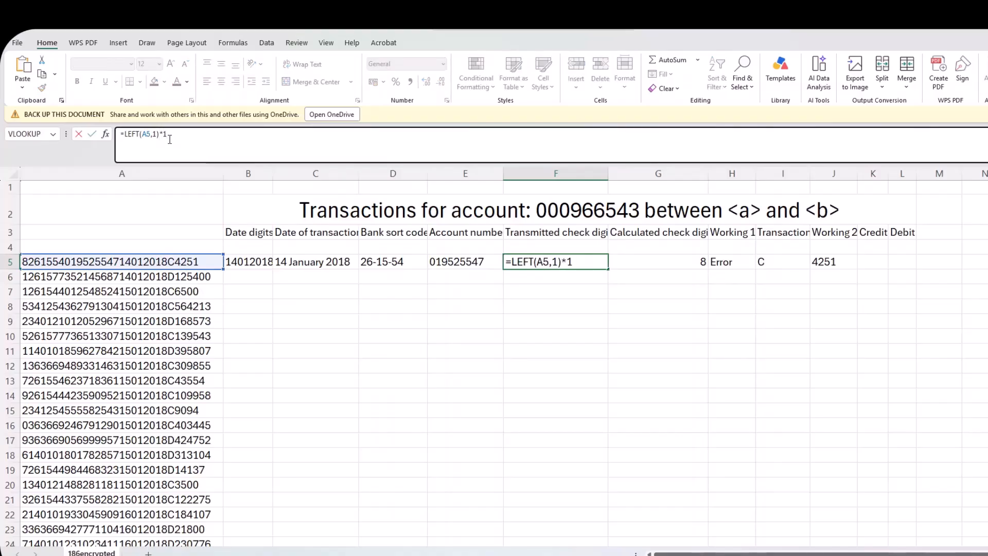
key("Return")
left_click(540, 260)
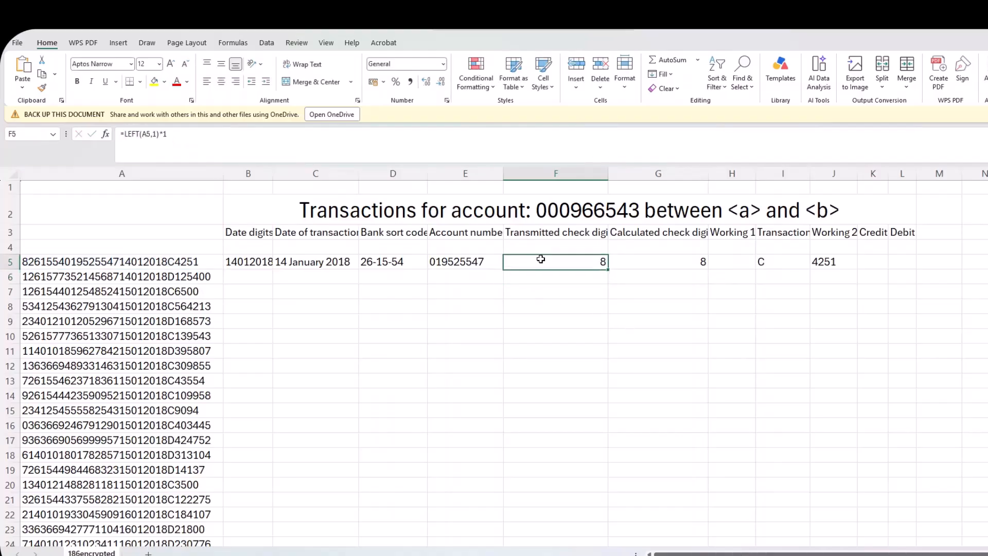
left_click(642, 260)
left_click(573, 257)
left_click(647, 258)
left_click(582, 258)
left_click(659, 259)
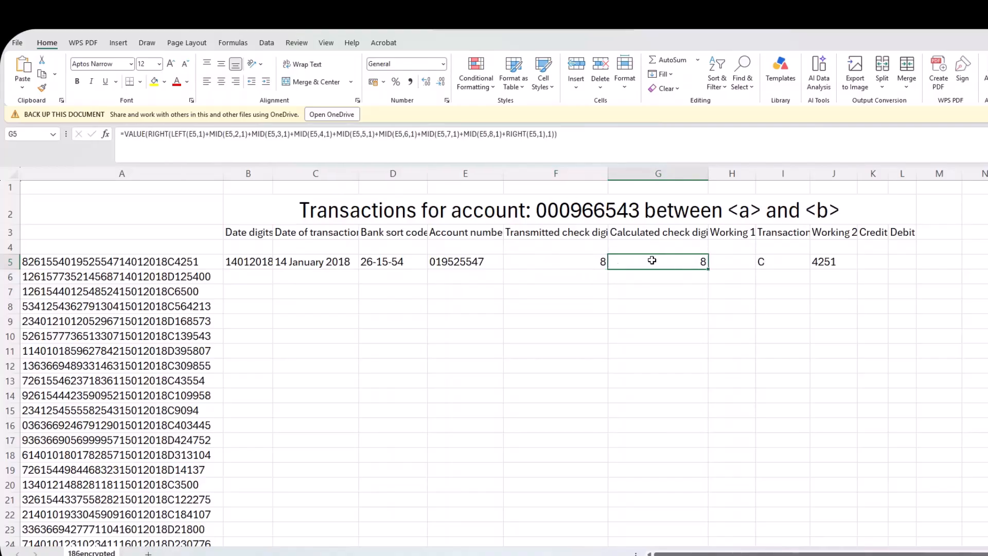
Fill the row 5 formulas from B5 to J5 down through all the transaction rows.
left_click(249, 263)
left_click_drag(249, 263, 825, 264)
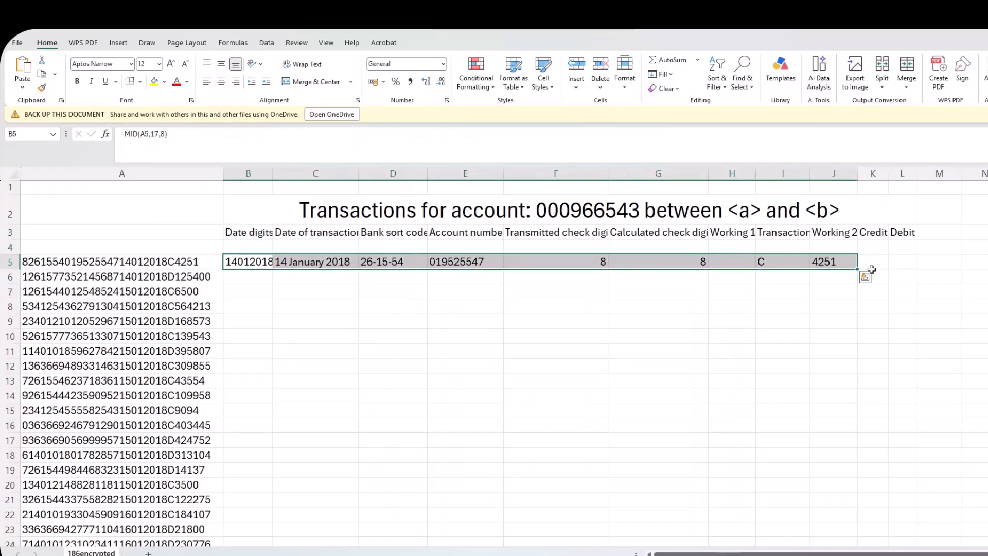
double_click(857, 270)
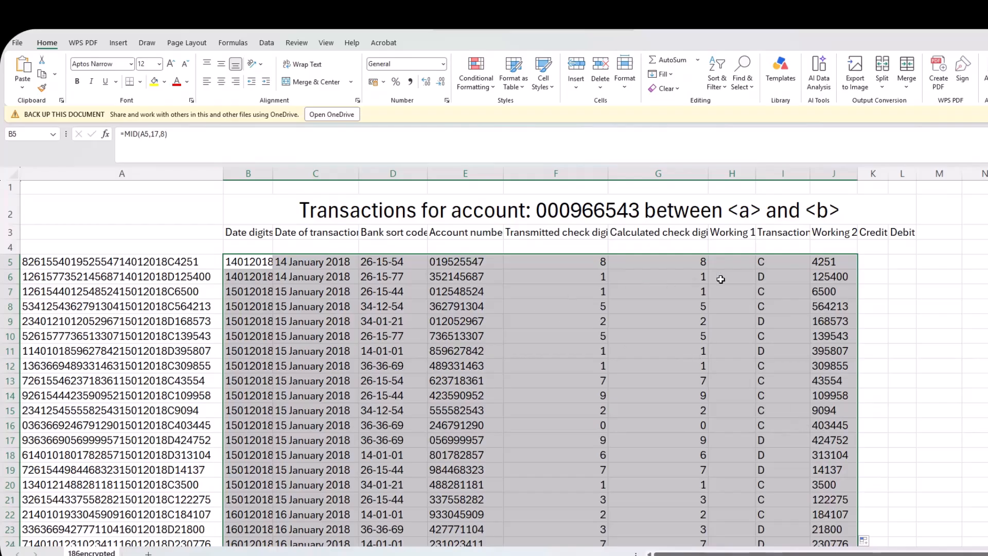
Look through the Working 1 column for errors and inspect both check digits of the mismatched transaction in row 38.
left_click(740, 262)
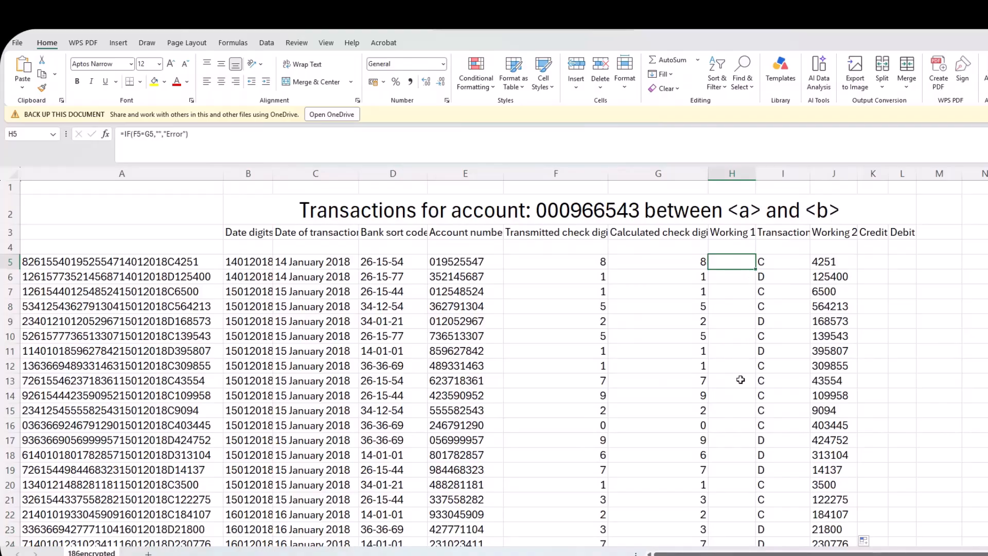
scroll(741, 380, "down", 10)
scroll(741, 380, "up", 1)
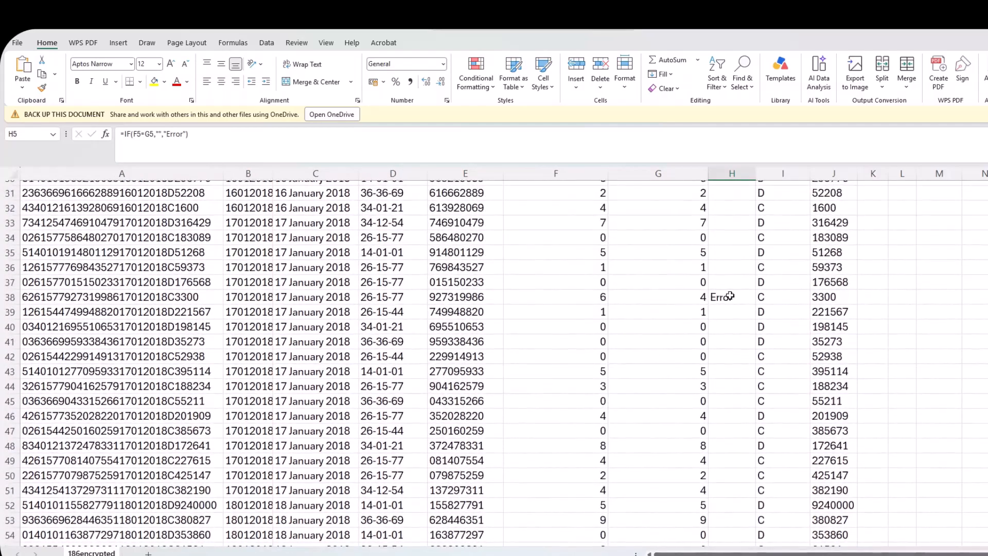
left_click(602, 303)
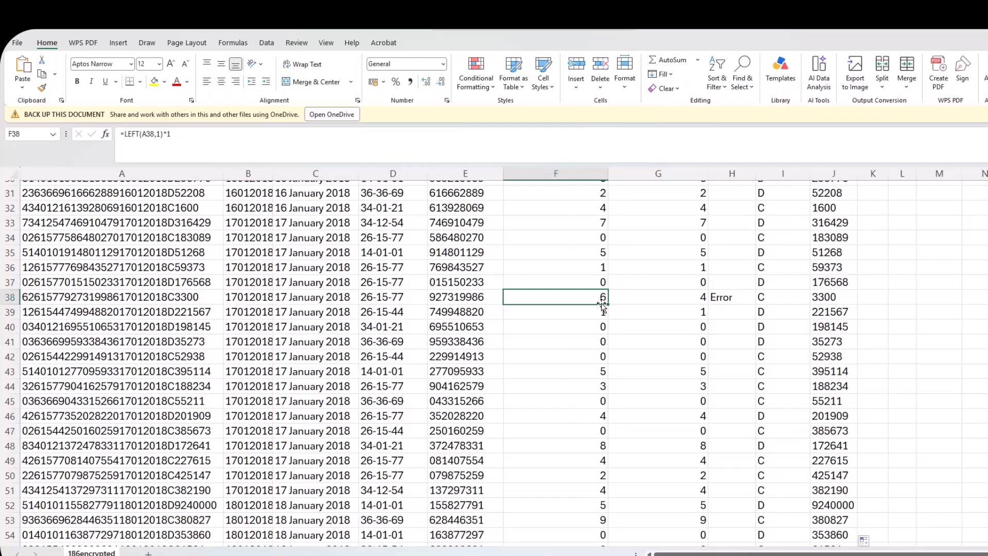
left_click(677, 297)
scroll(678, 300, "up", 5)
scroll(678, 300, "up", 5)
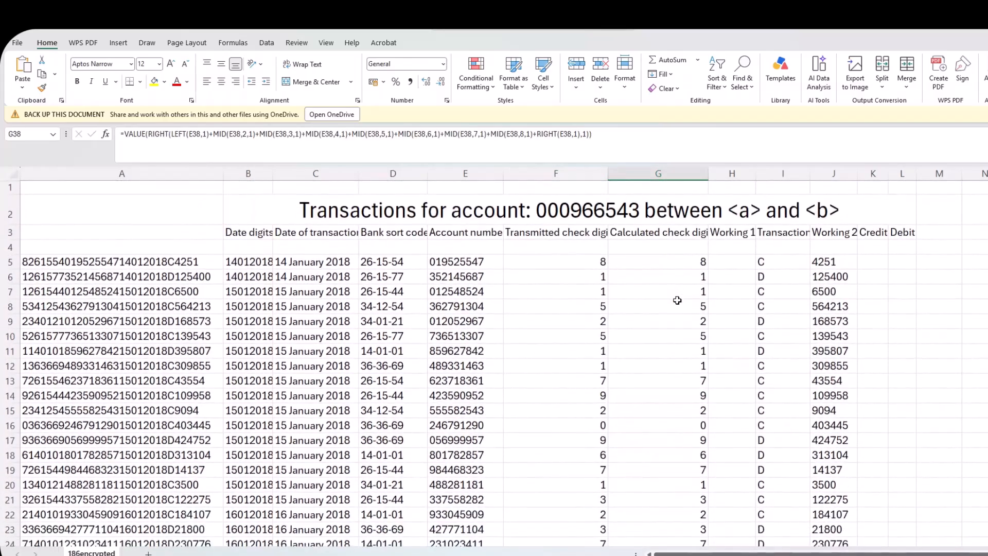
scroll(677, 300, "down", 10)
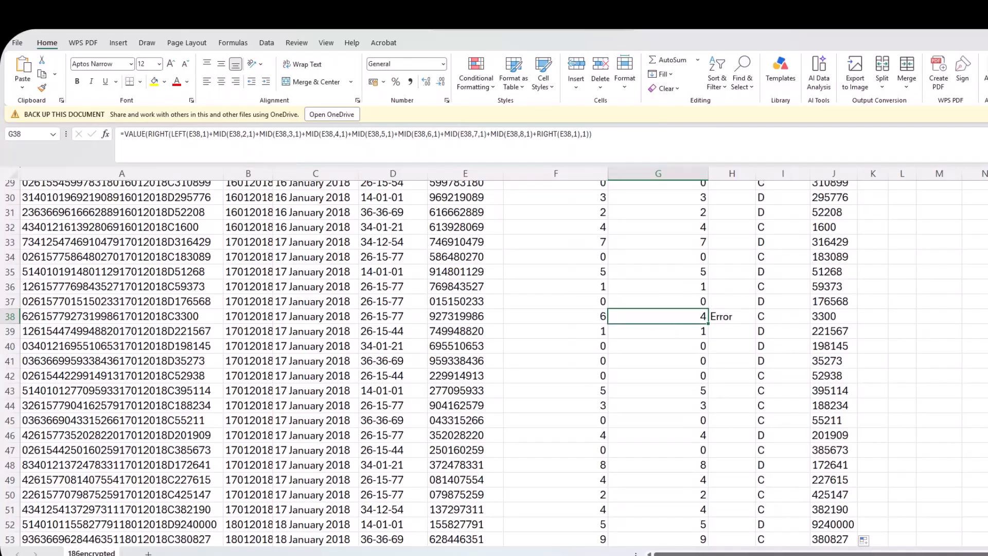
Reread question 5 in the exam paper PDF, return to Excel and overwrite the Calculated check digit in G38 with 6.
key("alt+Tab")
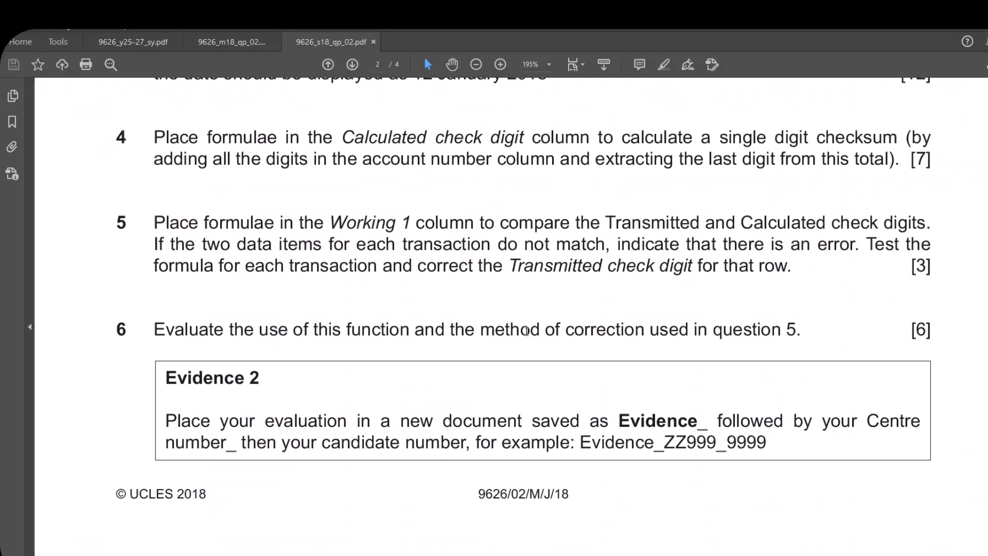
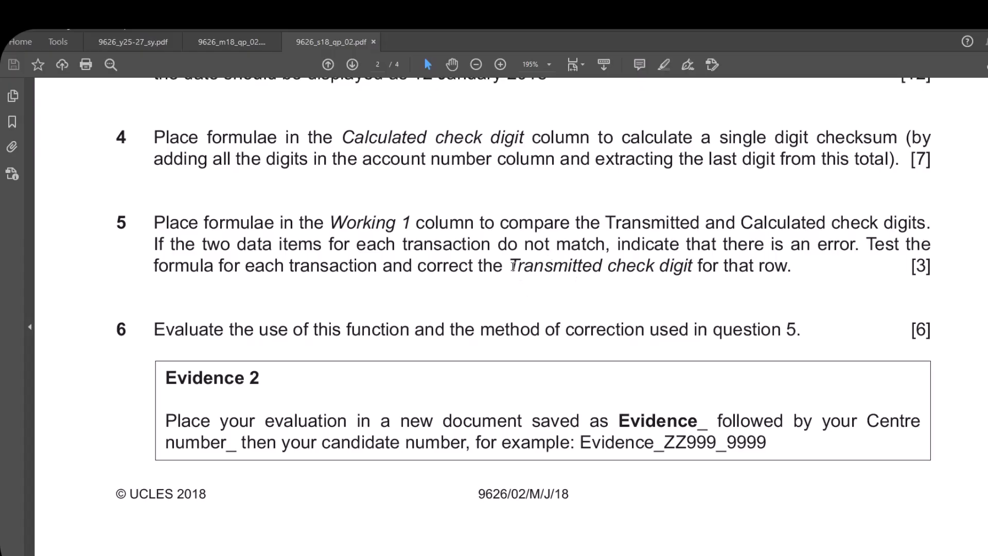
left_click(728, 555)
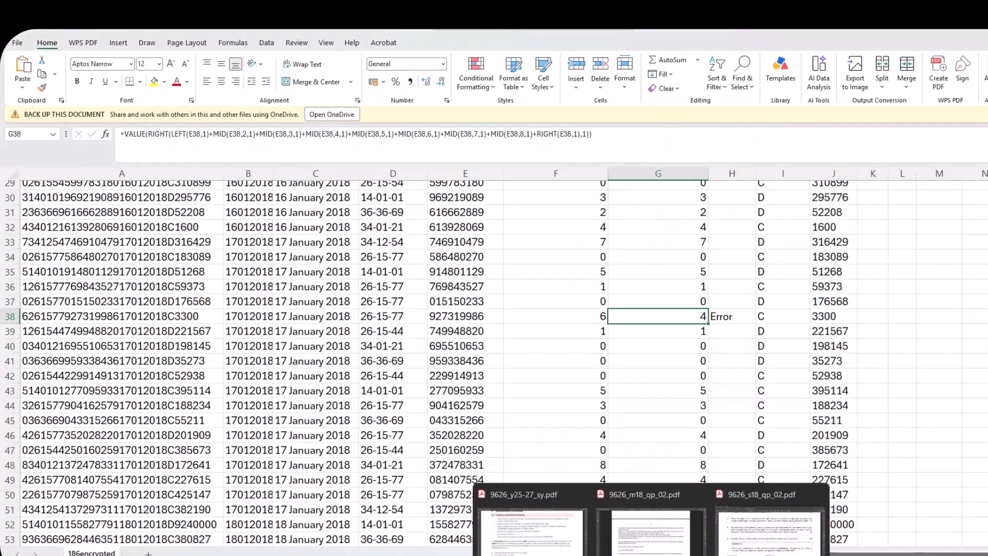
scroll(815, 354, "up", 4)
scroll(816, 354, "down", 4)
scroll(816, 354, "down", 2)
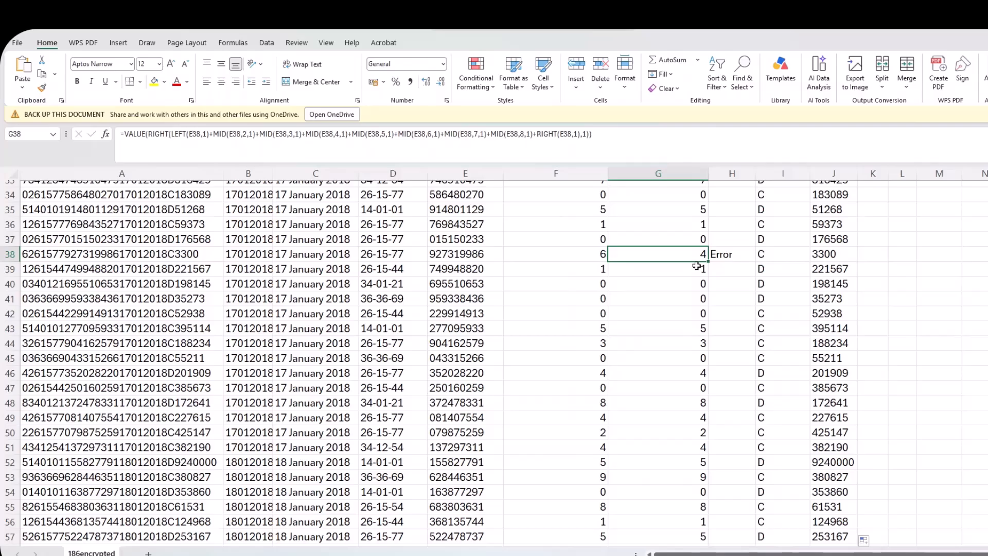
type("6")
key("Return")
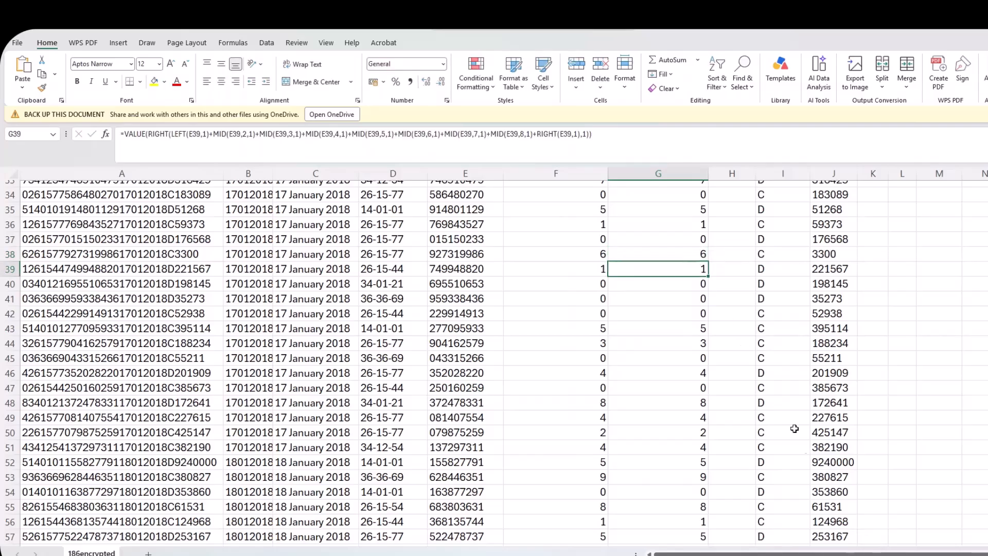
Read questions 7 and 8 in the exam paper PDF and return to the workbook in Excel.
key("alt+Tab")
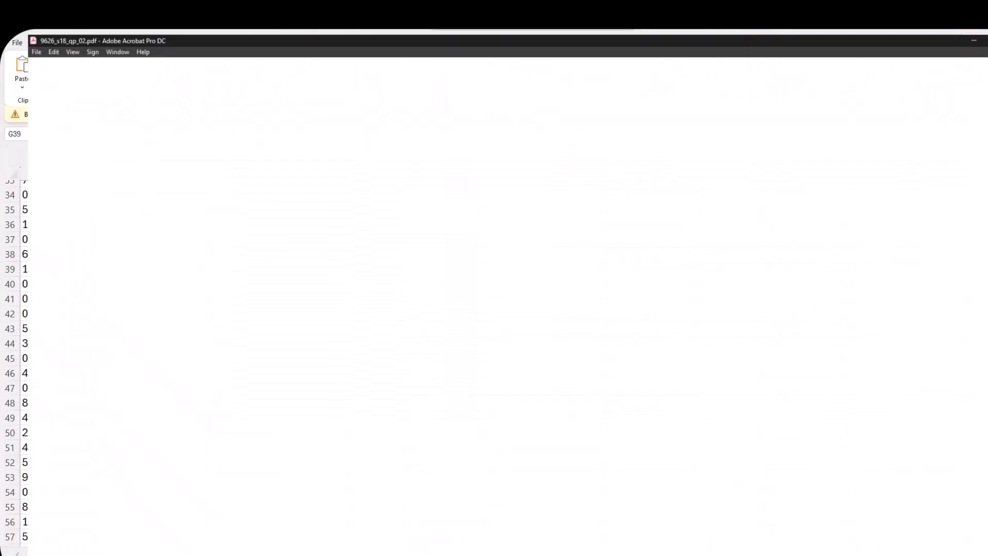
scroll(546, 416, "down", 3)
scroll(546, 416, "down", 2)
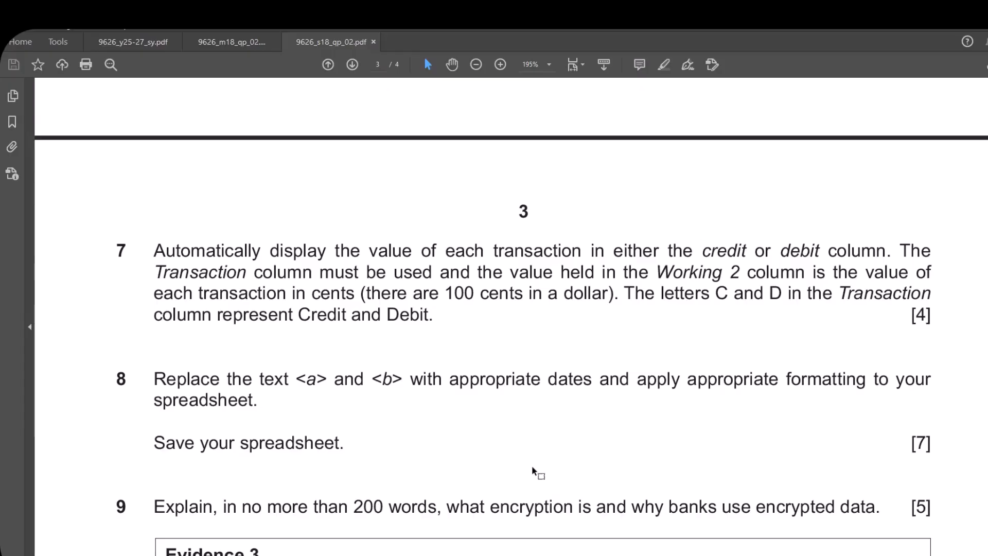
mouse_move(700, 555)
left_click(772, 544)
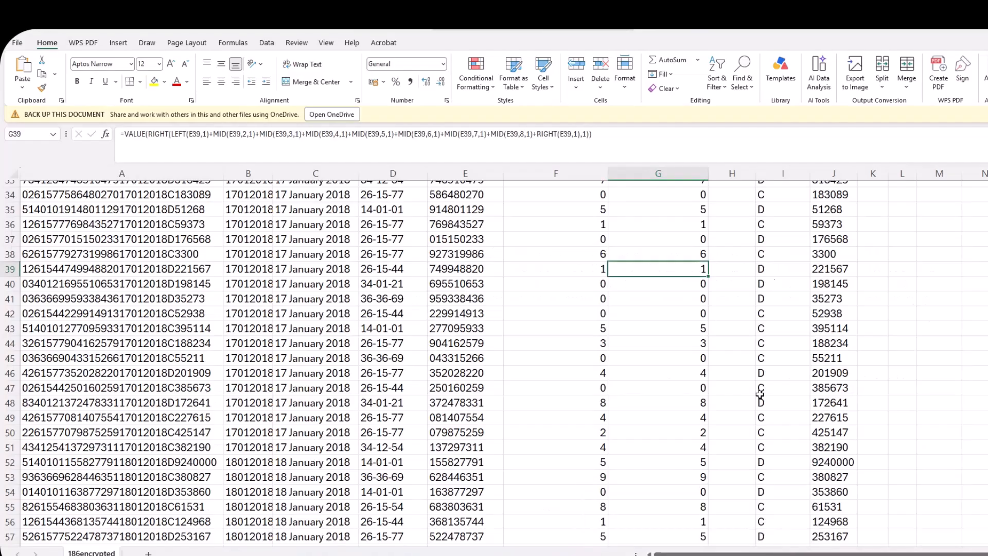
Examine the Transaction code in I5 and the Credit cell K5 for the first transaction.
scroll(858, 317, "up", 6)
scroll(858, 316, "up", 5)
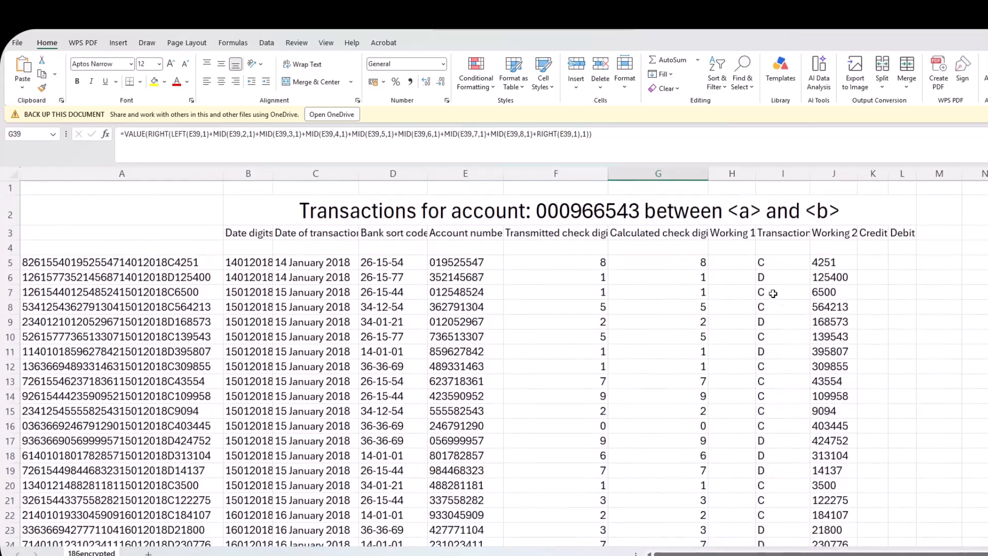
left_click(782, 262)
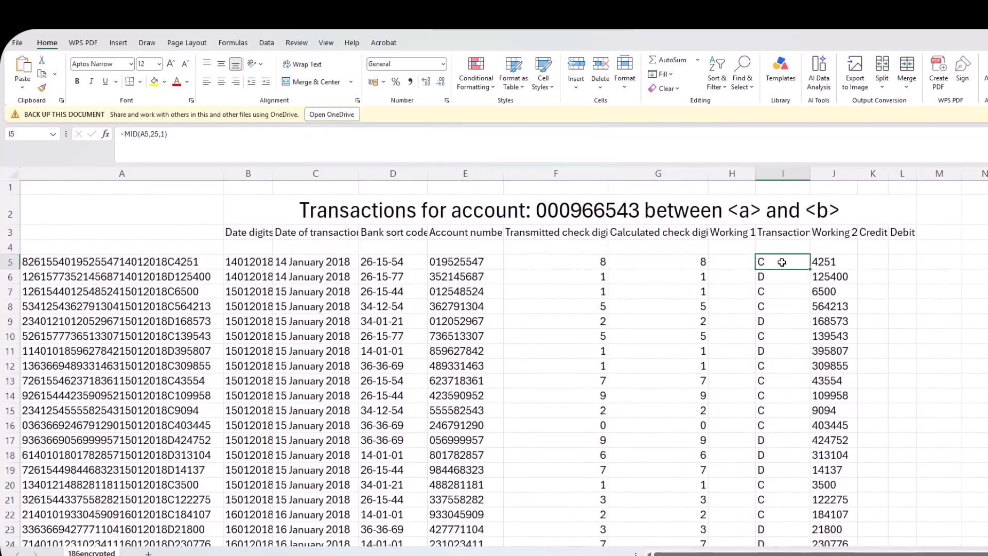
left_click(874, 259)
left_click(775, 263)
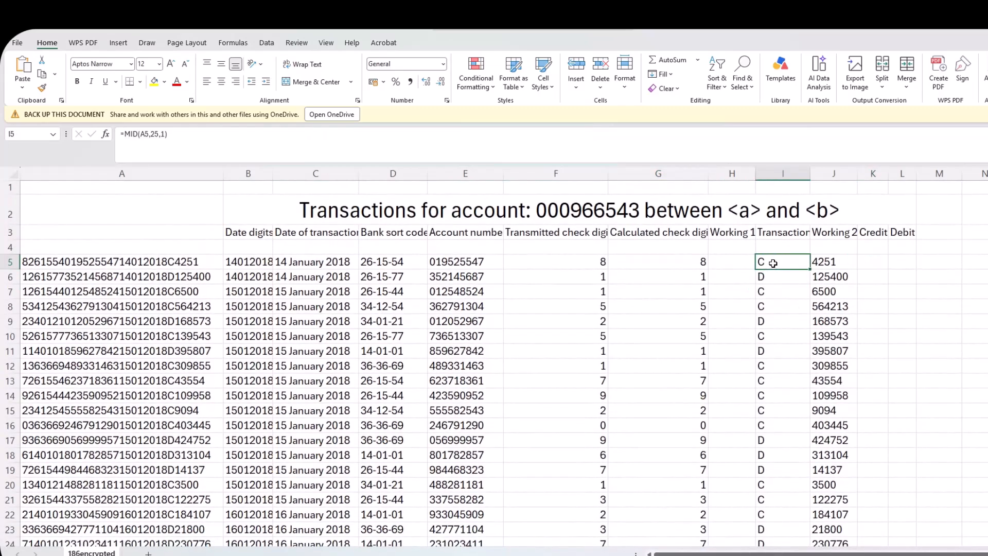
Enter =IF(I5="c",J5/100,"") in the Credit cell K5 of the first transaction.
left_click(906, 265)
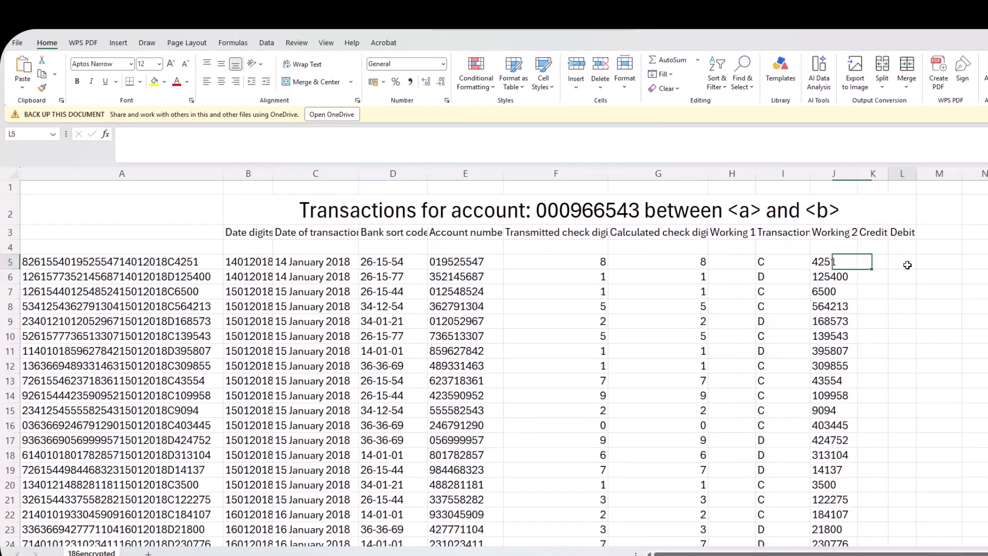
left_click(873, 261)
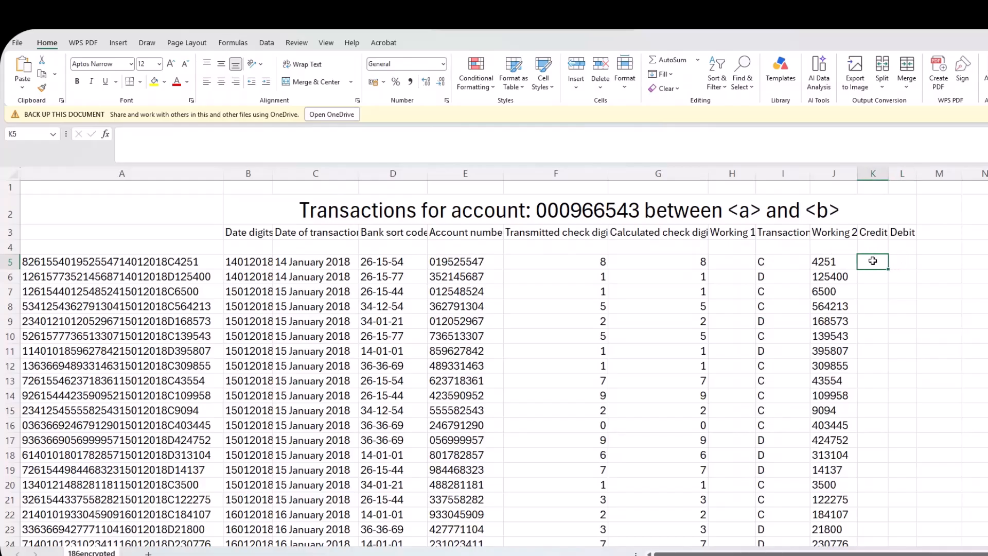
left_click(907, 264)
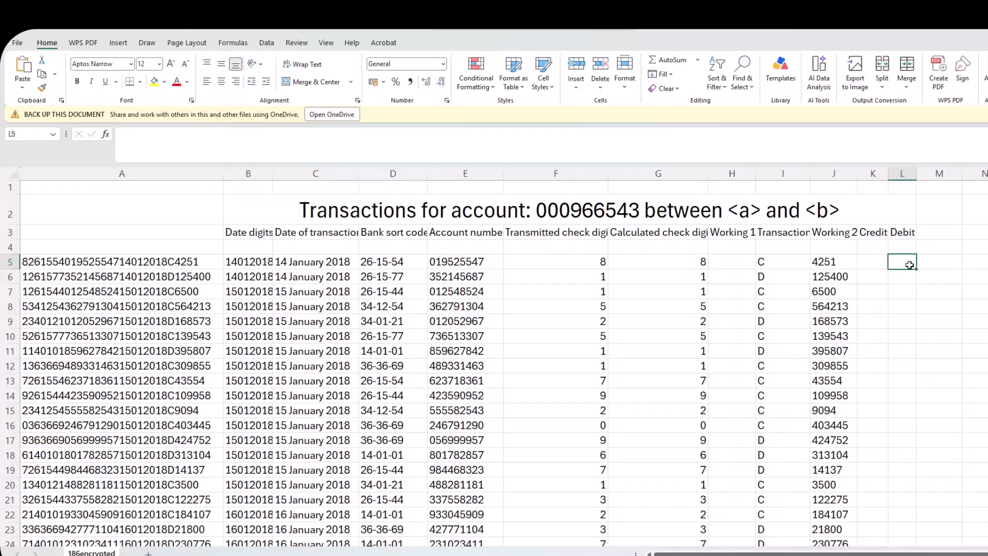
left_click(868, 266)
type("=IF(")
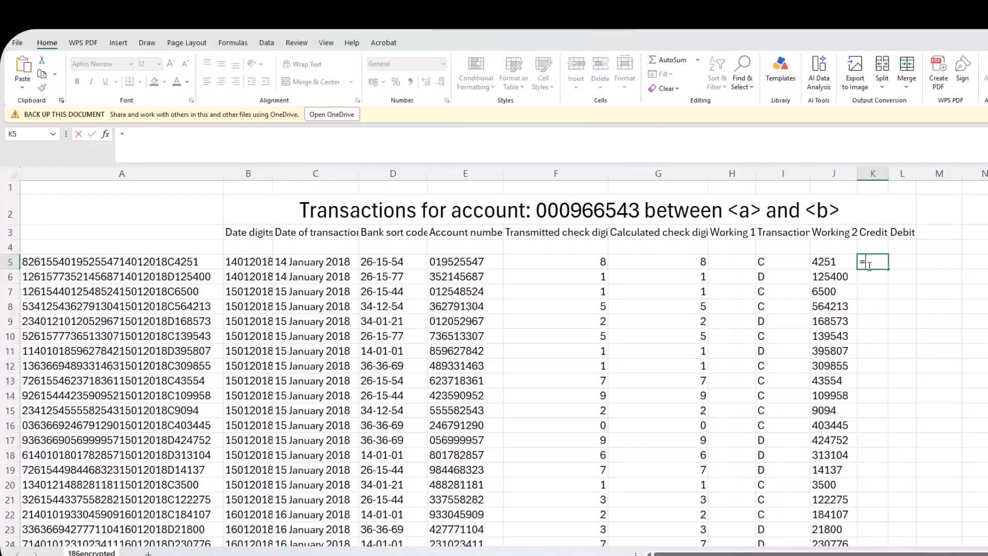
left_click(774, 265)
type("=\"c")
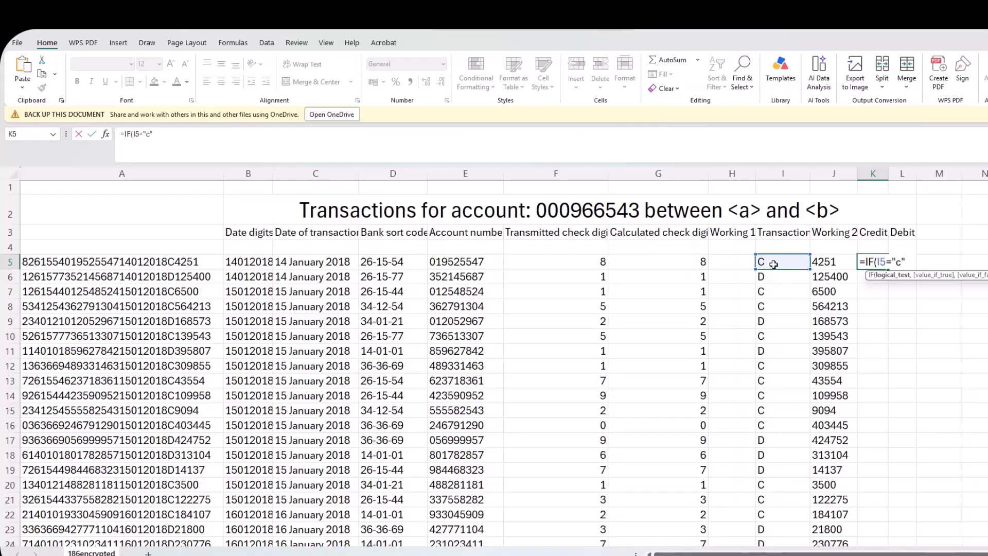
type("\",")
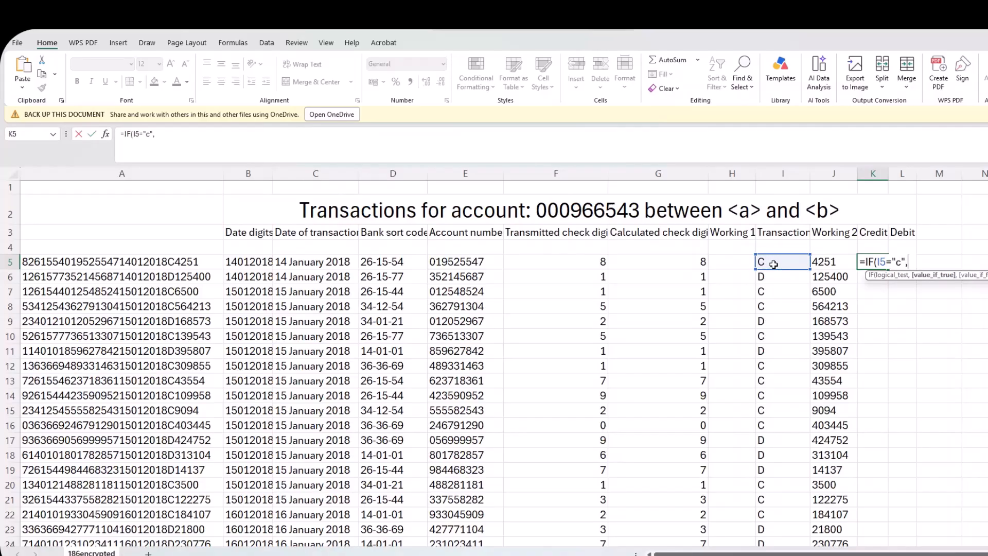
left_click(828, 265)
type("/100")
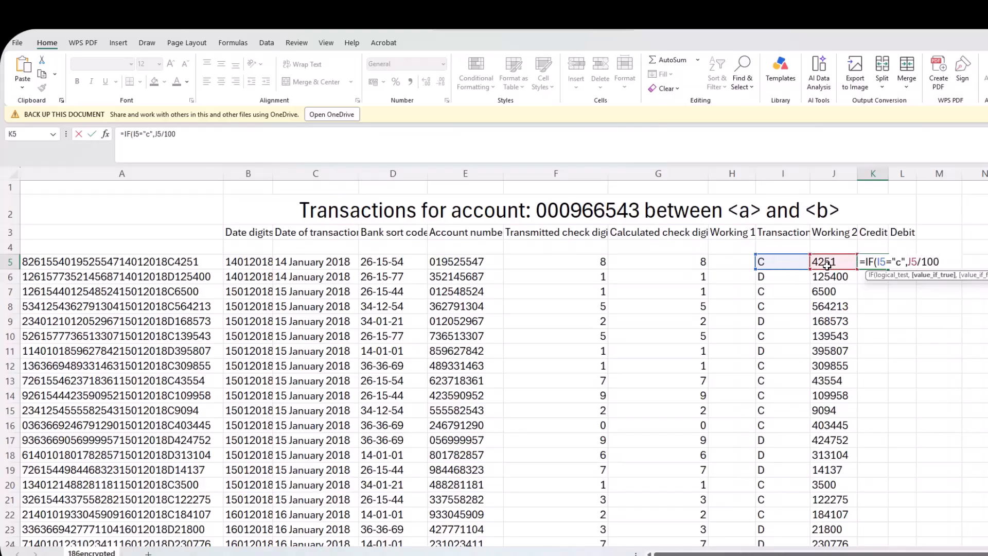
type(",\"\")")
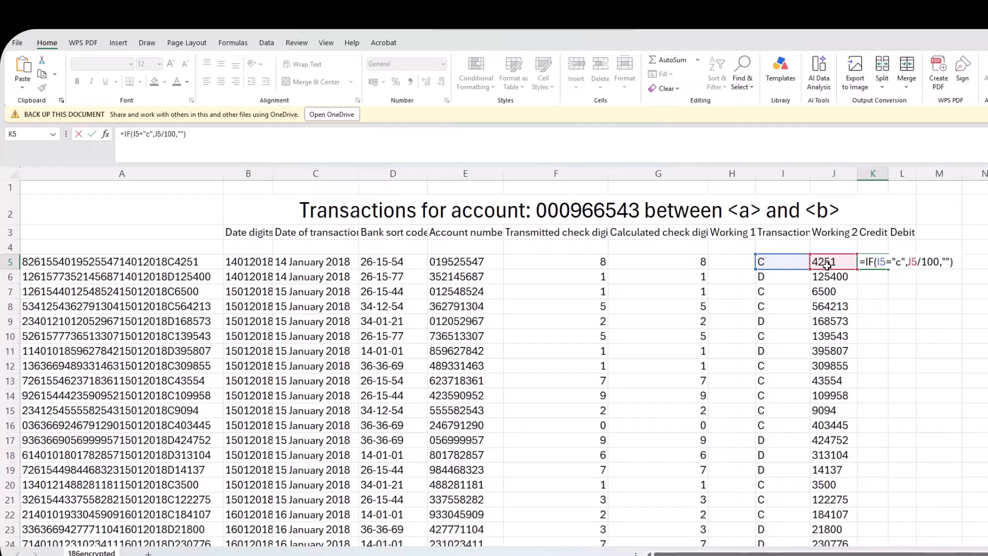
key("Return")
Copy the Credit formula from K5 into the Debit cell L5 and change its test letter to "D".
left_click(872, 263)
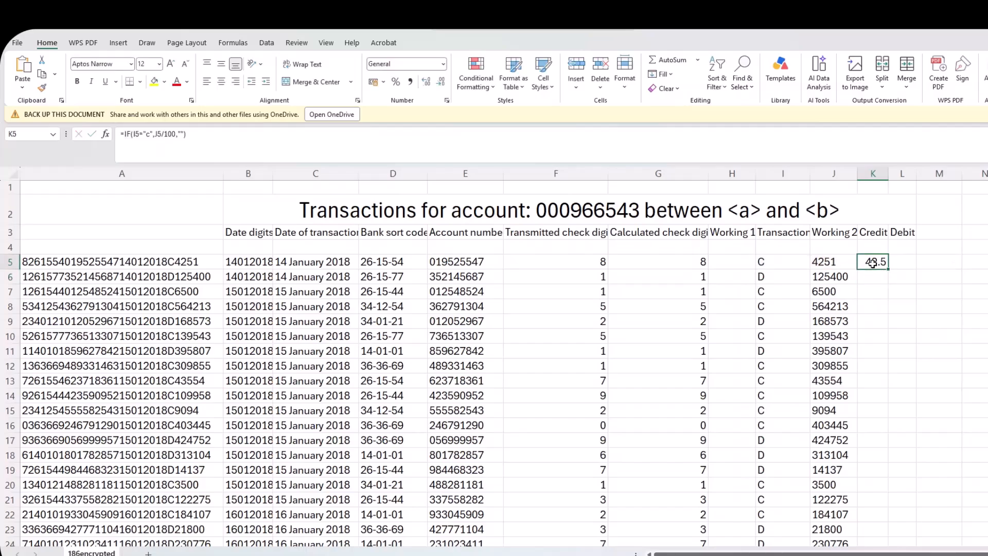
left_click(183, 130)
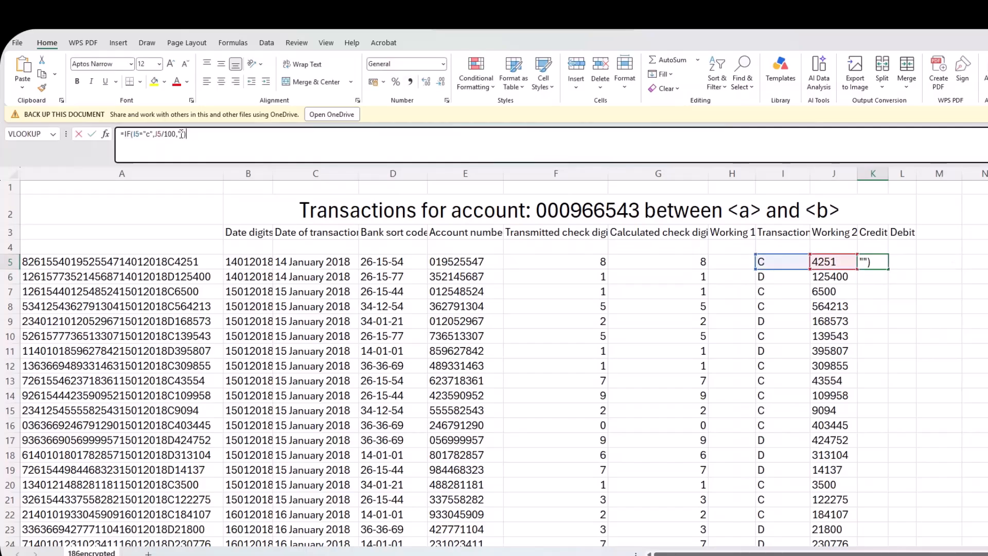
left_click_drag(184, 133, 120, 133)
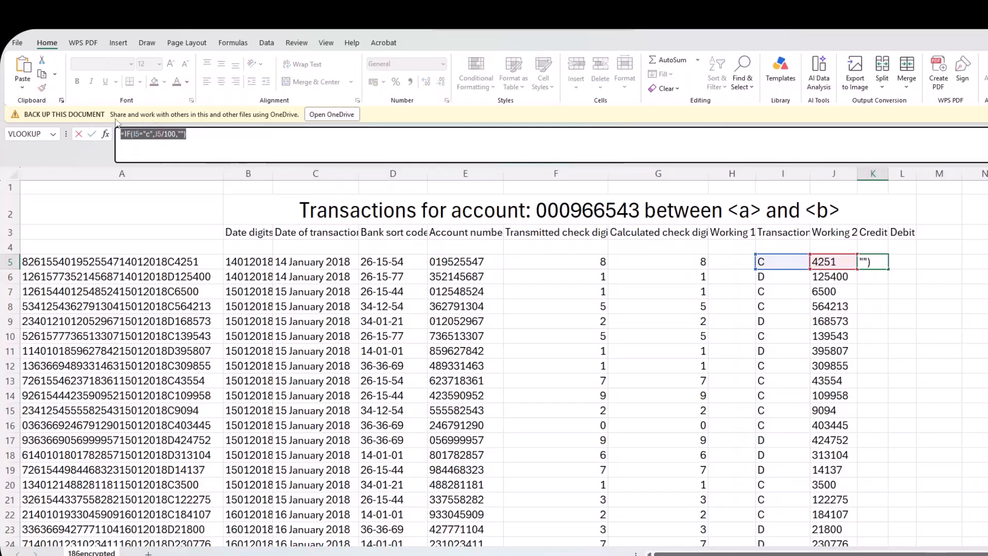
key("Return")
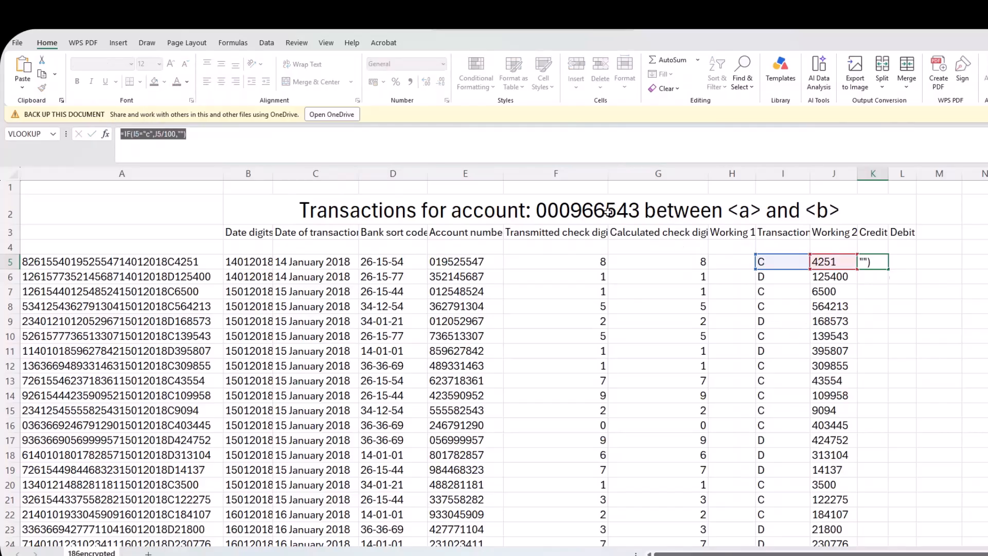
double_click(902, 262)
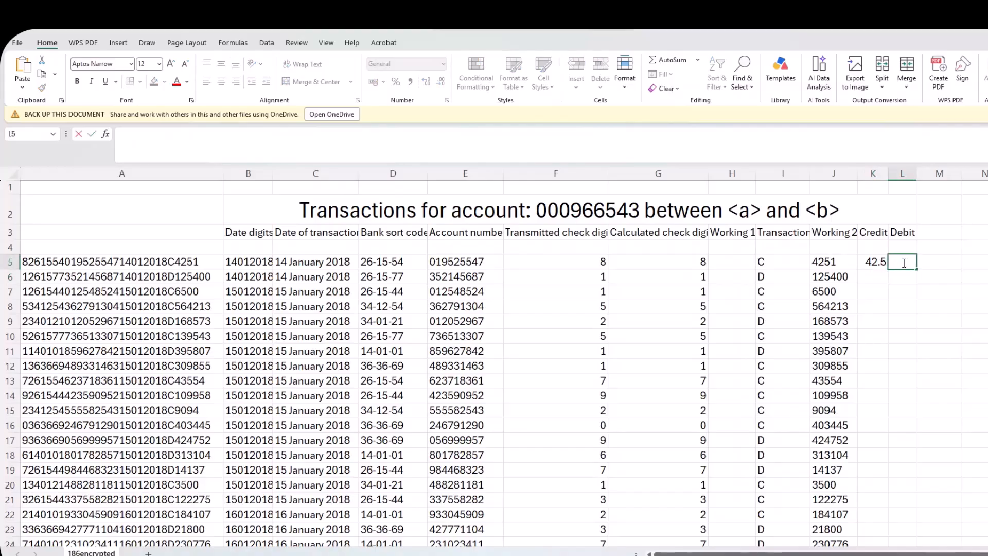
key("ctrl+v")
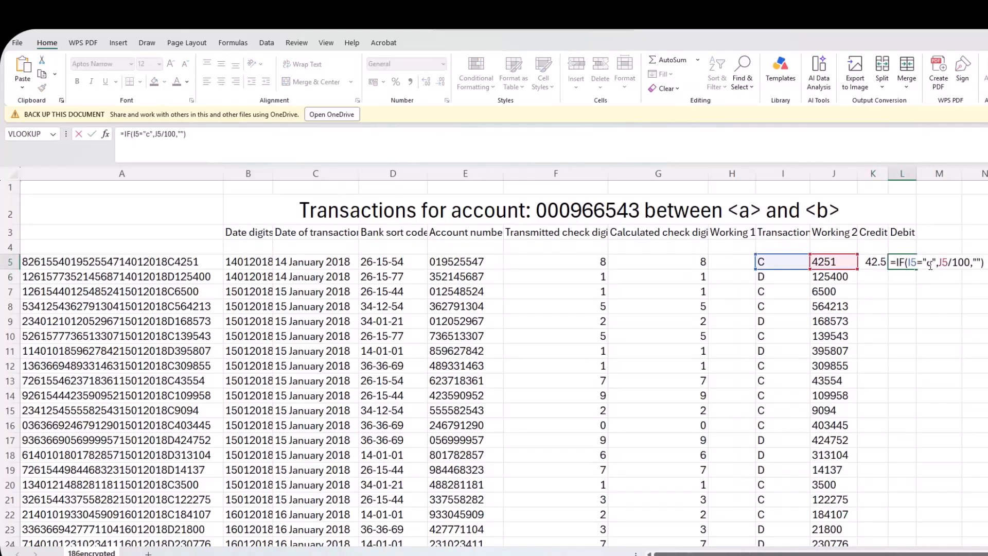
left_click(929, 263)
key("Delete")
type("d")
key("Return")
Fill the Credit formula in K5 and the Debit formula in L5 down for all transactions.
left_click(905, 262)
key("Left")
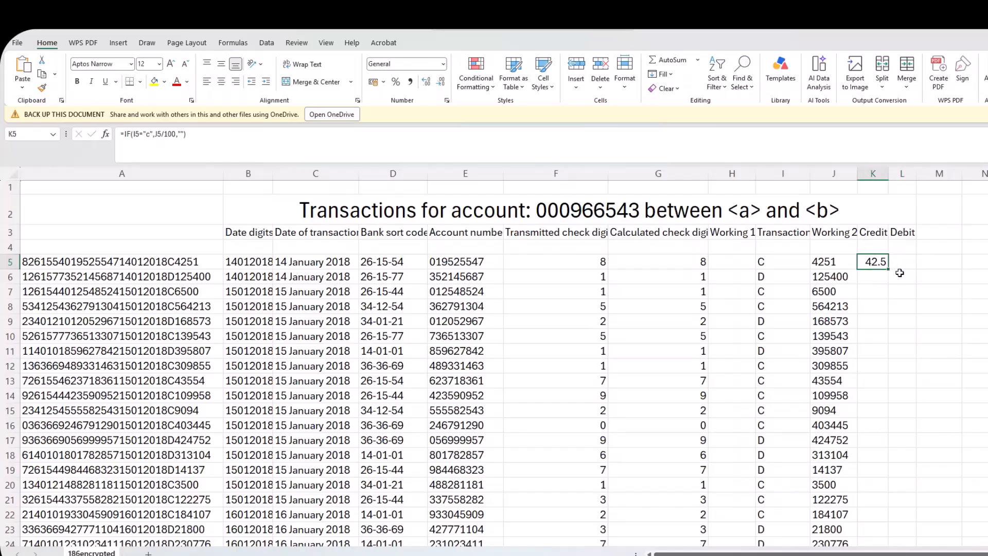
double_click(891, 269)
mouse_move(904, 267)
left_mouse_down()
mouse_move(924, 268)
mouse_move(908, 266)
left_mouse_up()
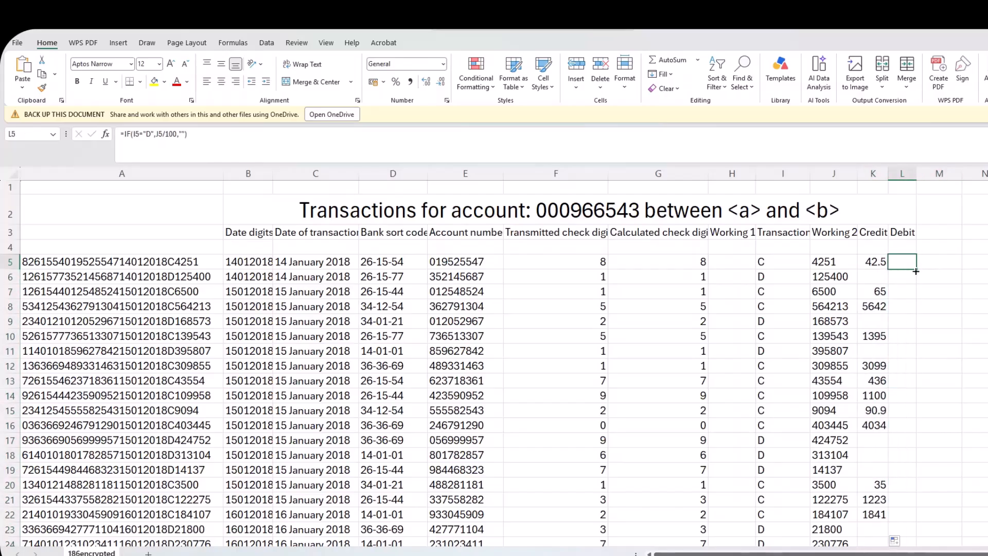
double_click(917, 269)
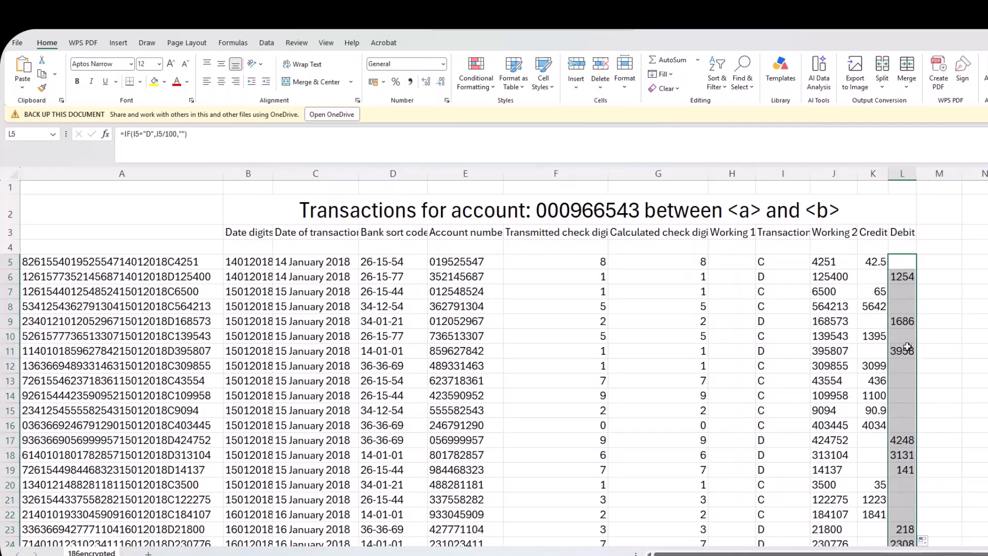
left_click(863, 278)
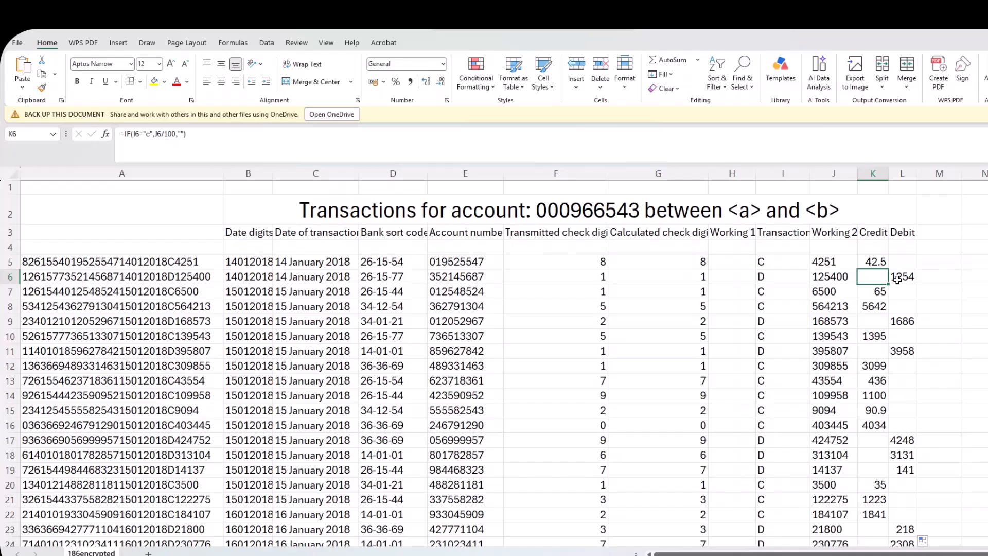
Format the Credit and Debit values from row 5 down as Currency with the $ English (United States) symbol and 2 decimal places.
left_click(868, 261)
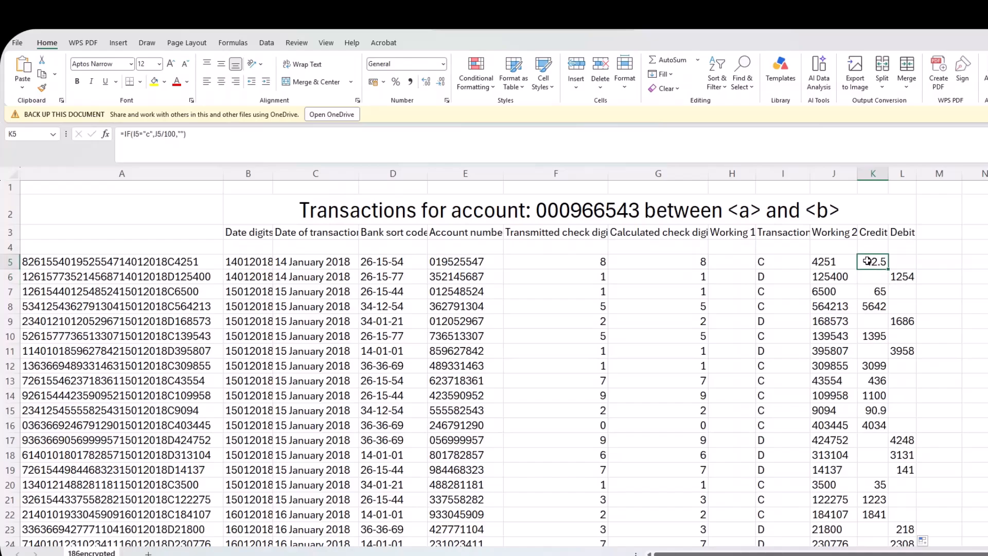
key("shift+Right")
key("ctrl+shift+Down")
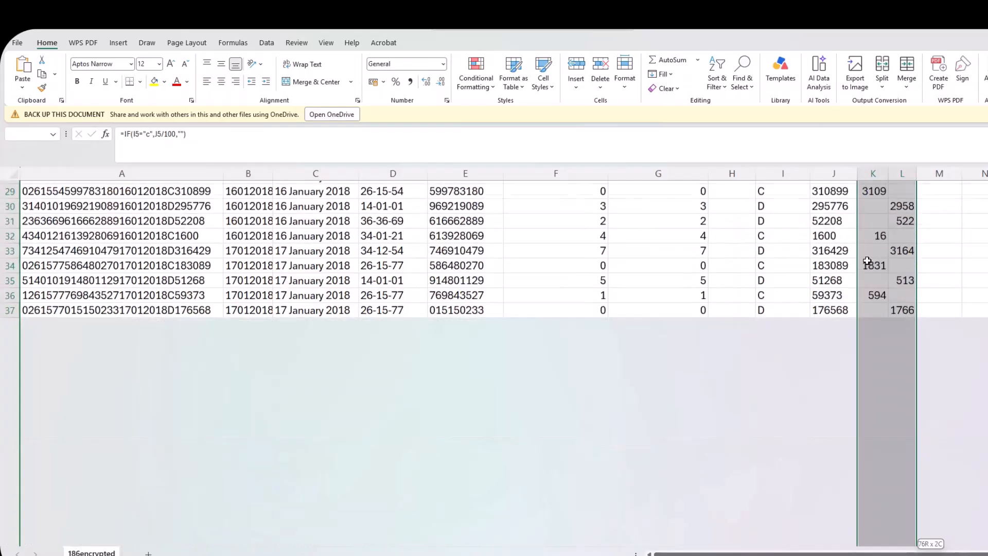
left_click(446, 101)
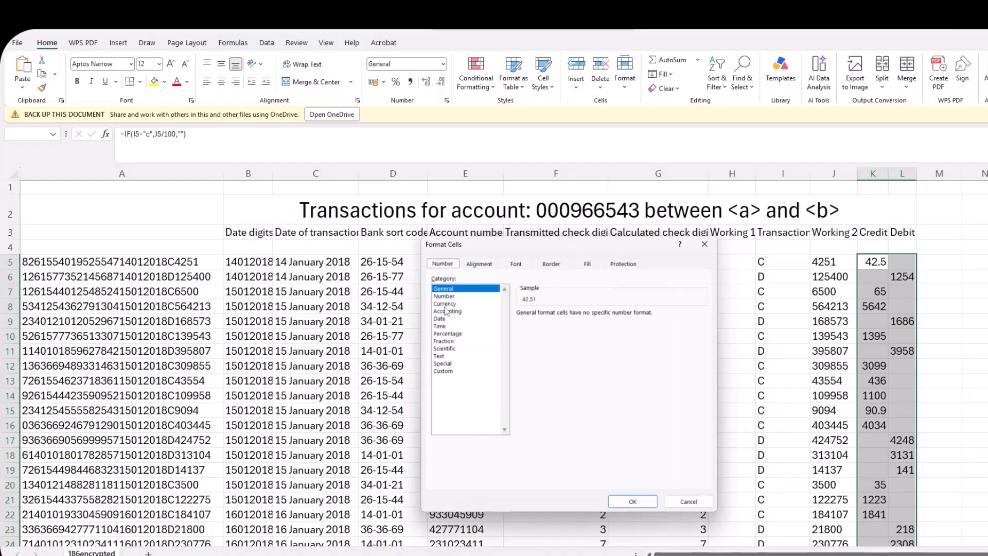
left_click(447, 305)
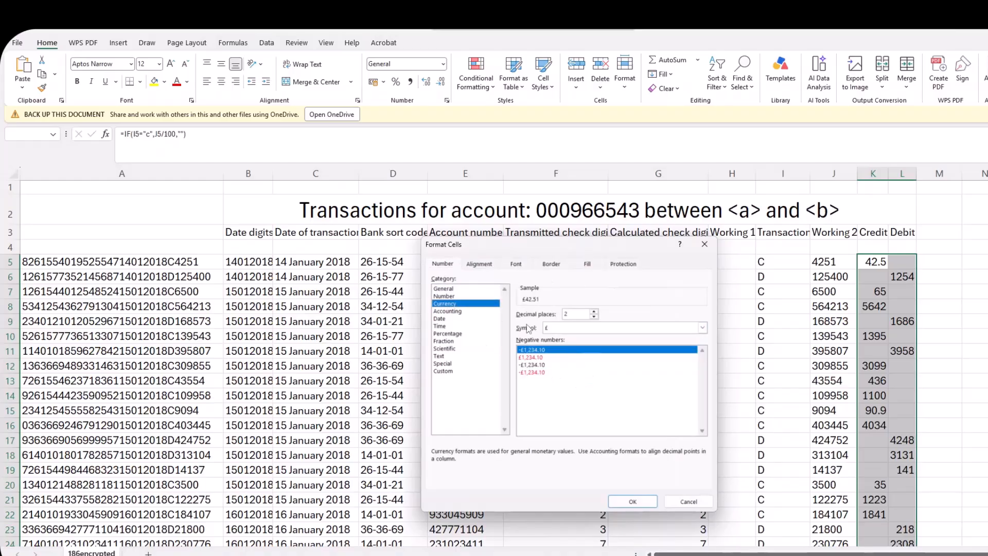
left_click(560, 326)
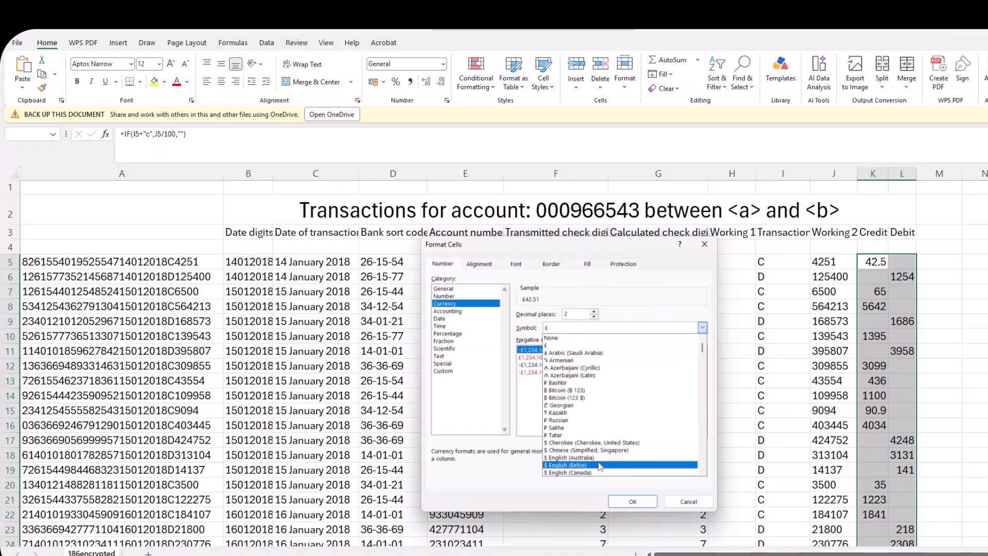
scroll(598, 458, "down", 3)
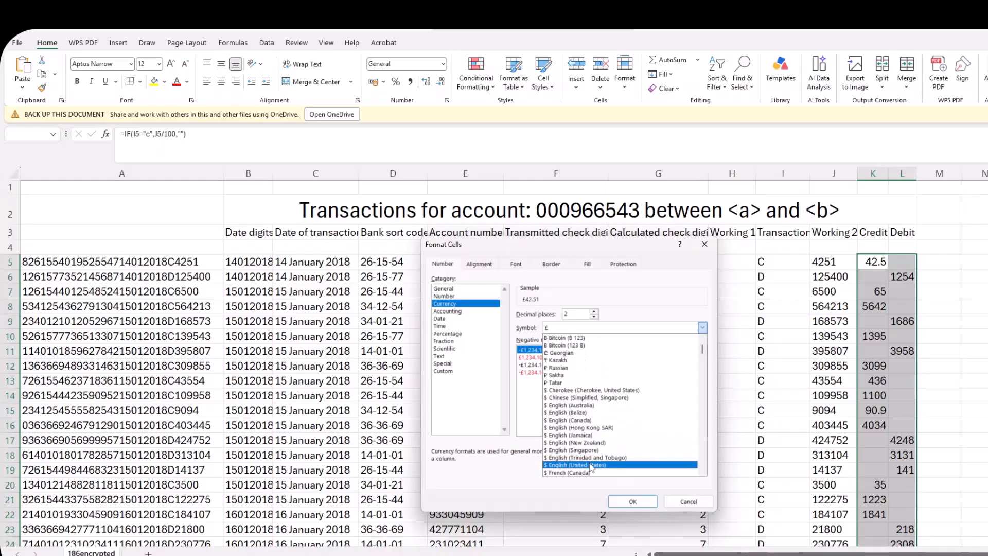
left_click(599, 465)
left_click(624, 507)
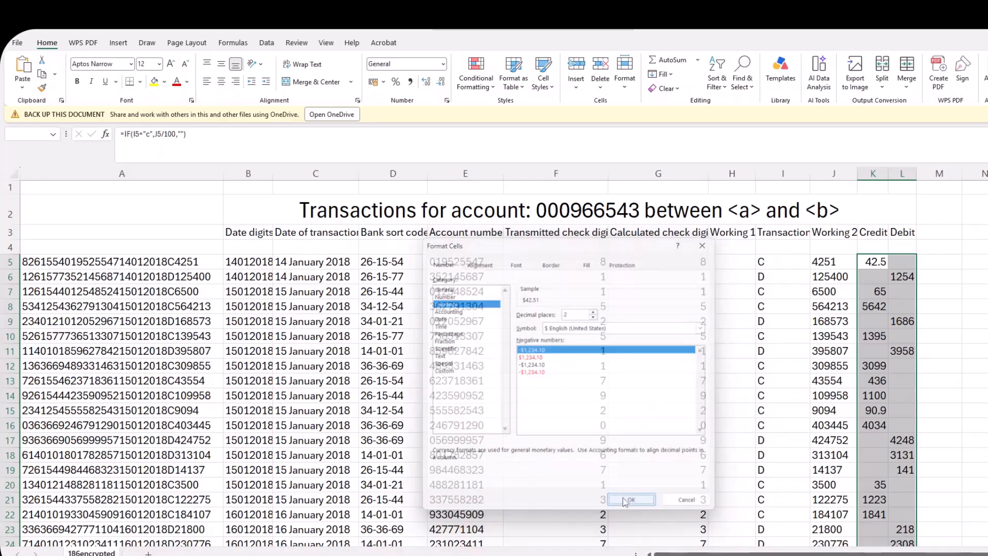
scroll(830, 426, "down", 3)
scroll(795, 415, "up", 3)
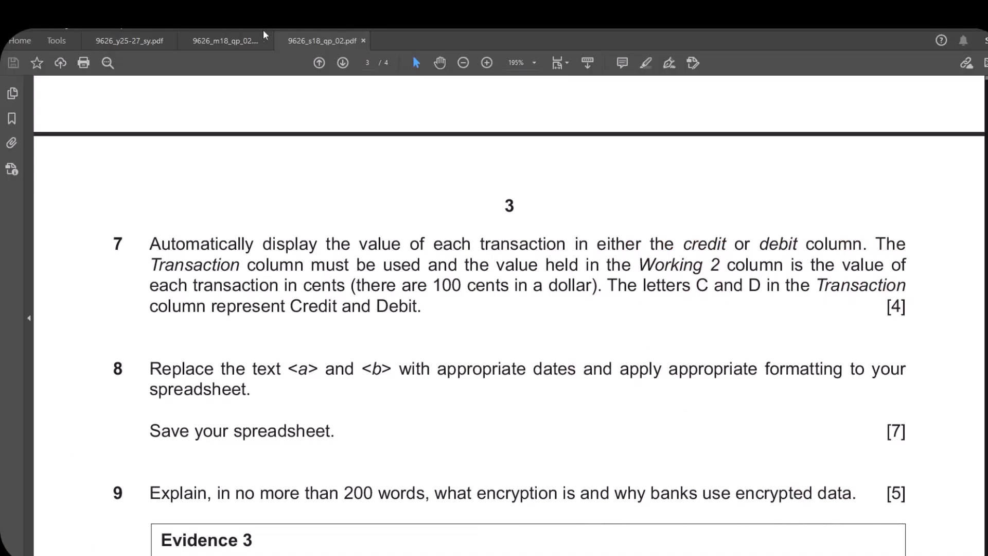
Open the 9626_m18_qp_02 exam paper PDF and read through its introduction and questions 1 to 4.
left_click(238, 45)
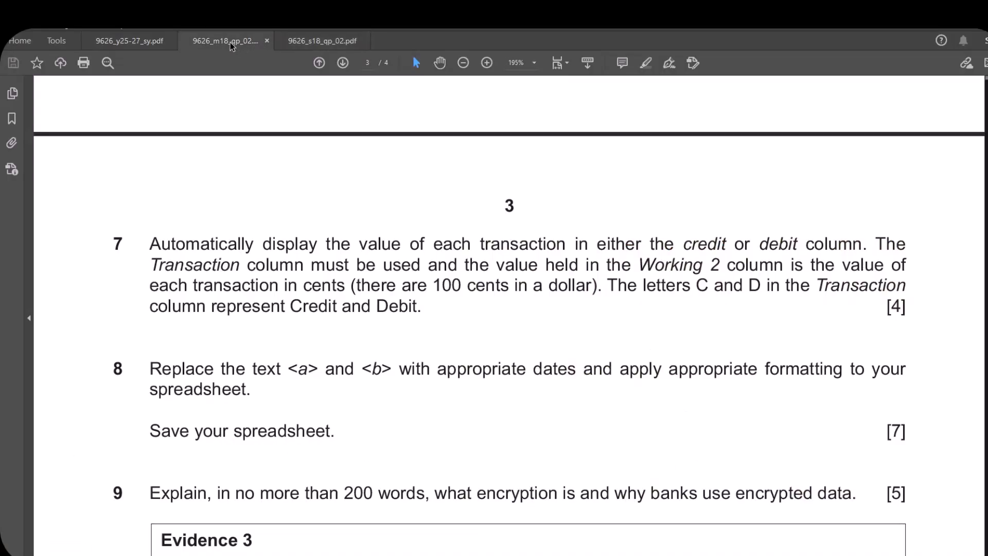
scroll(471, 294, "down", 5)
scroll(479, 309, "up", 3)
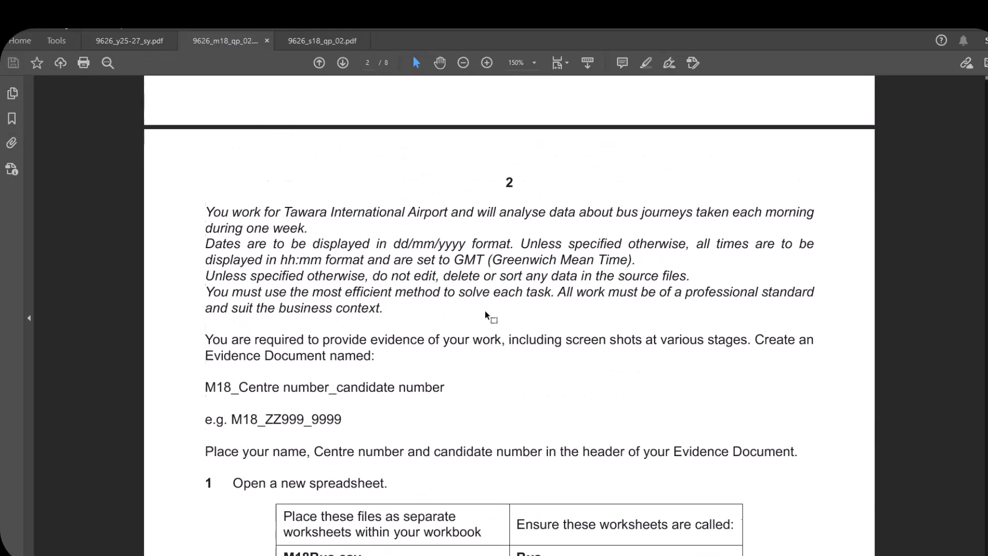
scroll(481, 315, "down", 3)
scroll(482, 316, "up", 4)
scroll(482, 320, "down", 4)
scroll(482, 320, "down", 15)
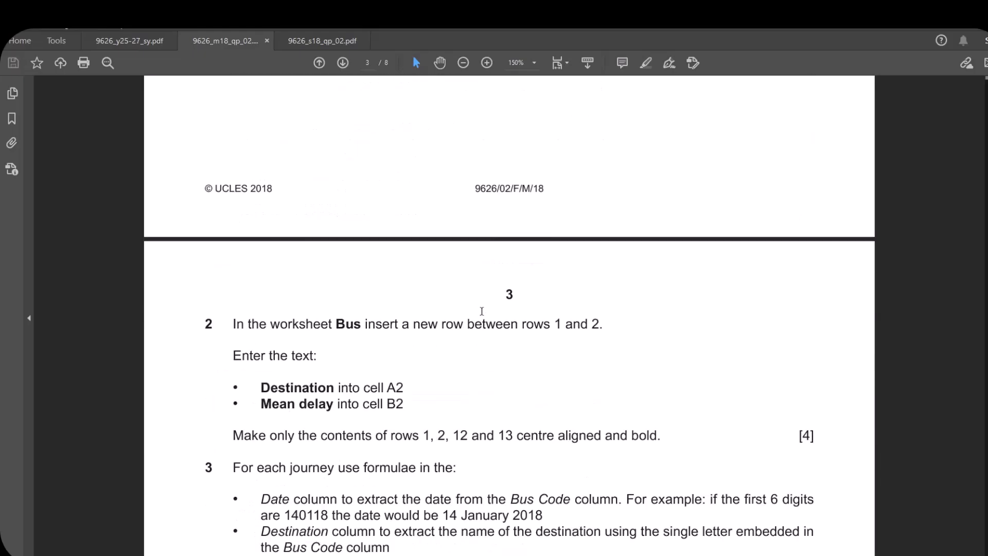
scroll(483, 312, "down", 2)
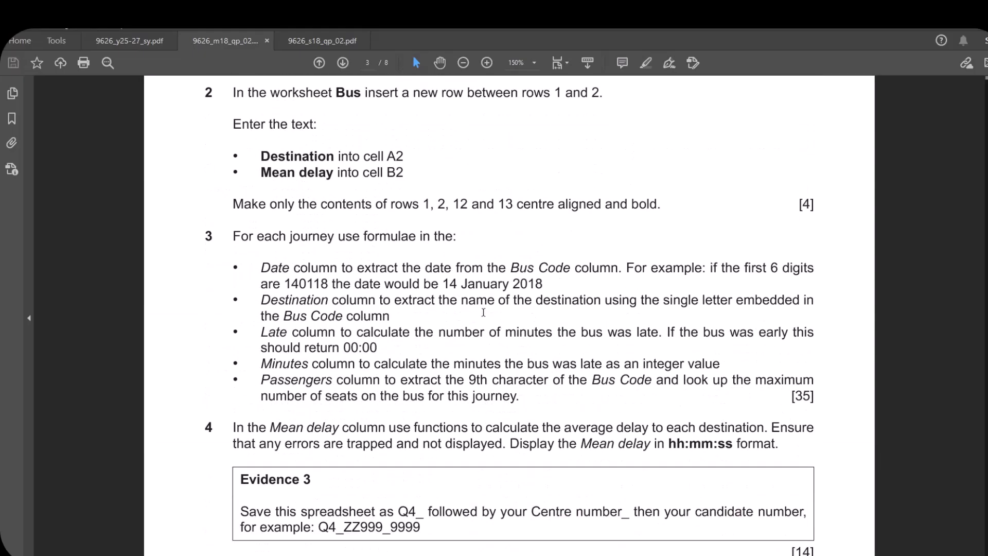